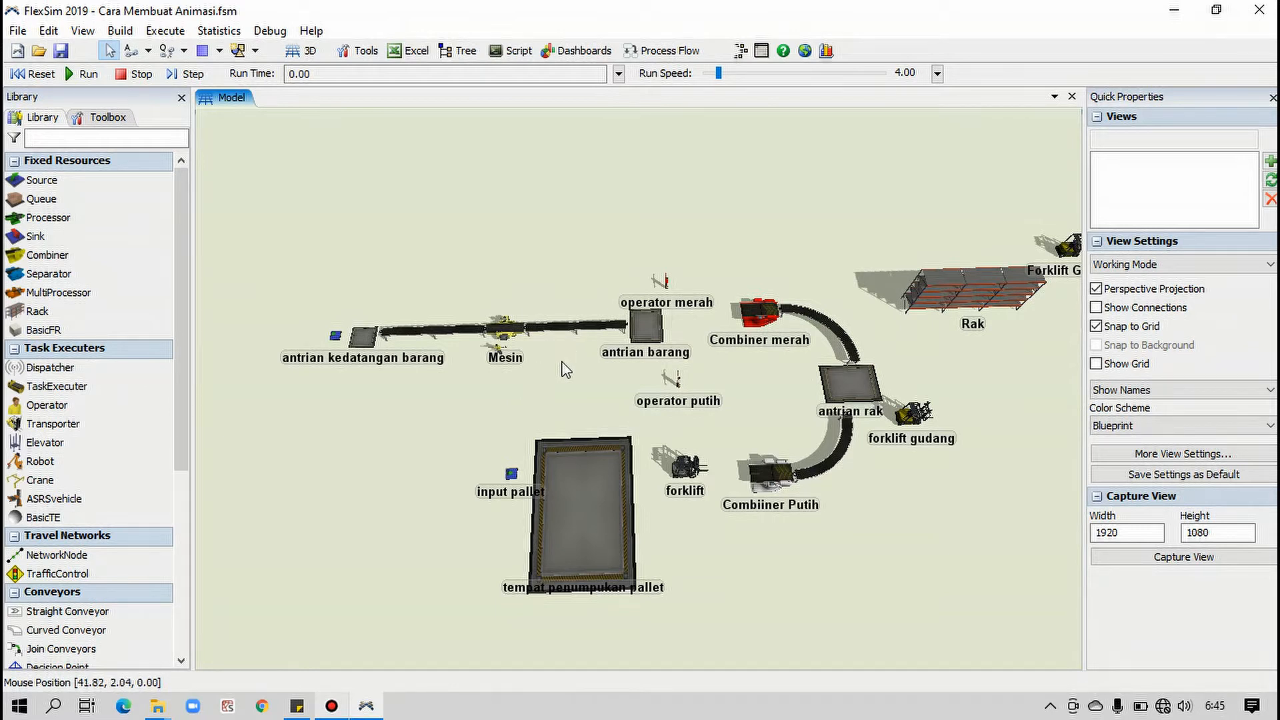
Run the simulation from the start at a run speed of 6.55 to watch the item flow, and reset the model
scroll(600, 427, up, 3)
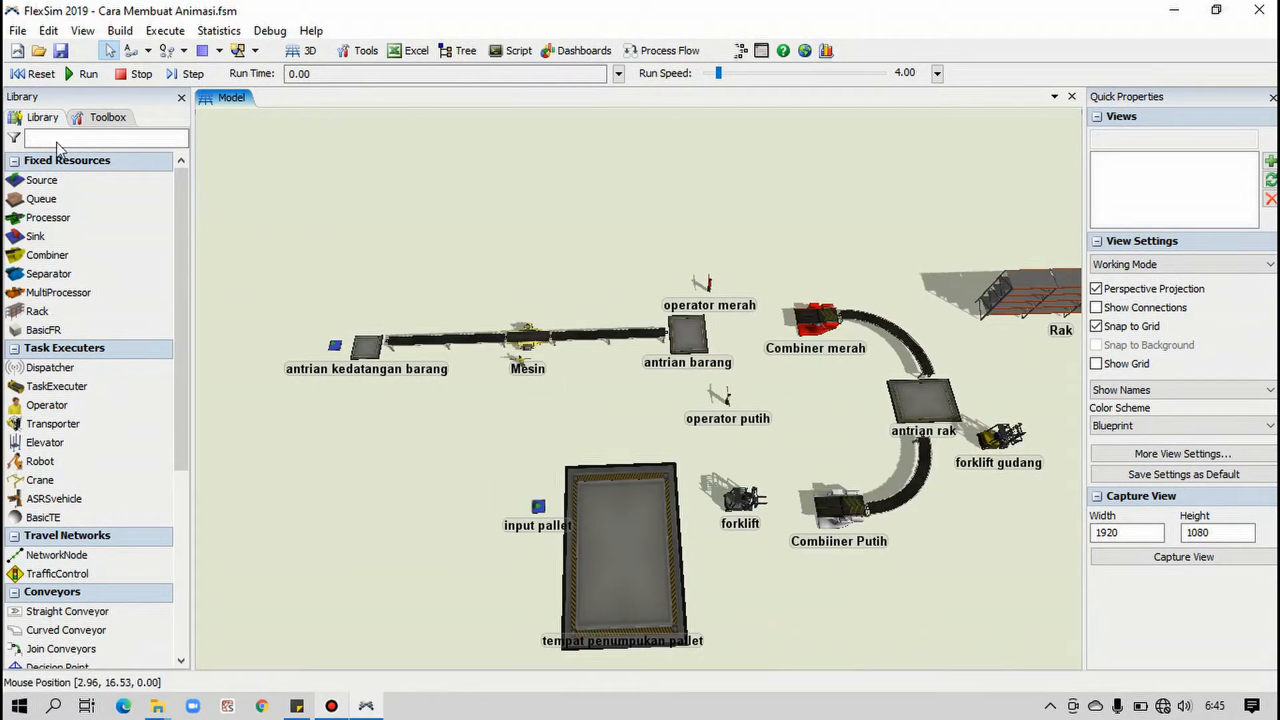
click(48, 74)
click(80, 74)
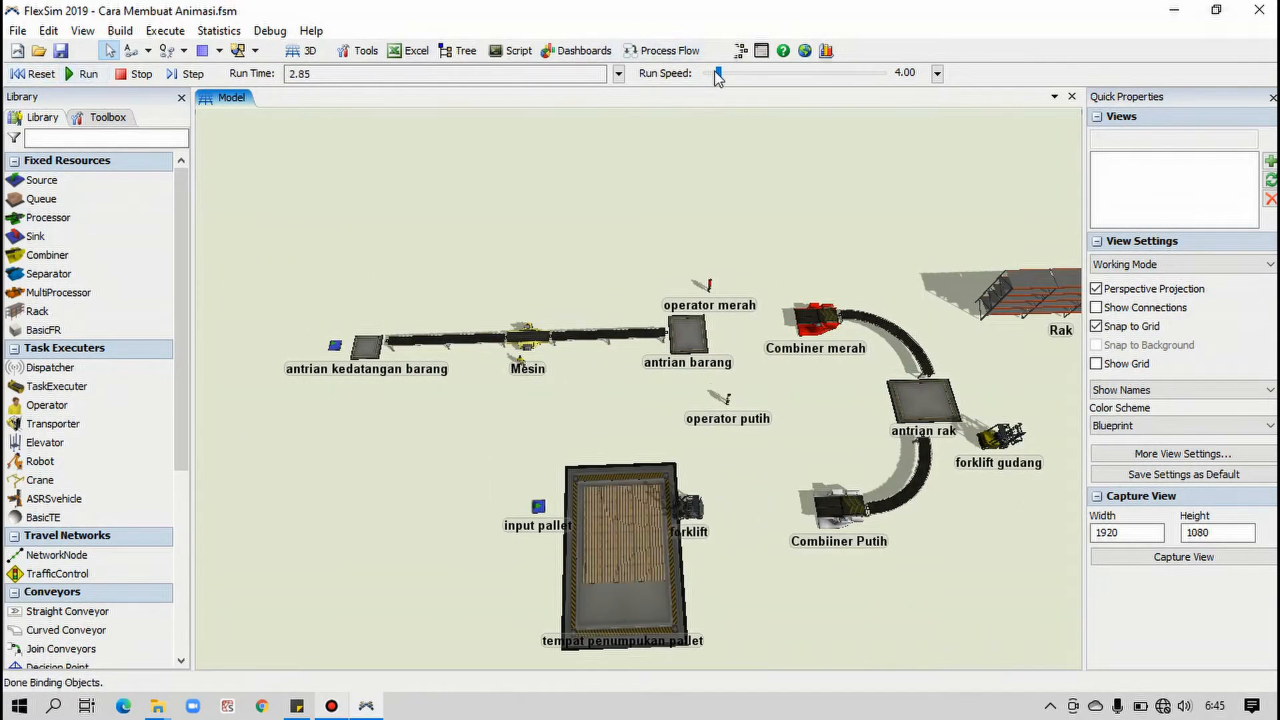
drag(719, 74, 720, 75)
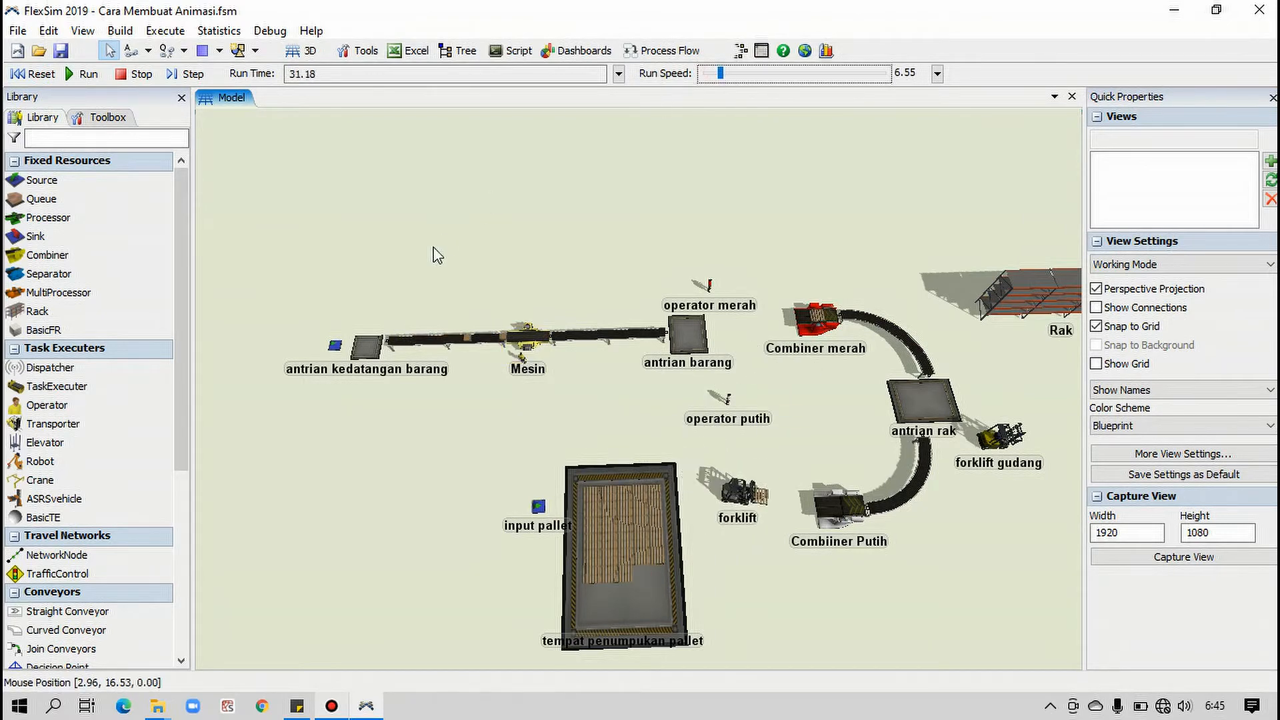
scroll(389, 314, up, 3)
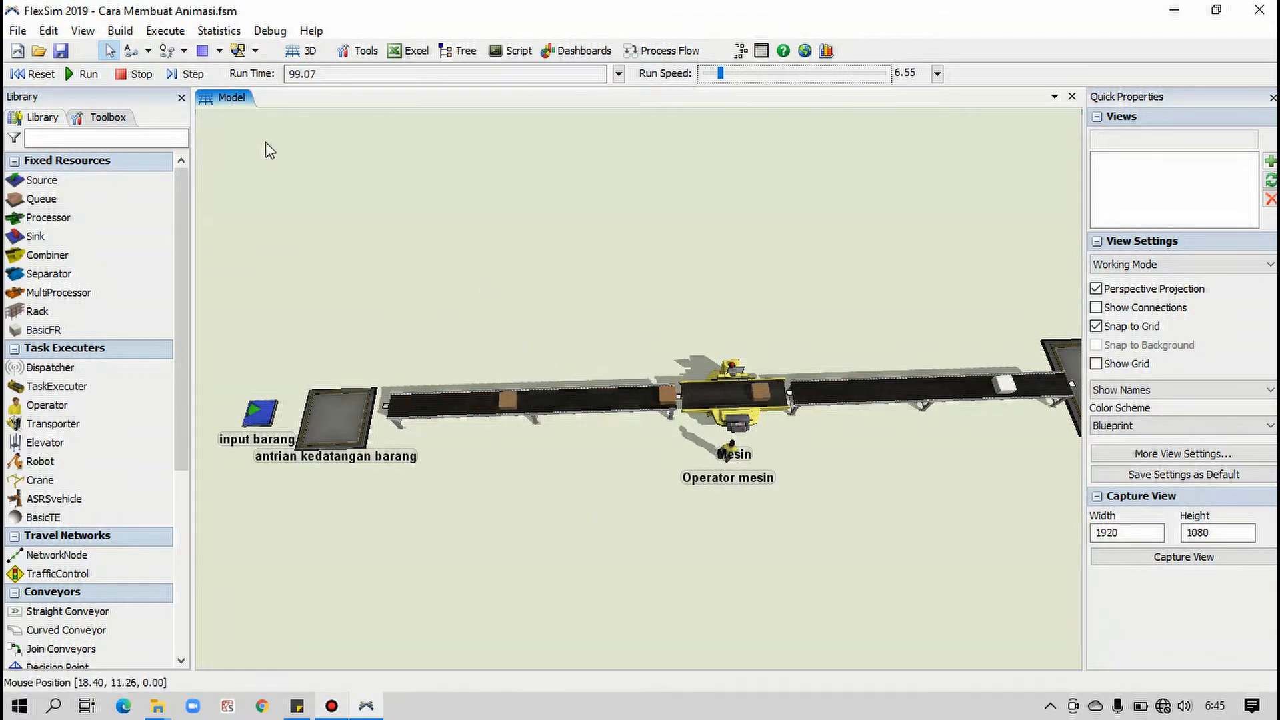
click(33, 73)
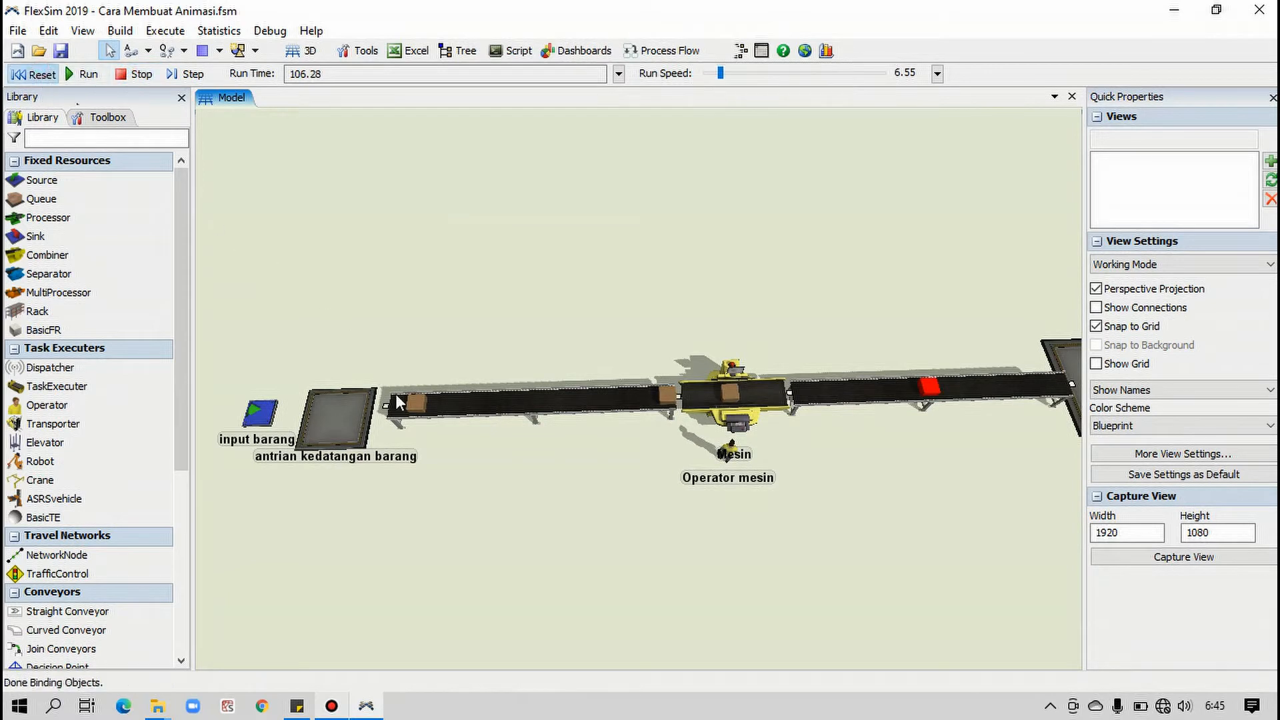
Add a Fly Path to the model and name it Intro
click(93, 117)
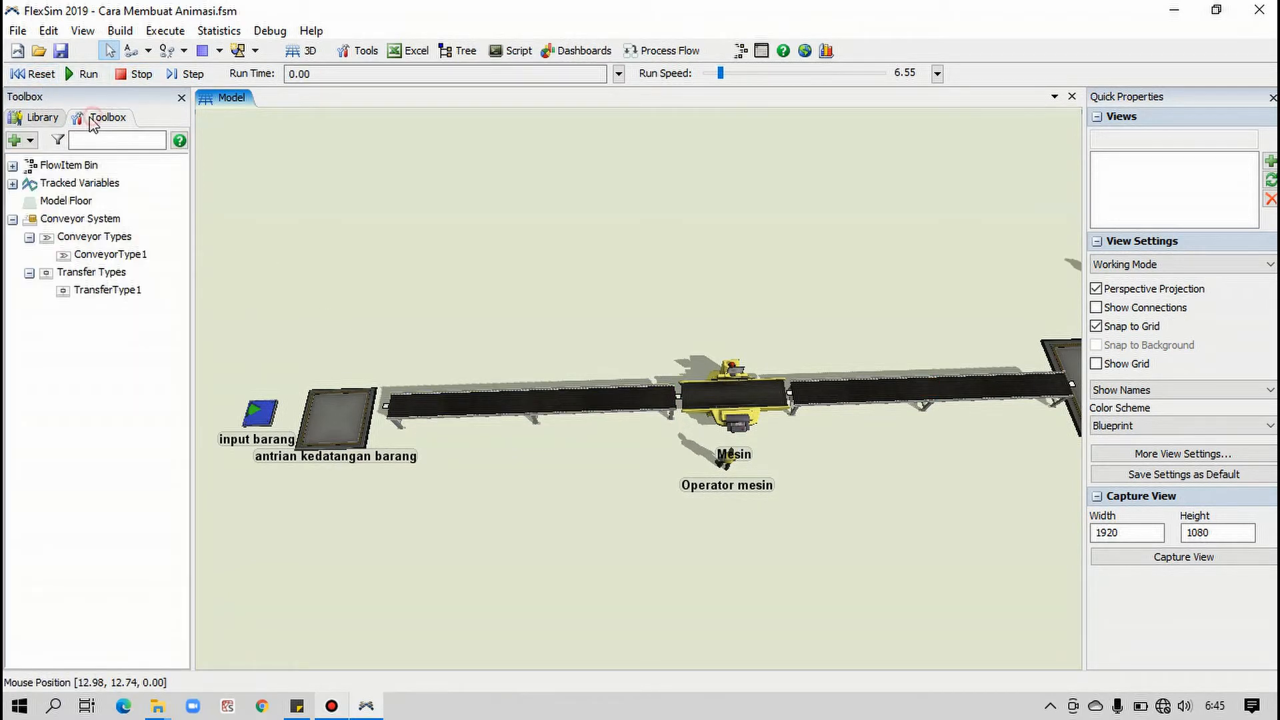
click(30, 140)
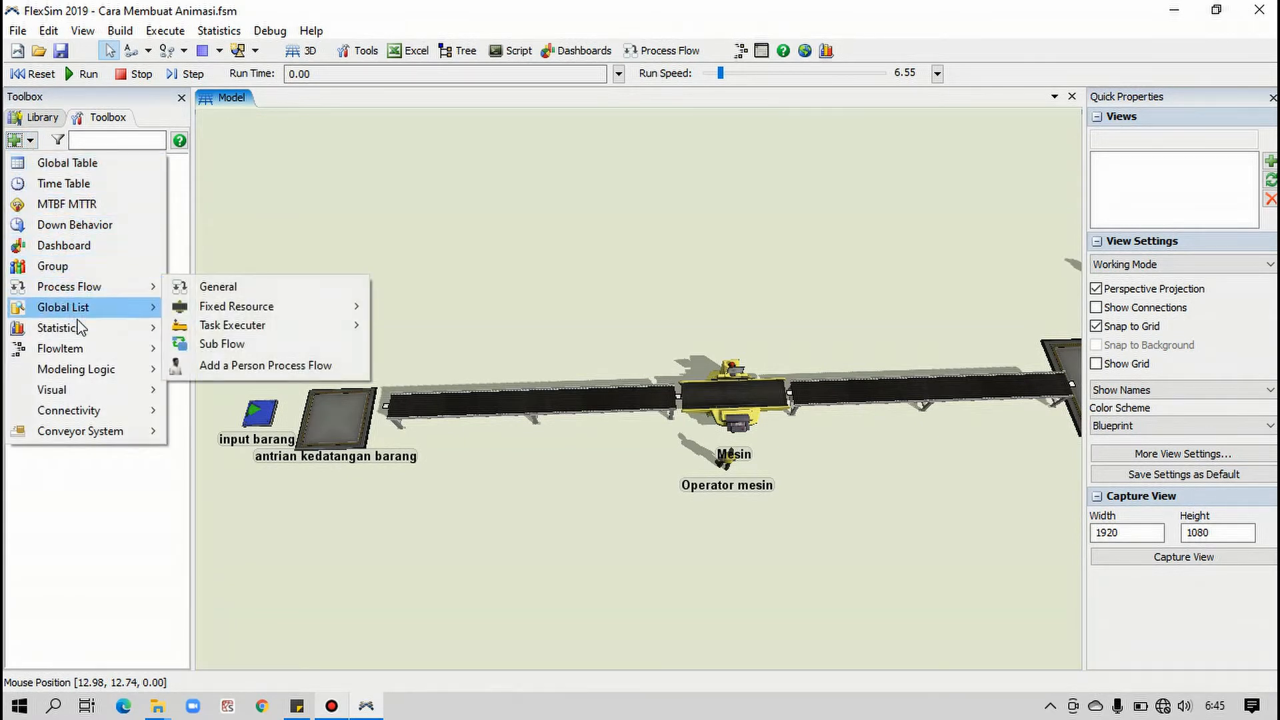
mouse_move(100, 389)
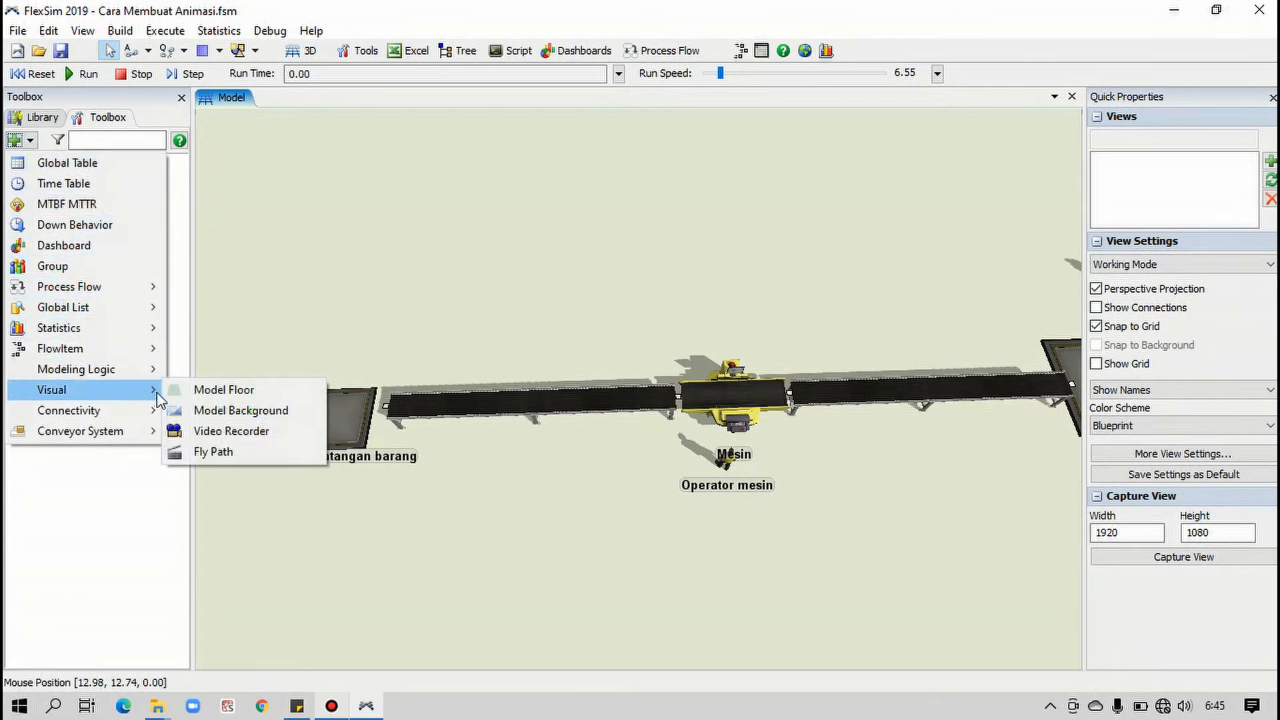
click(213, 452)
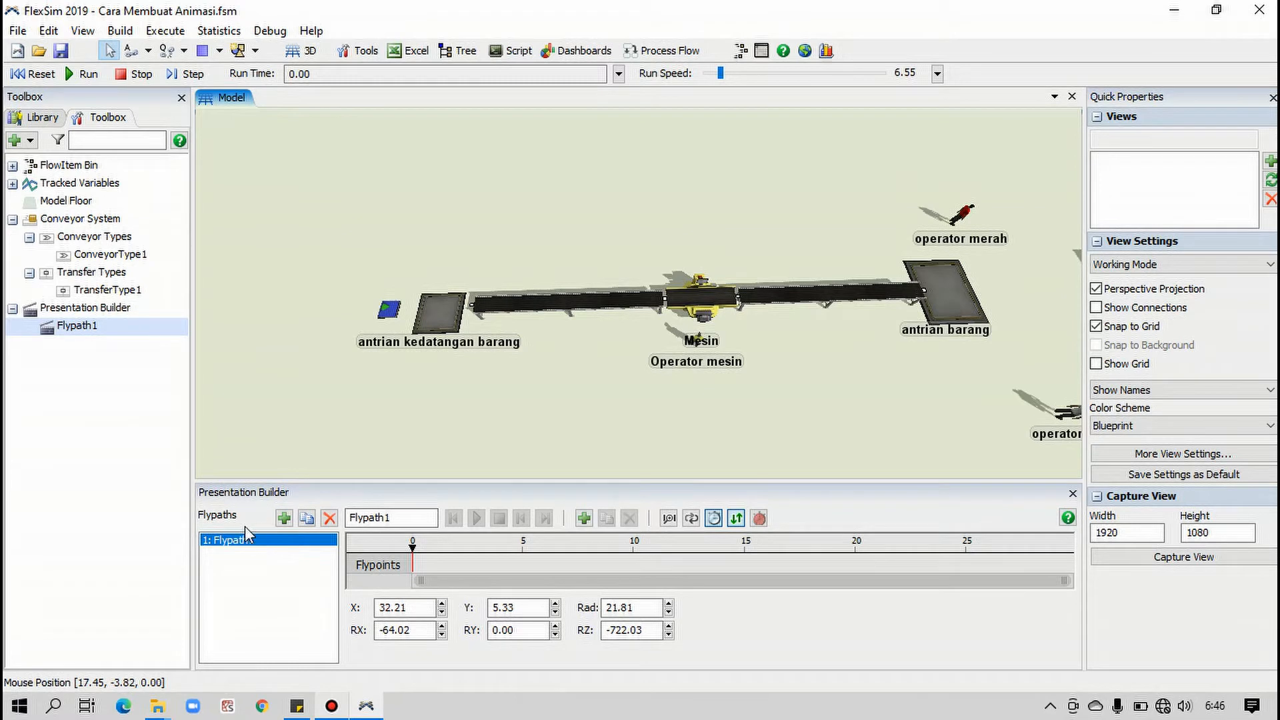
double_click(383, 518)
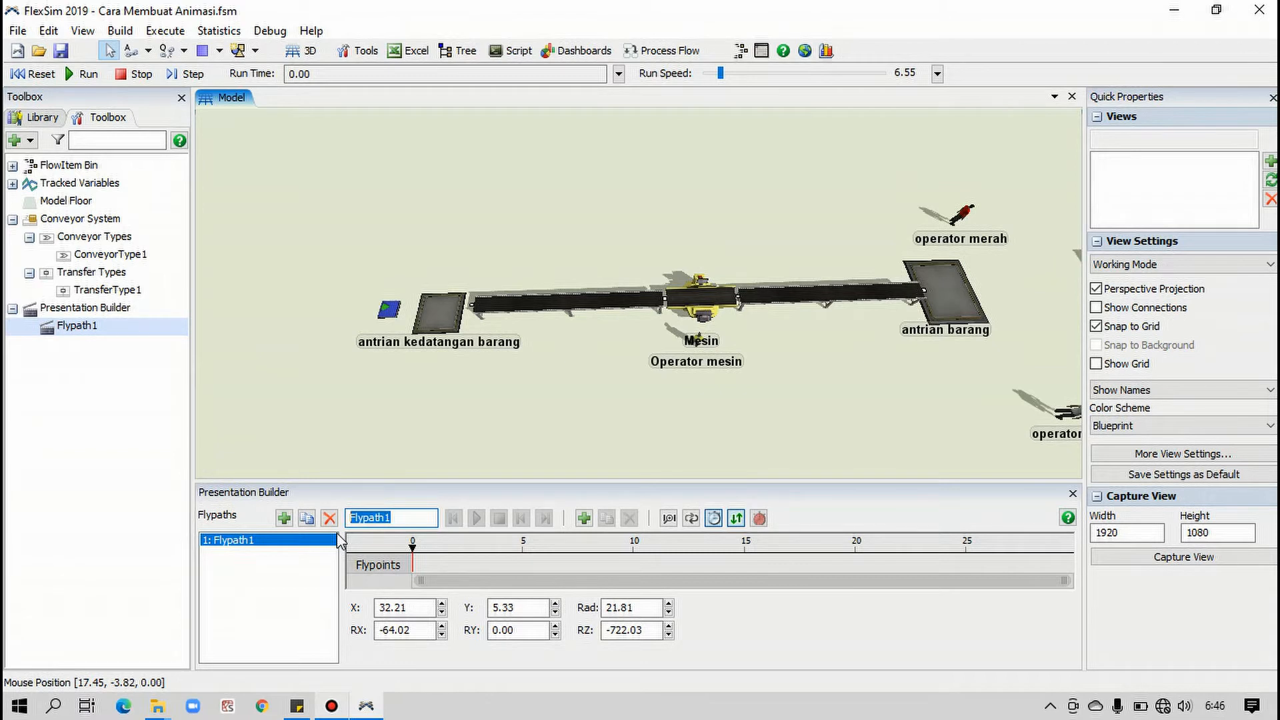
text(Intro)
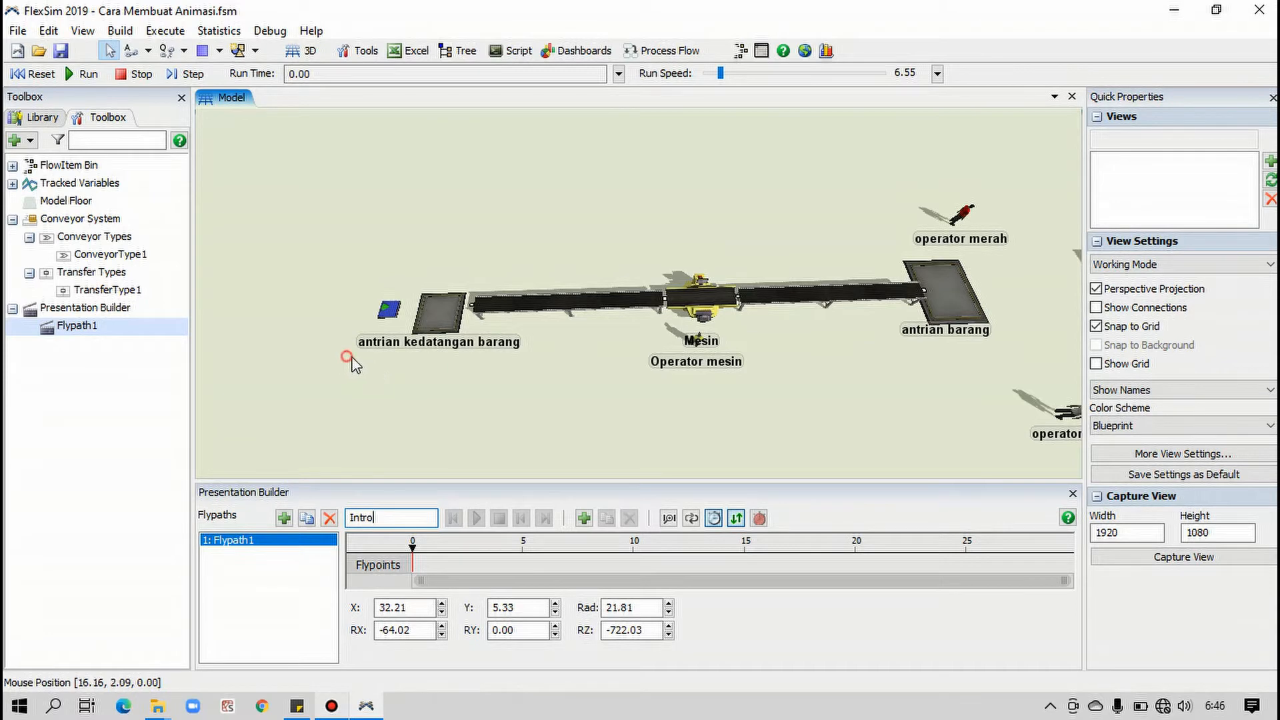
Orient the view lengthwise along the production line from input barang and add the Intro path's first keyframe at time 0
drag(350, 358, 390, 381)
right_drag(374, 362, 457, 326)
right_drag(767, 390, 734, 382)
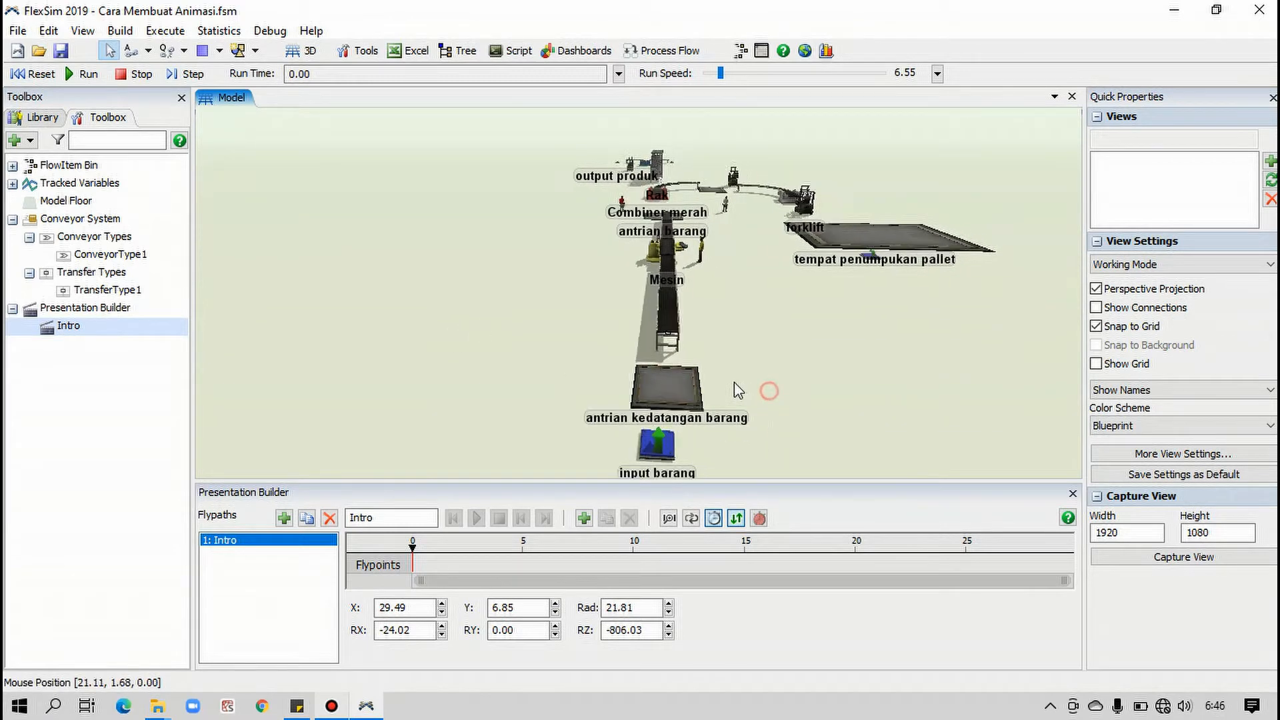
drag(734, 382, 715, 381)
scroll(708, 394, up, 1)
scroll(708, 394, down, 1)
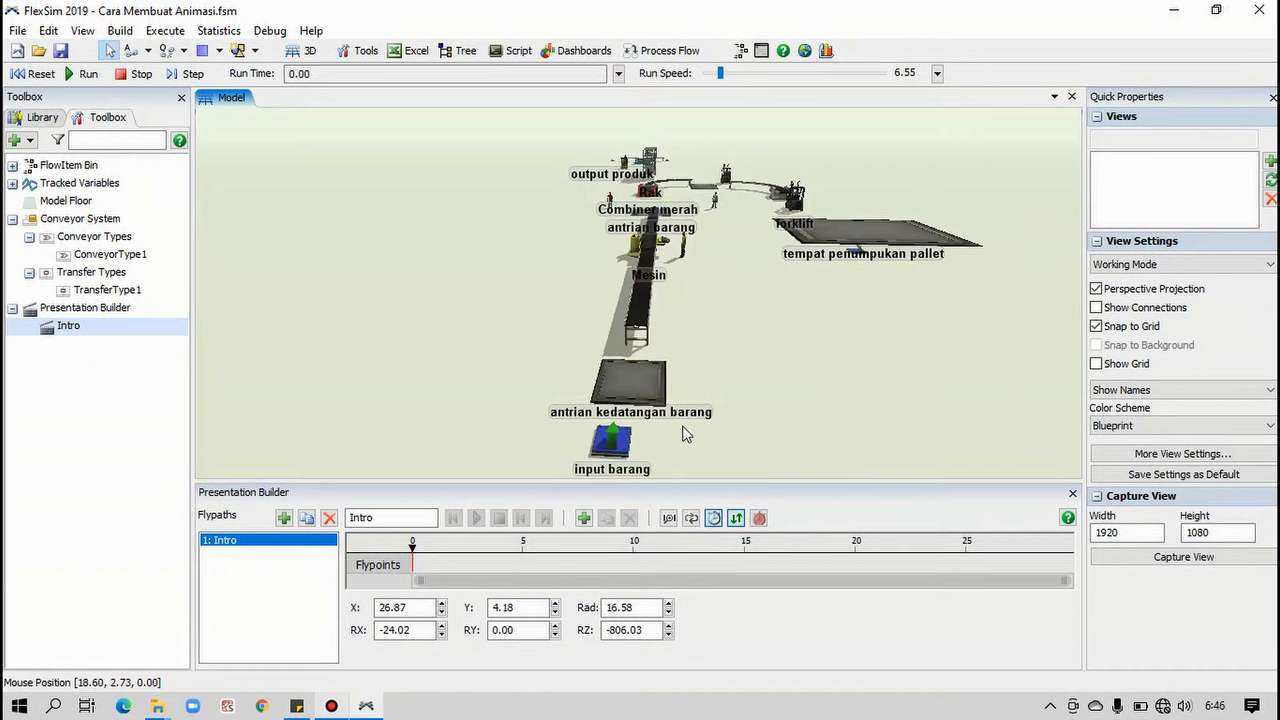
scroll(720, 433, down, 1)
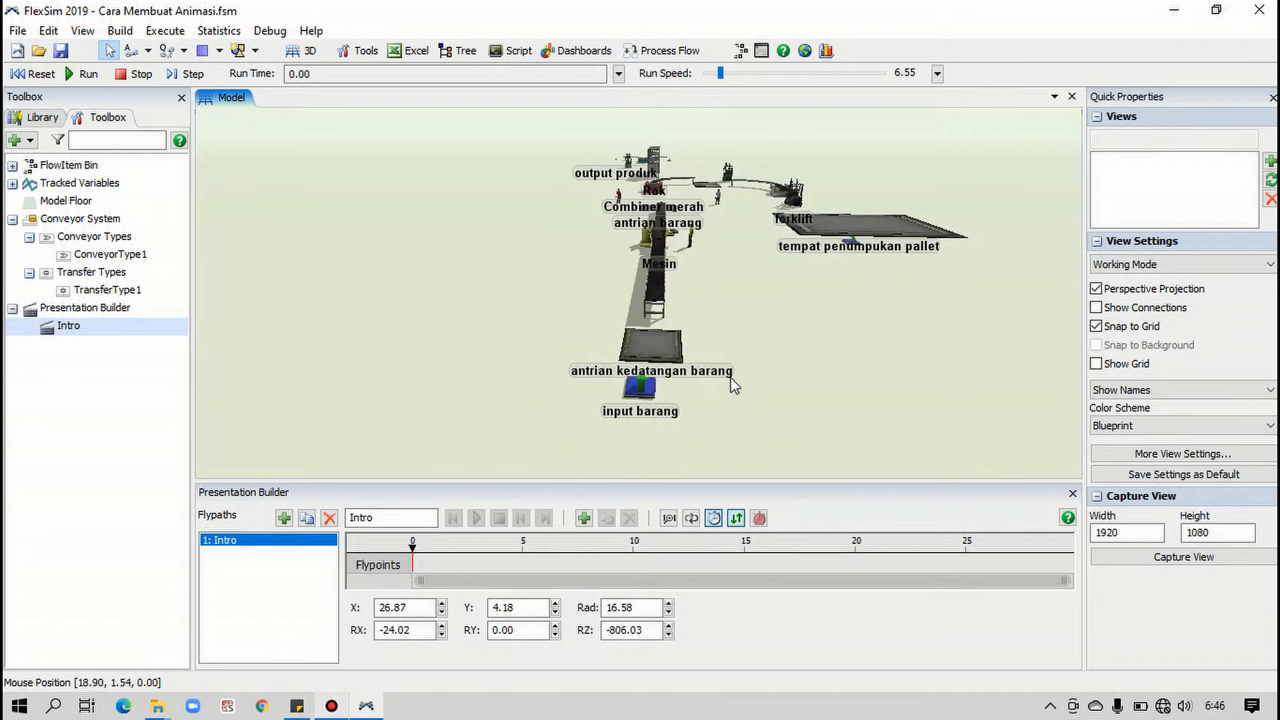
drag(811, 405, 783, 404)
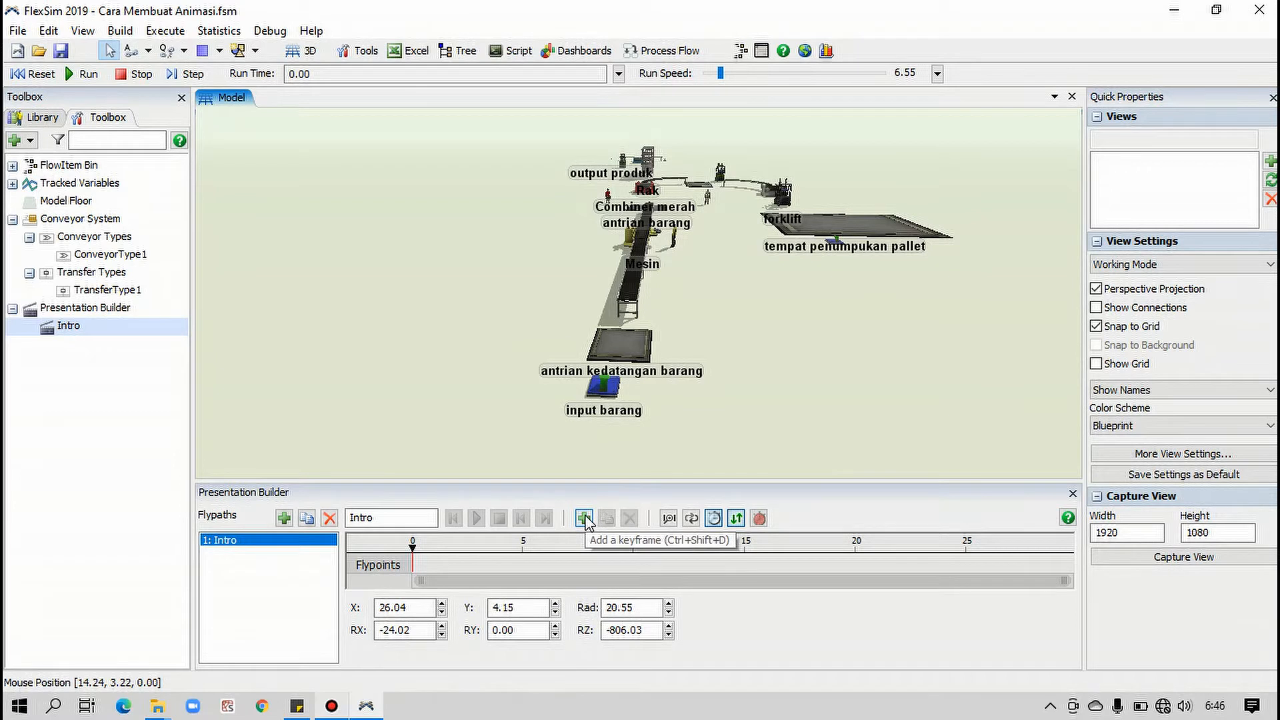
click(585, 519)
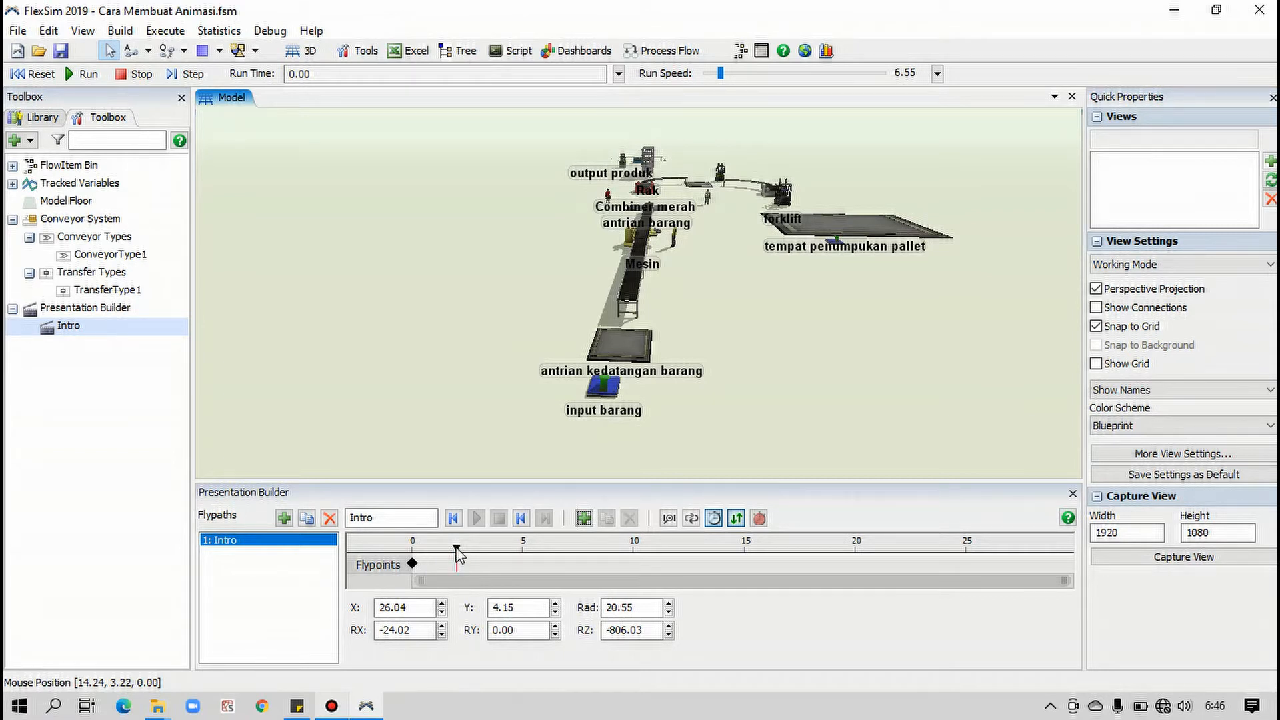
Move the Intro timeline marker to 15 and try a view X position of 35
drag(457, 553, 696, 562)
drag(697, 553, 745, 554)
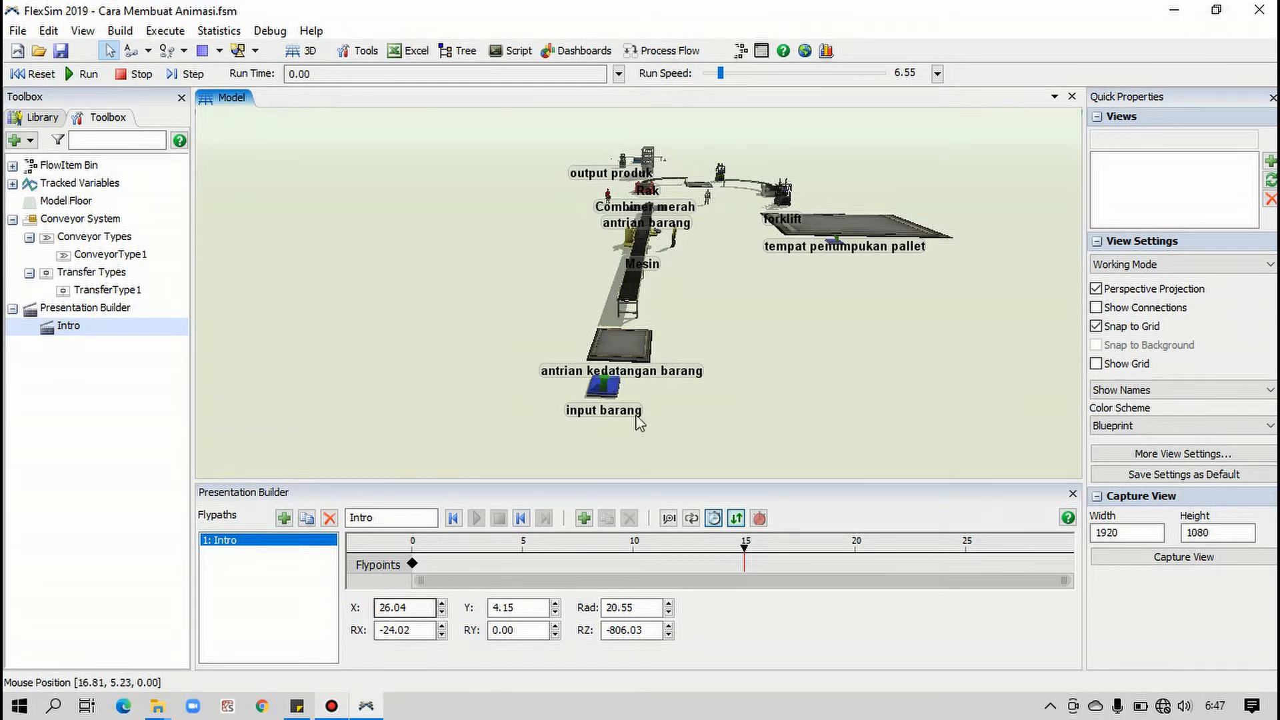
scroll(709, 339, up, 5)
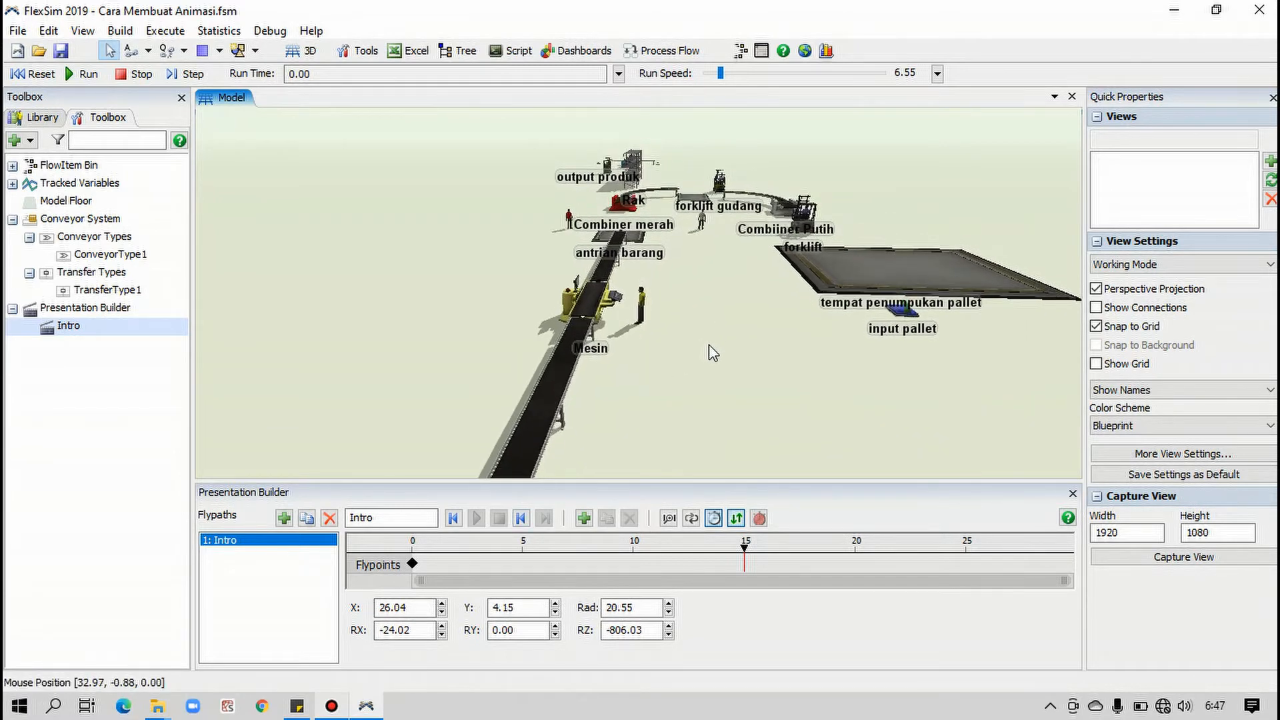
drag(709, 344, 711, 260)
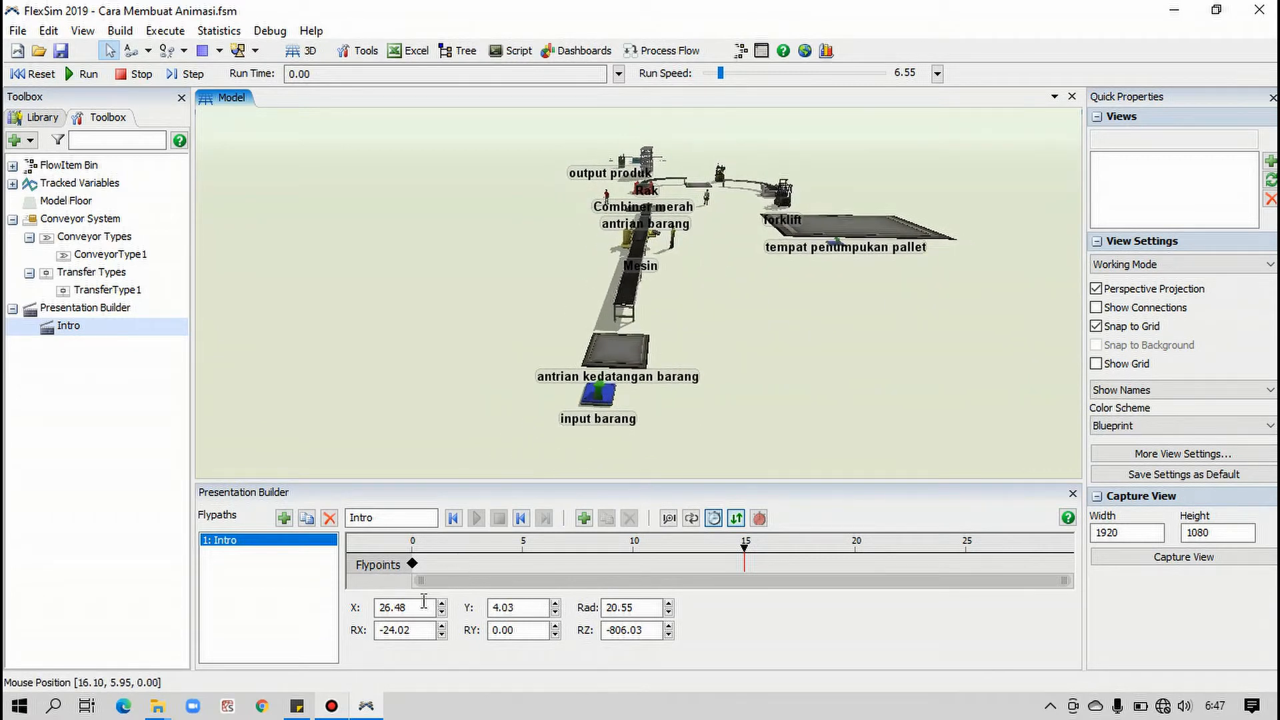
drag(424, 602, 357, 603)
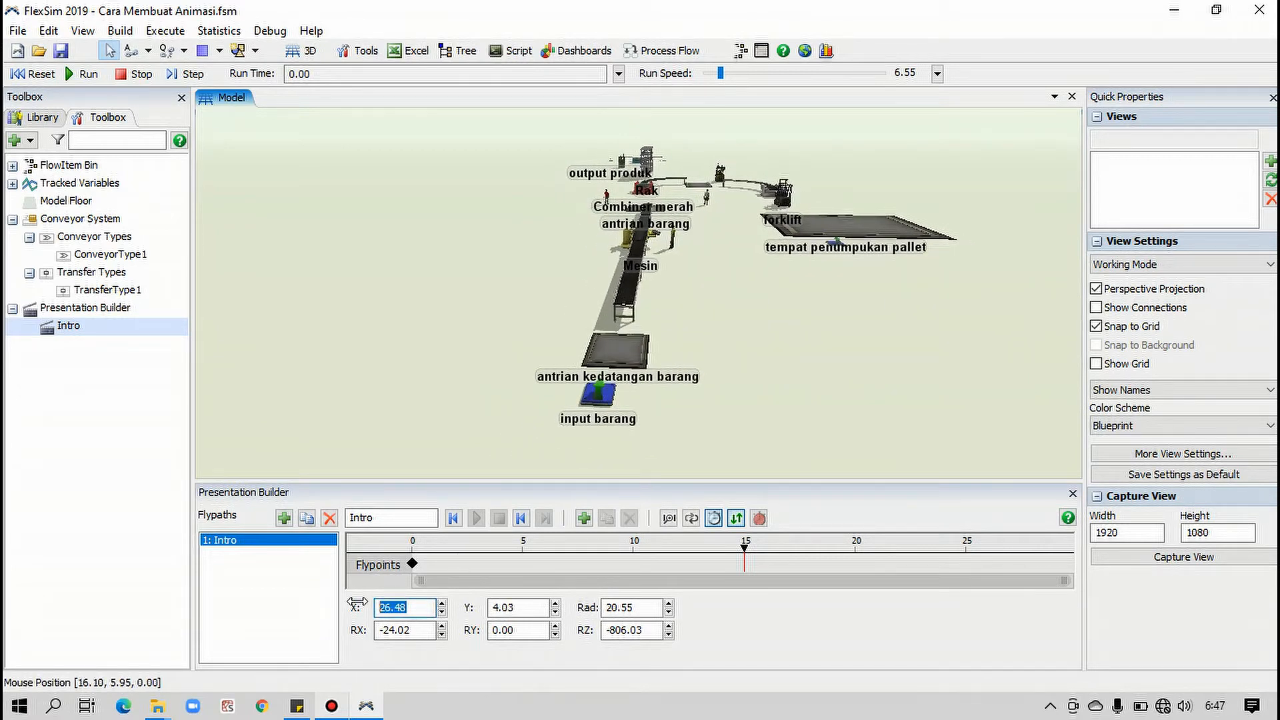
text(35)
key(Return)
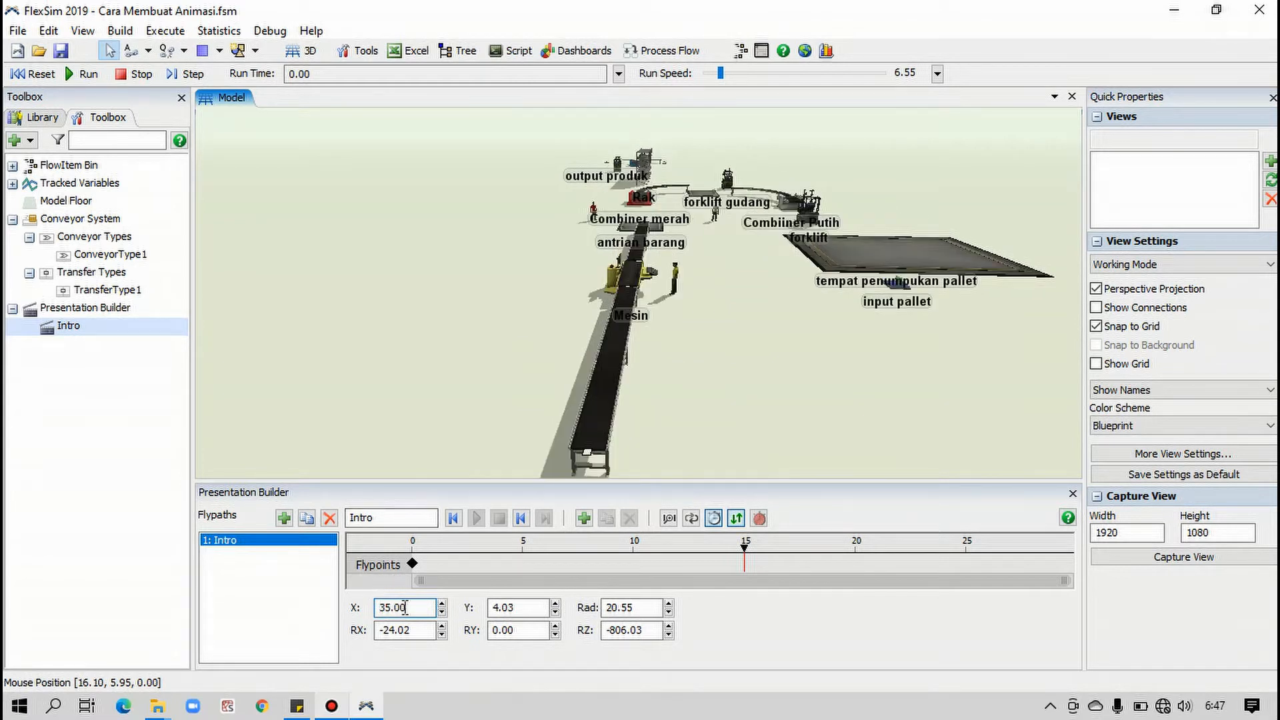
Set the view's X position to 45 and add a keyframe at time 15 of the Intro path
drag(415, 608, 368, 598)
text(45)
key(Return)
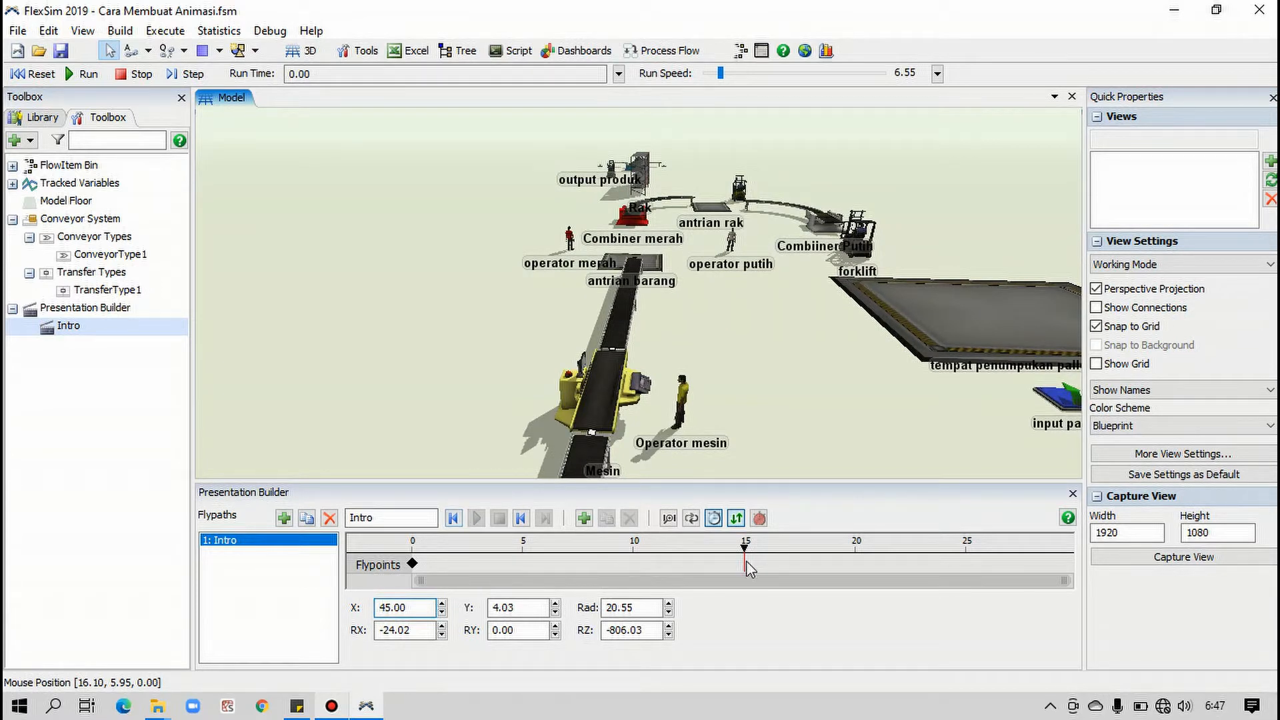
click(584, 518)
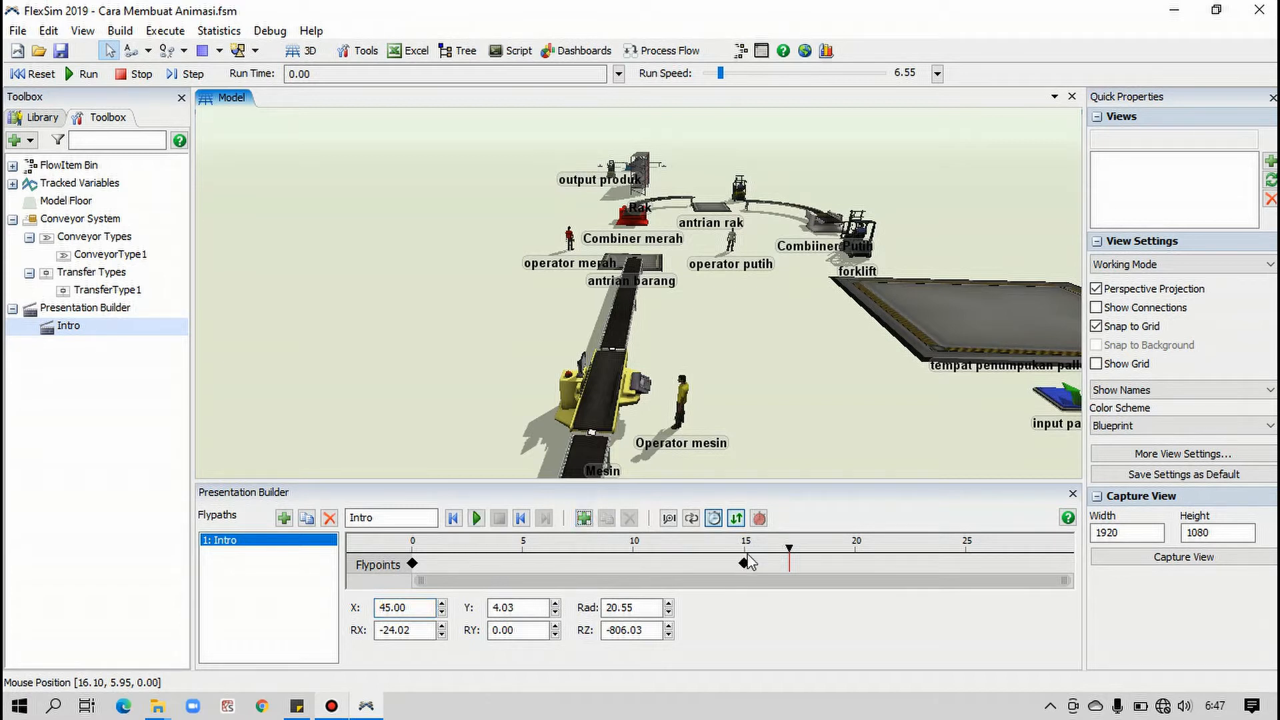
Add a keyframe at time 25 with the view rotated to about RX -41 and RZ -919, looking back over the line
drag(790, 549, 973, 534)
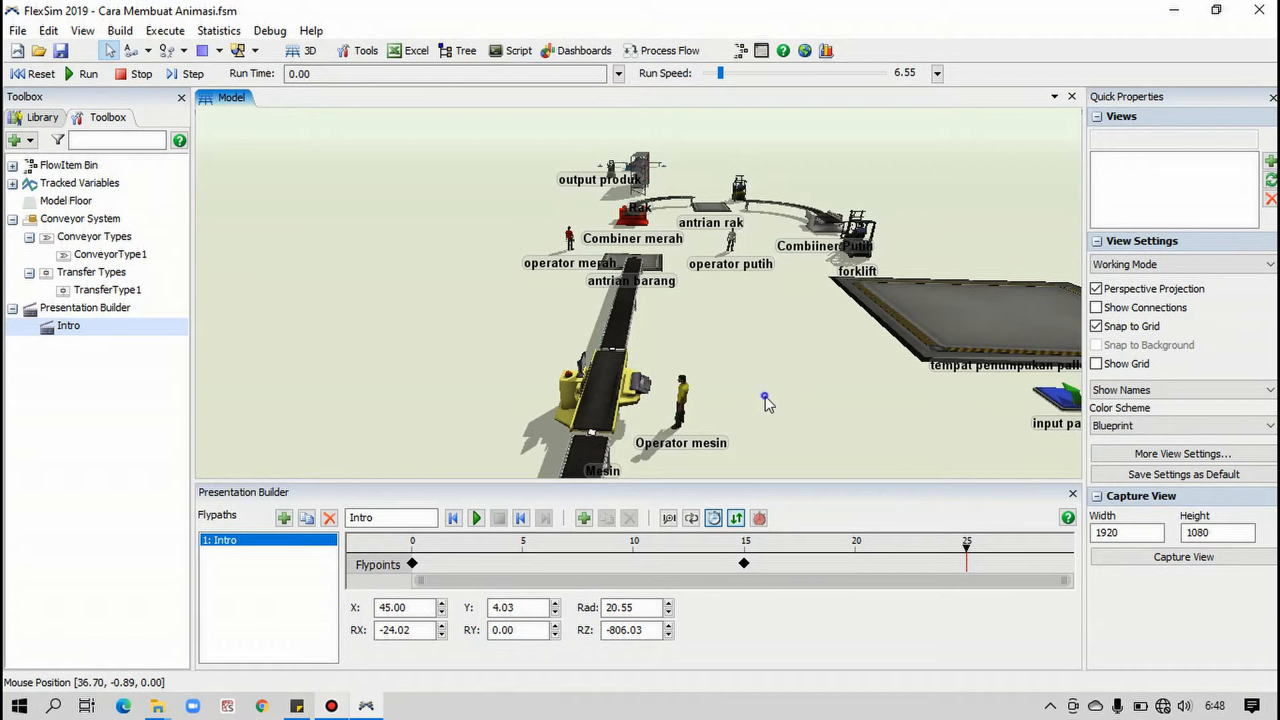
right_drag(765, 396, 871, 414)
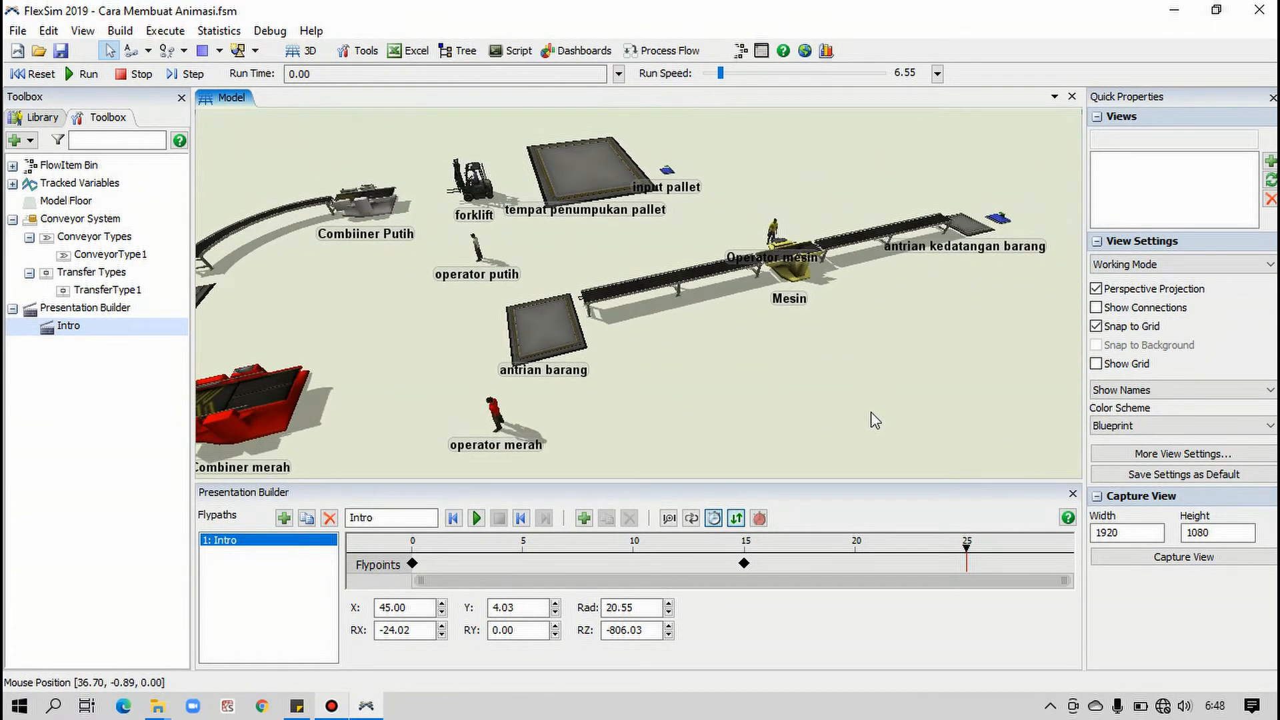
click(584, 519)
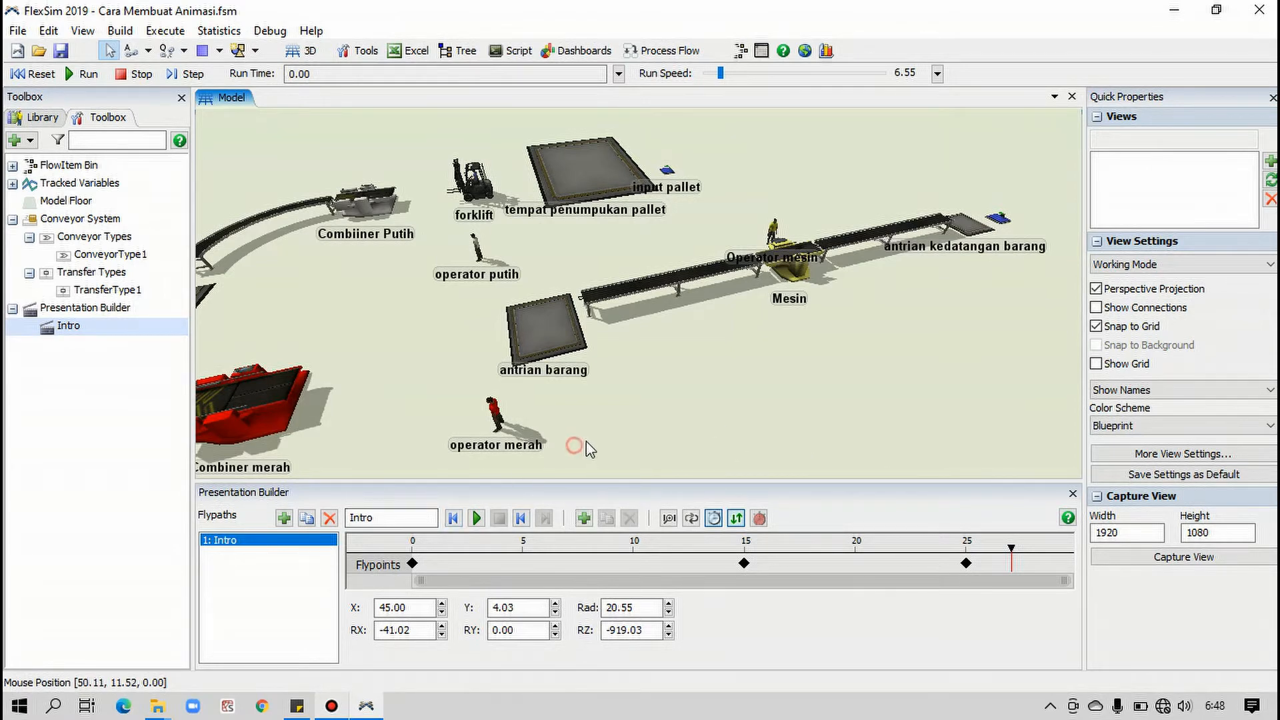
Preview the Intro path from time 0 and check its keyframes at 15 and 25
drag(586, 442, 600, 435)
drag(936, 347, 914, 357)
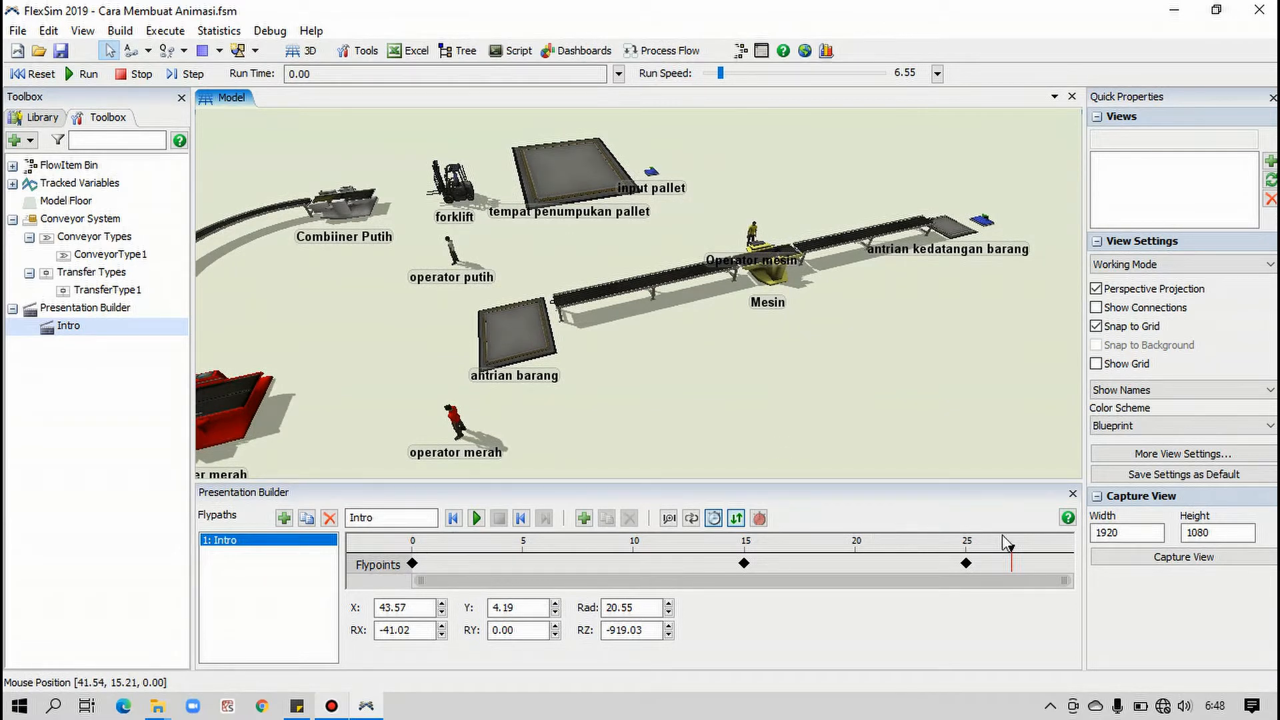
drag(974, 542, 419, 550)
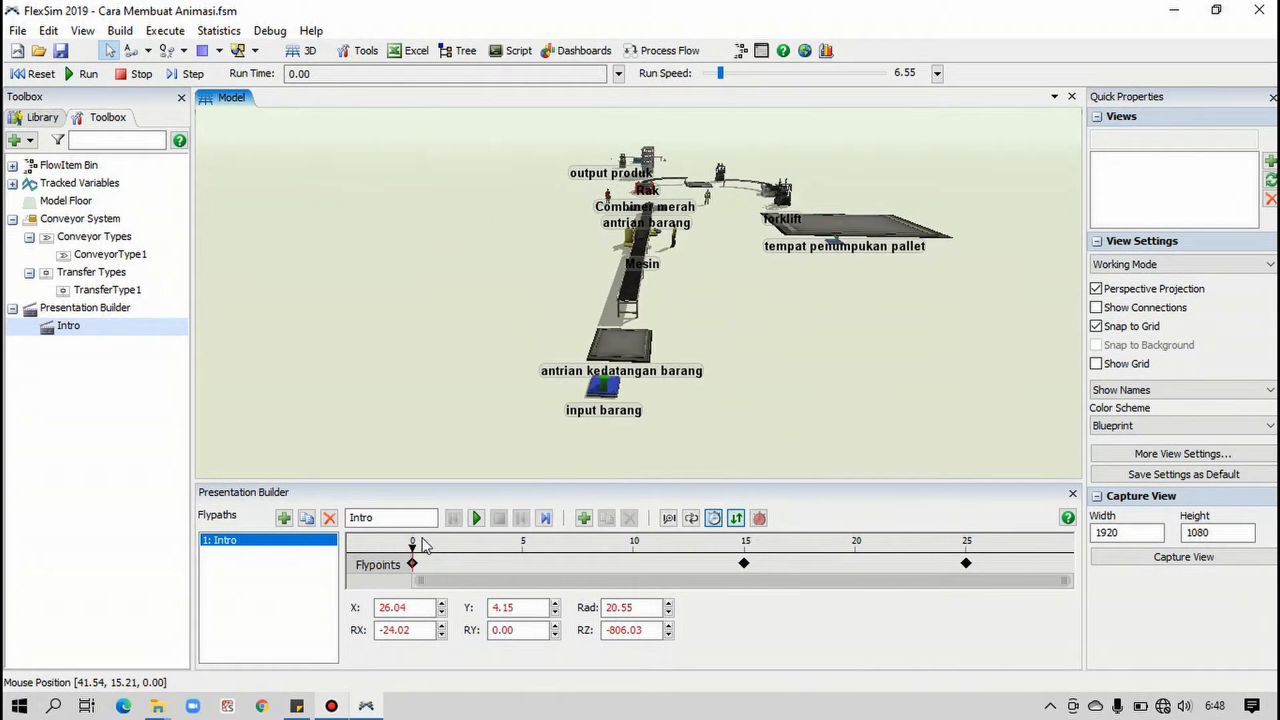
click(476, 520)
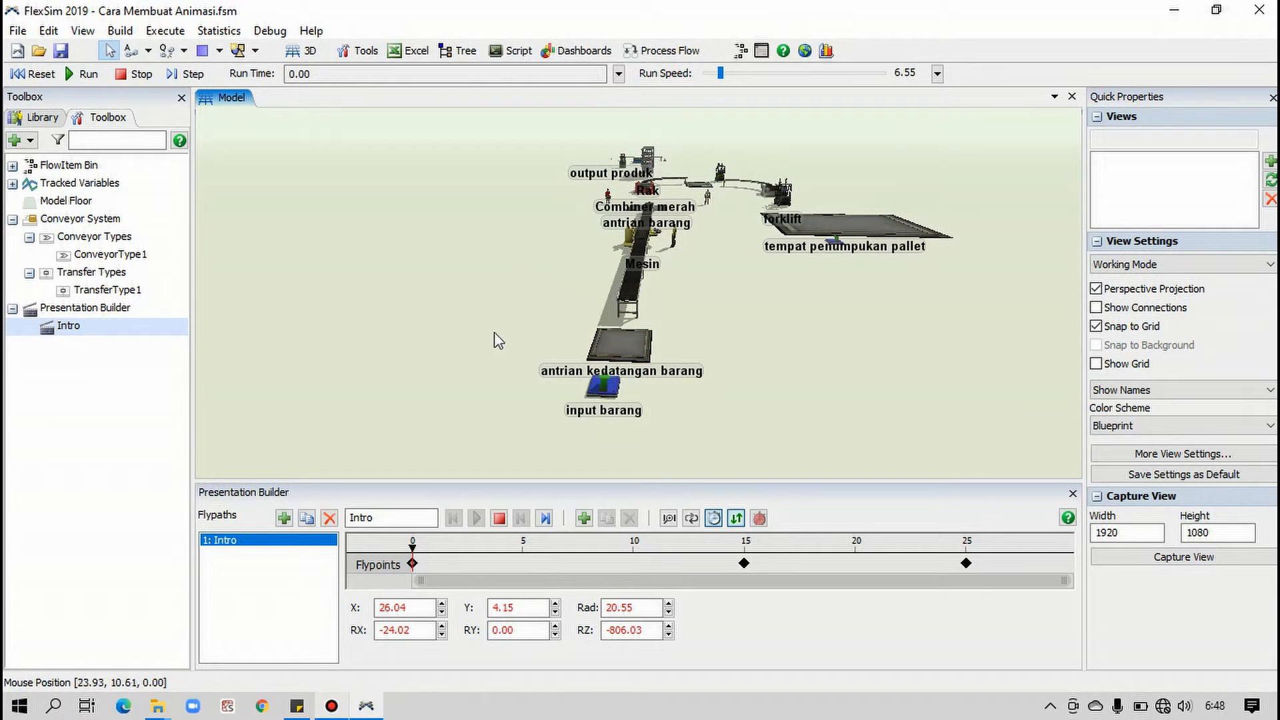
click(501, 519)
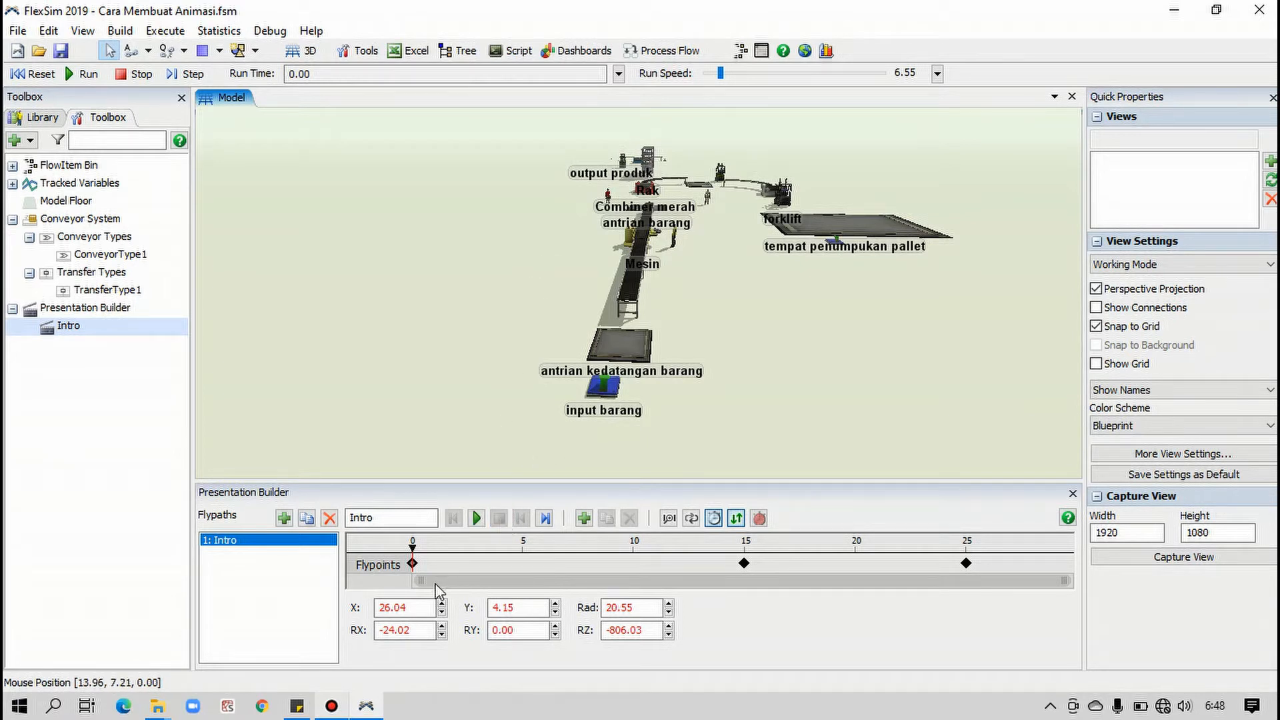
click(545, 518)
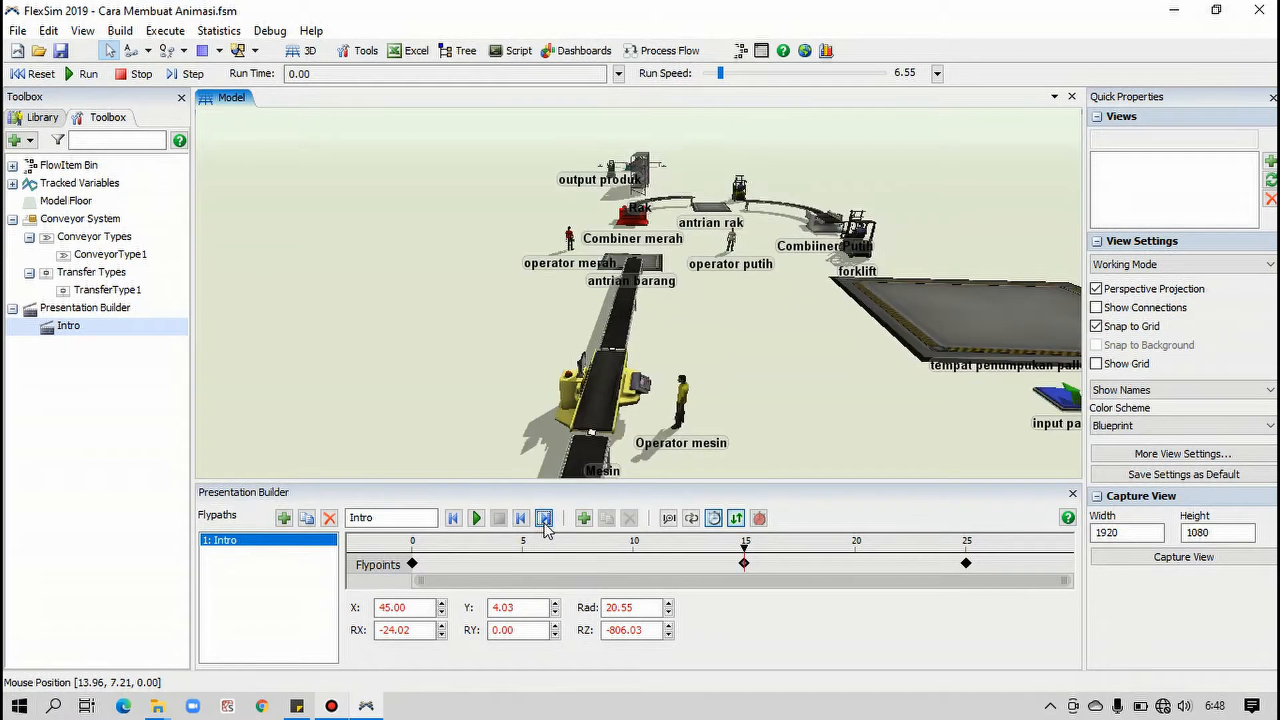
click(545, 520)
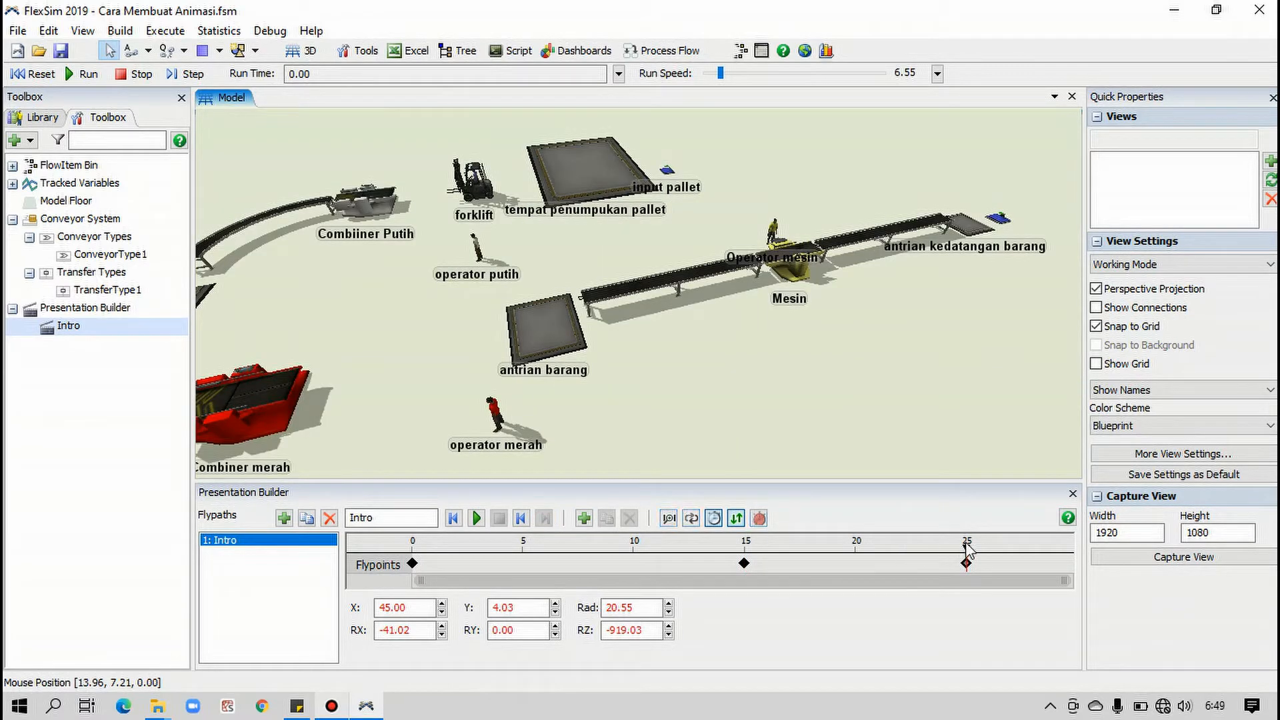
mouse_move(966, 554)
mouse_down()
mouse_move(407, 542)
mouse_move(497, 586)
mouse_move(657, 610)
mouse_move(704, 687)
mouse_move(749, 606)
mouse_move(764, 623)
mouse_move(814, 620)
mouse_move(876, 642)
mouse_move(998, 646)
mouse_up()
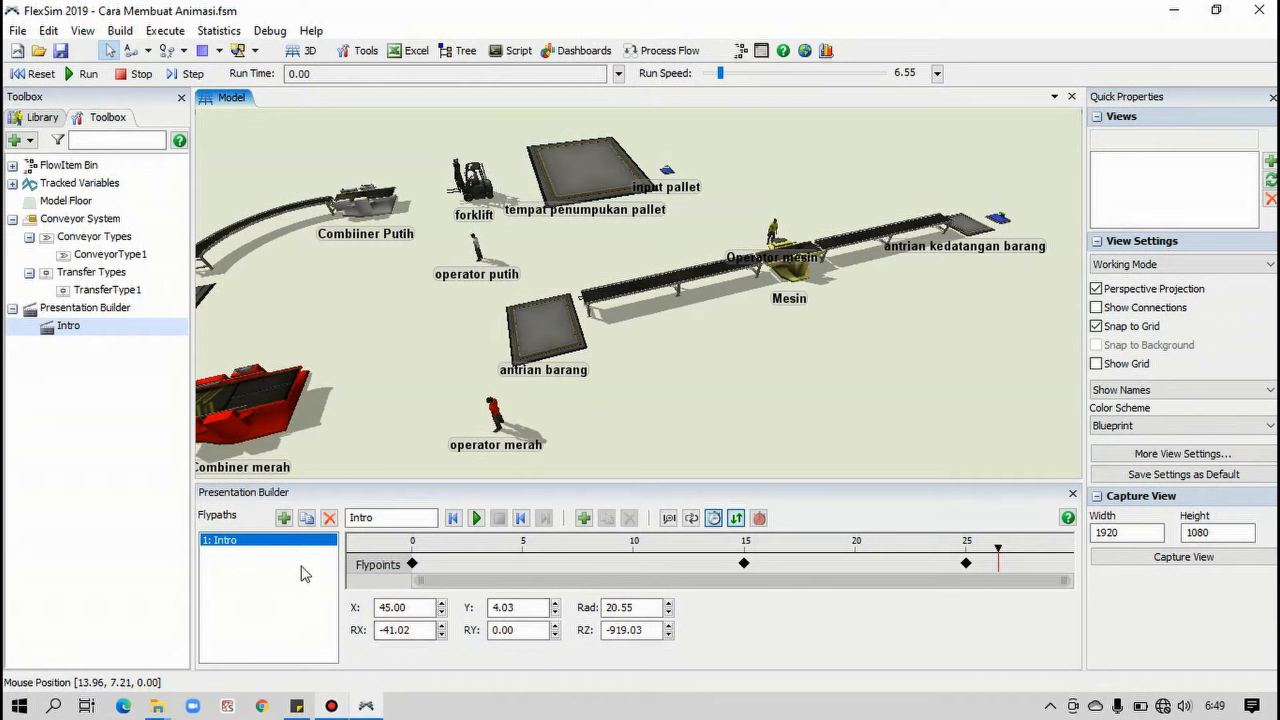
Add a second flypath in the Presentation Builder and name it Combiner
click(284, 518)
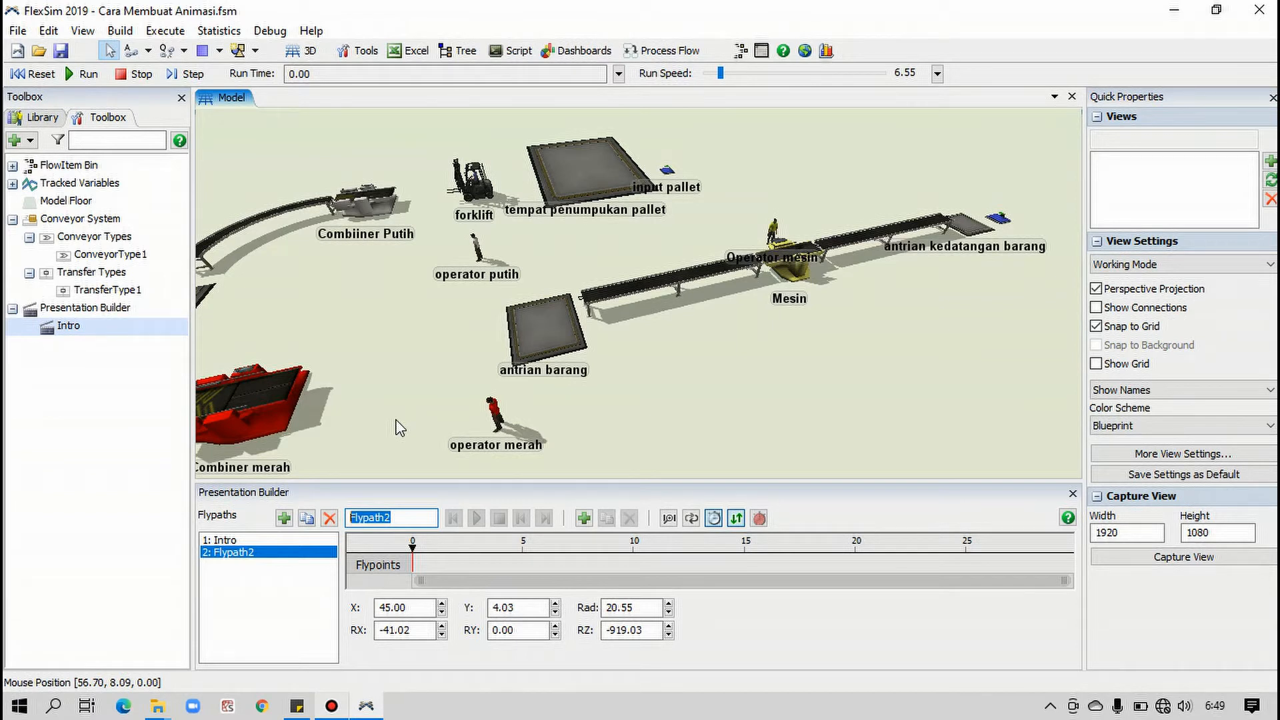
text(Combiner)
key(Return)
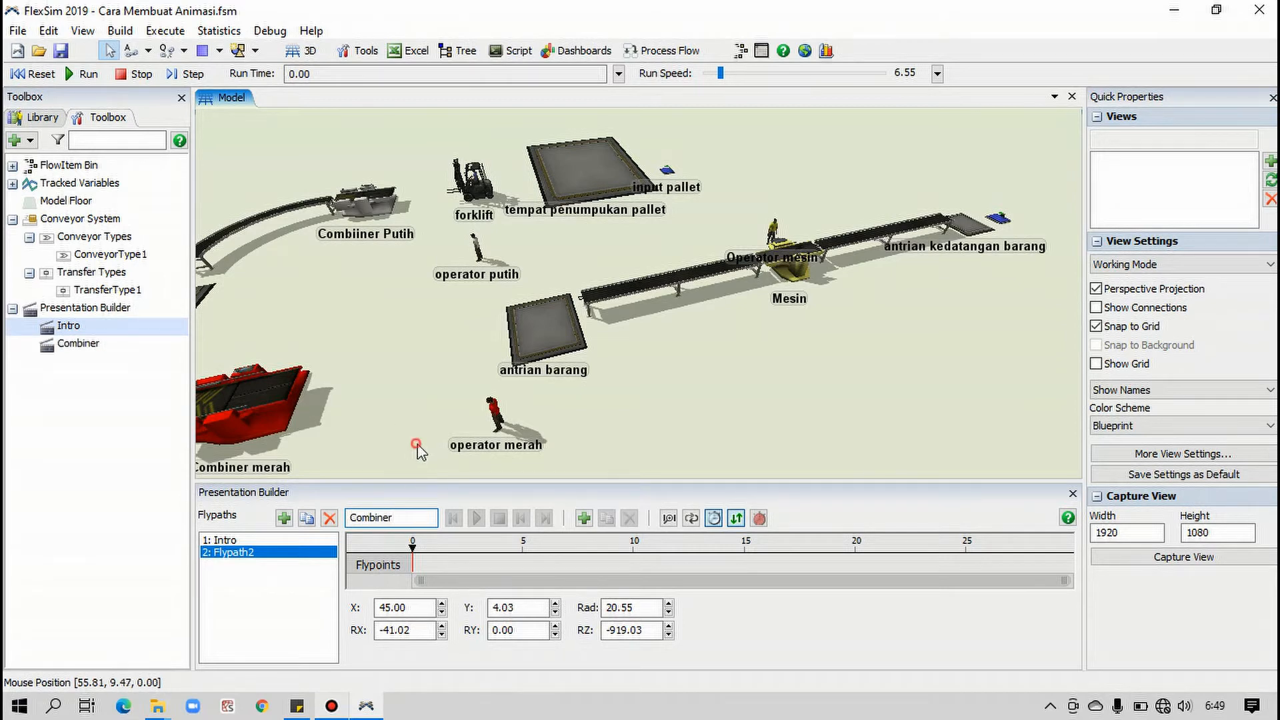
Shift the red combiner at the end of the curved conveyor to about X 60.54, Y 7.36, with a Y size of about 2.67
drag(575, 428, 730, 413)
drag(608, 398, 817, 379)
scroll(535, 359, up, 5)
right_drag(816, 379, 951, 230)
scroll(792, 280, up, 3)
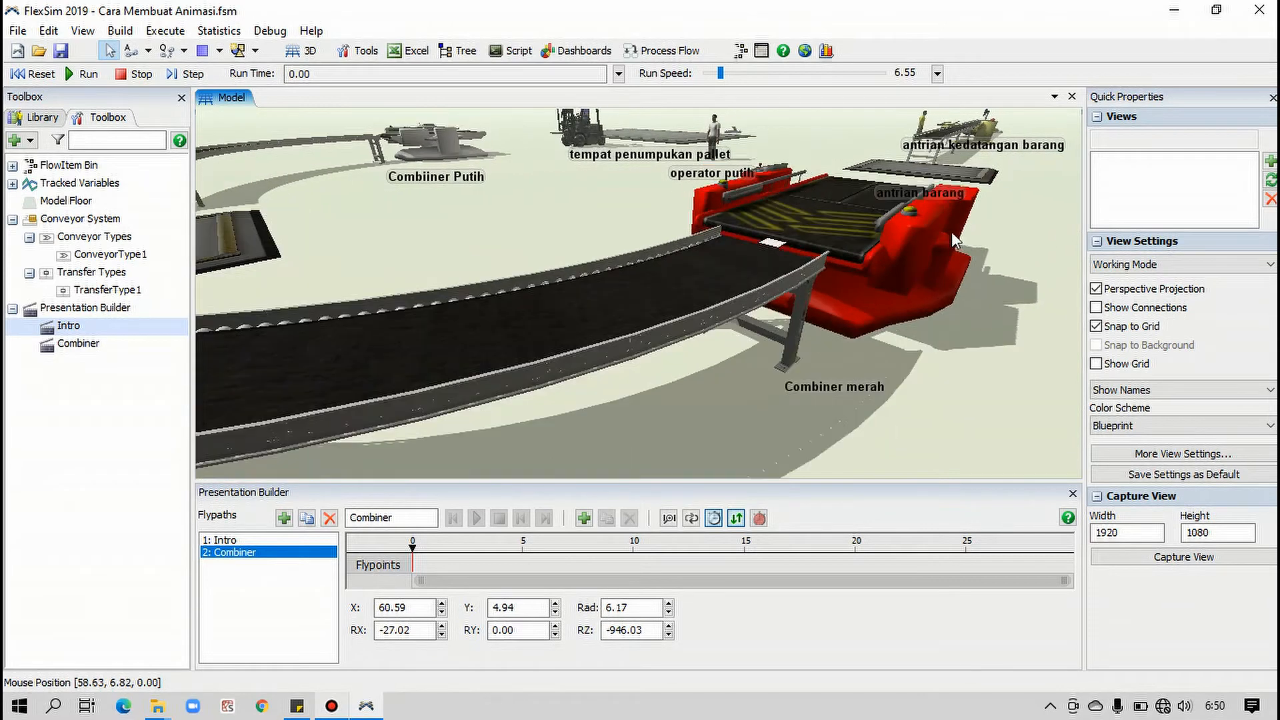
click(983, 279)
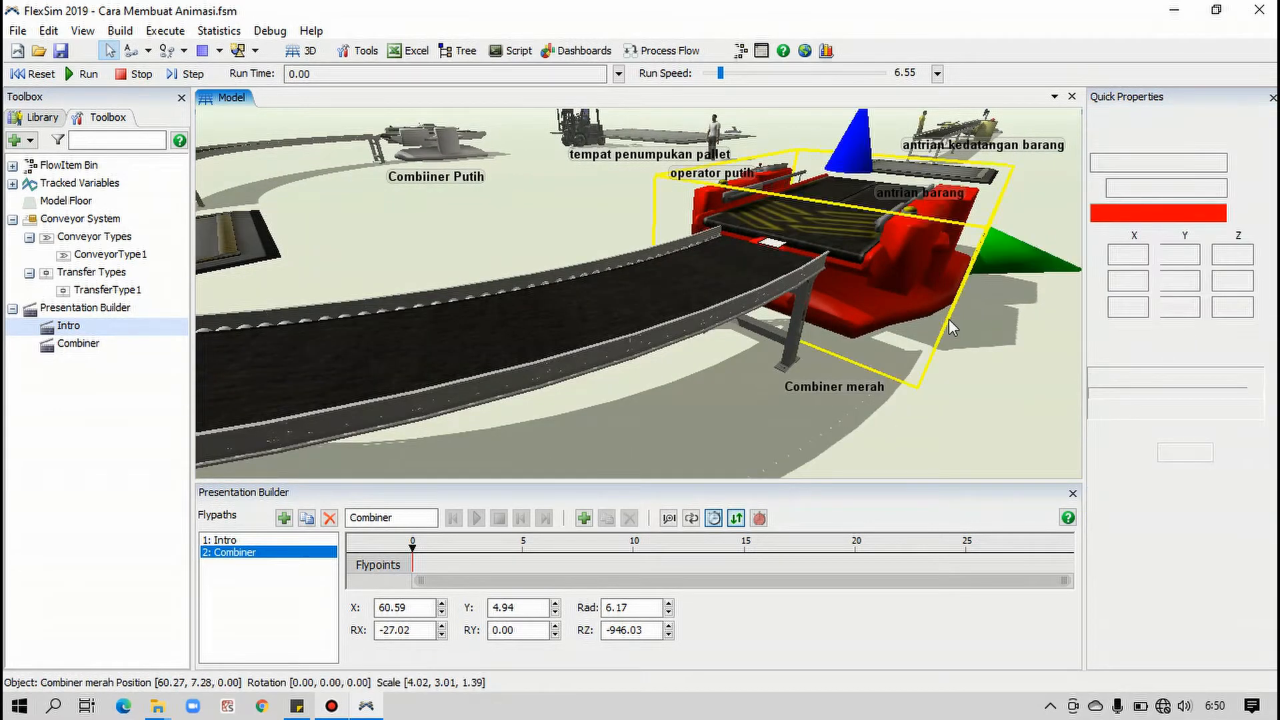
drag(1018, 318, 1024, 307)
click(1031, 315)
drag(866, 230, 901, 243)
click(976, 372)
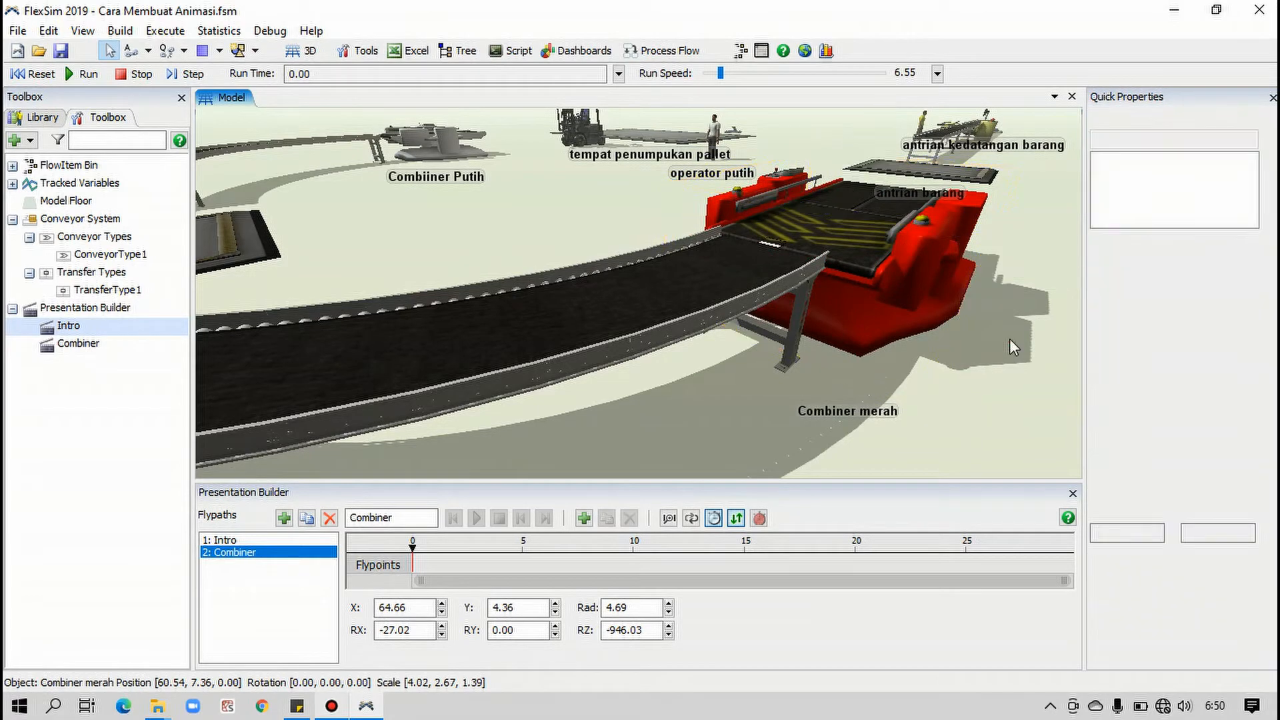
Add Combiner path keyframes at time 0 with a close view of the red combiner and at time 10 rotated to about RX -35, RZ -998
drag(985, 375, 952, 390)
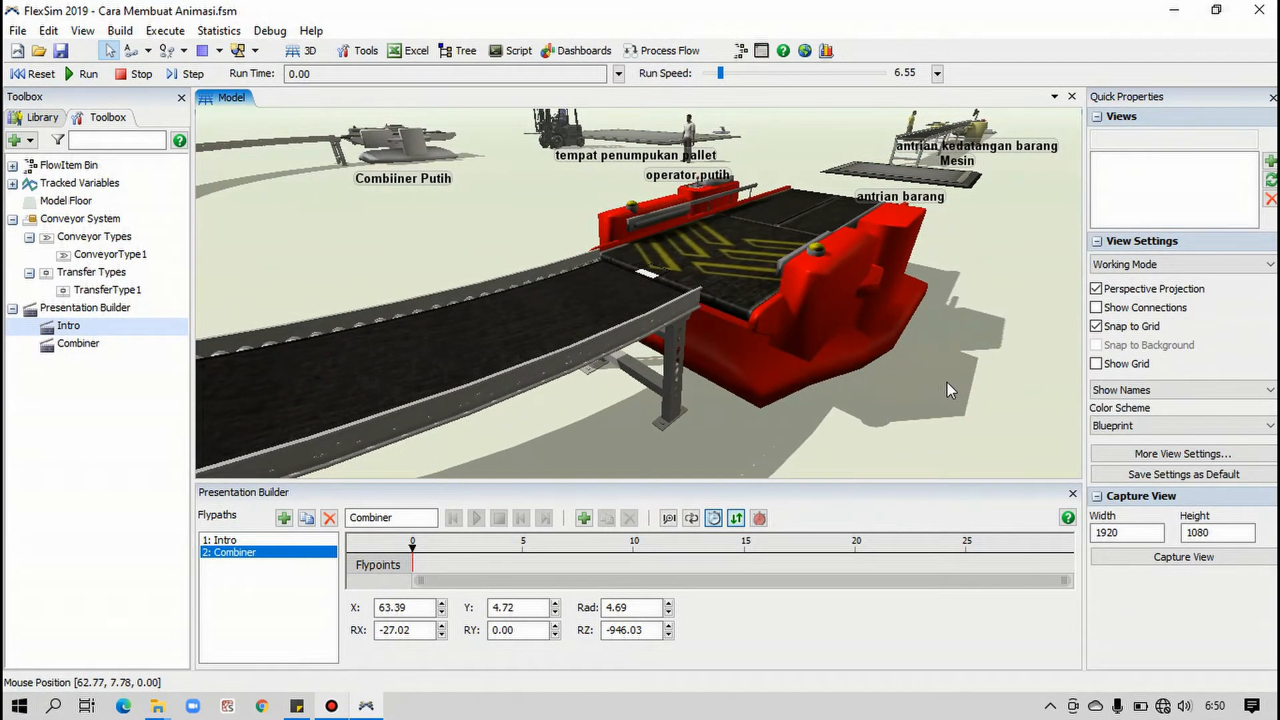
click(582, 520)
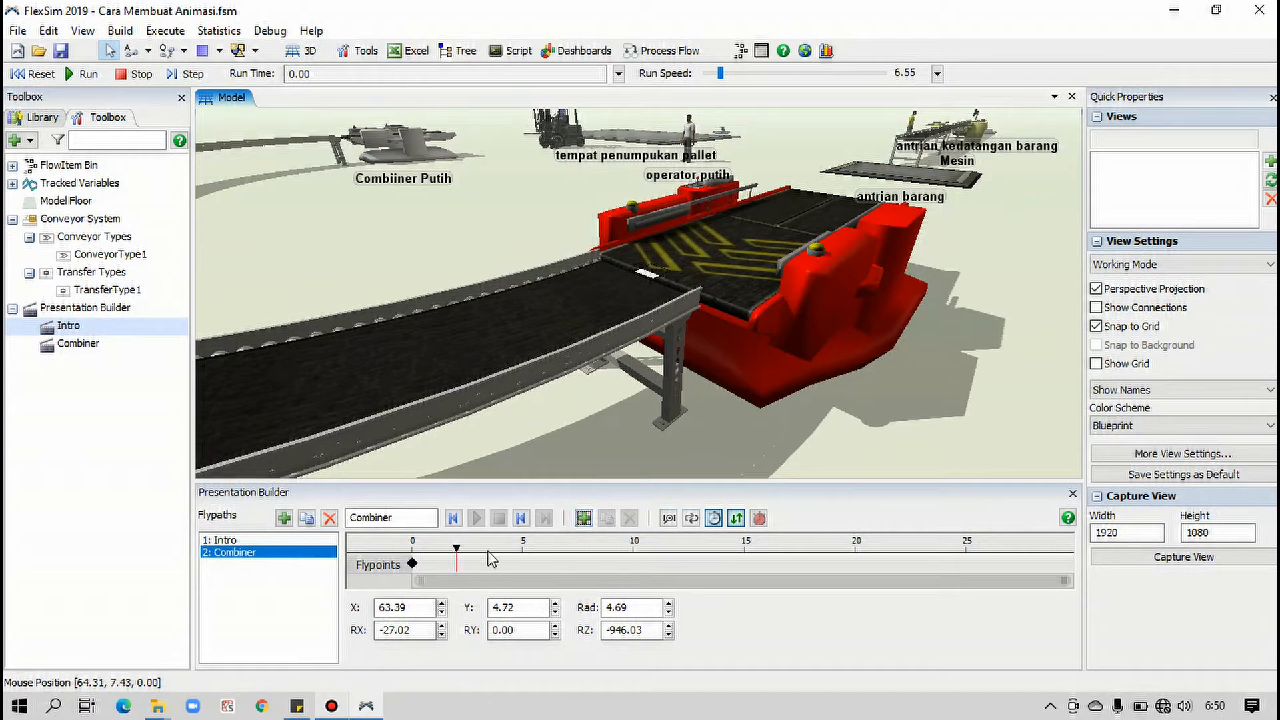
click(456, 551)
right_drag(688, 443, 737, 451)
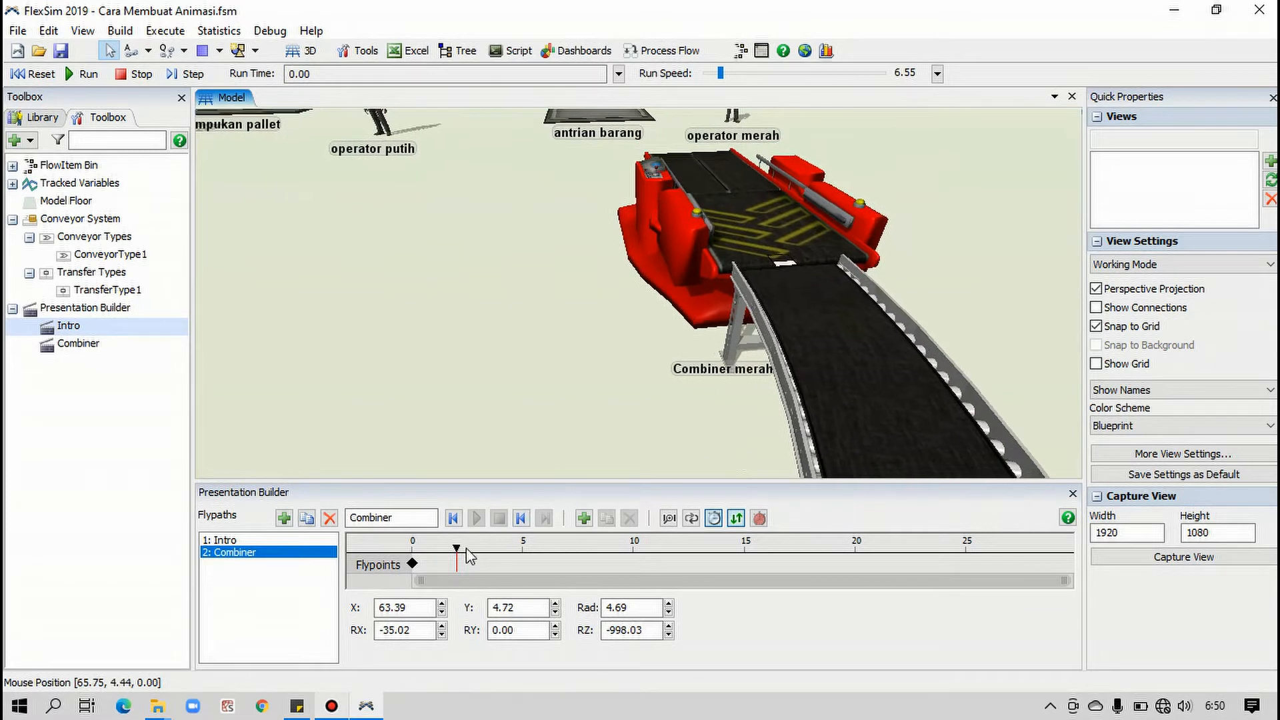
mouse_move(457, 550)
mouse_down()
mouse_move(524, 567)
mouse_move(633, 565)
mouse_up()
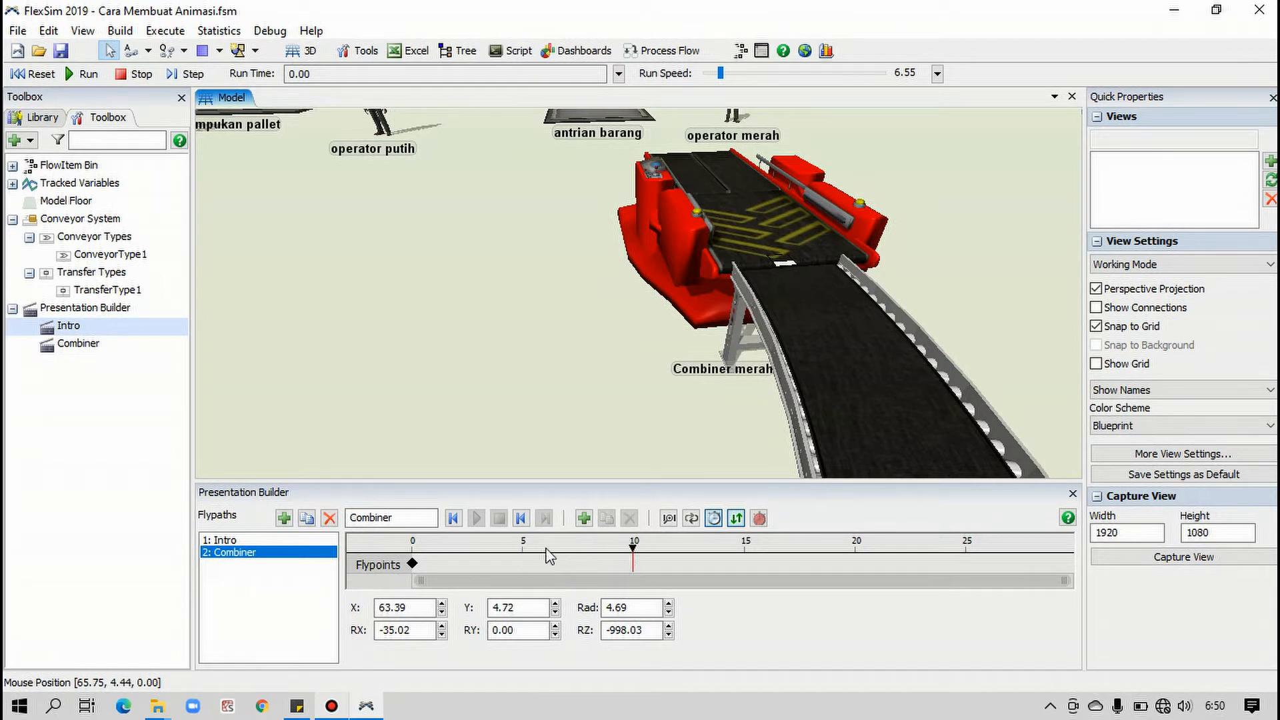
click(585, 520)
click(679, 547)
mouse_move(679, 550)
mouse_down()
mouse_move(412, 543)
mouse_move(494, 565)
mouse_move(638, 574)
mouse_up()
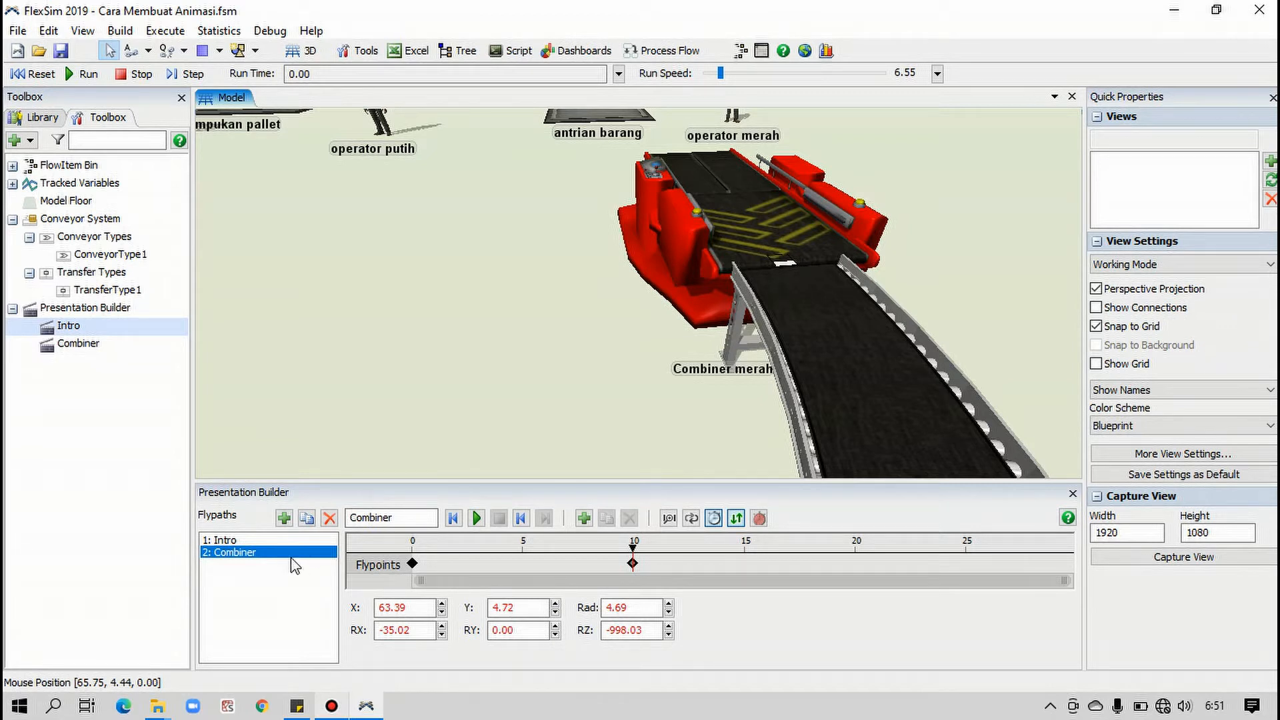
Add a Video Recorder to the model and uncheck all of its output files
click(30, 141)
mouse_move(133, 399)
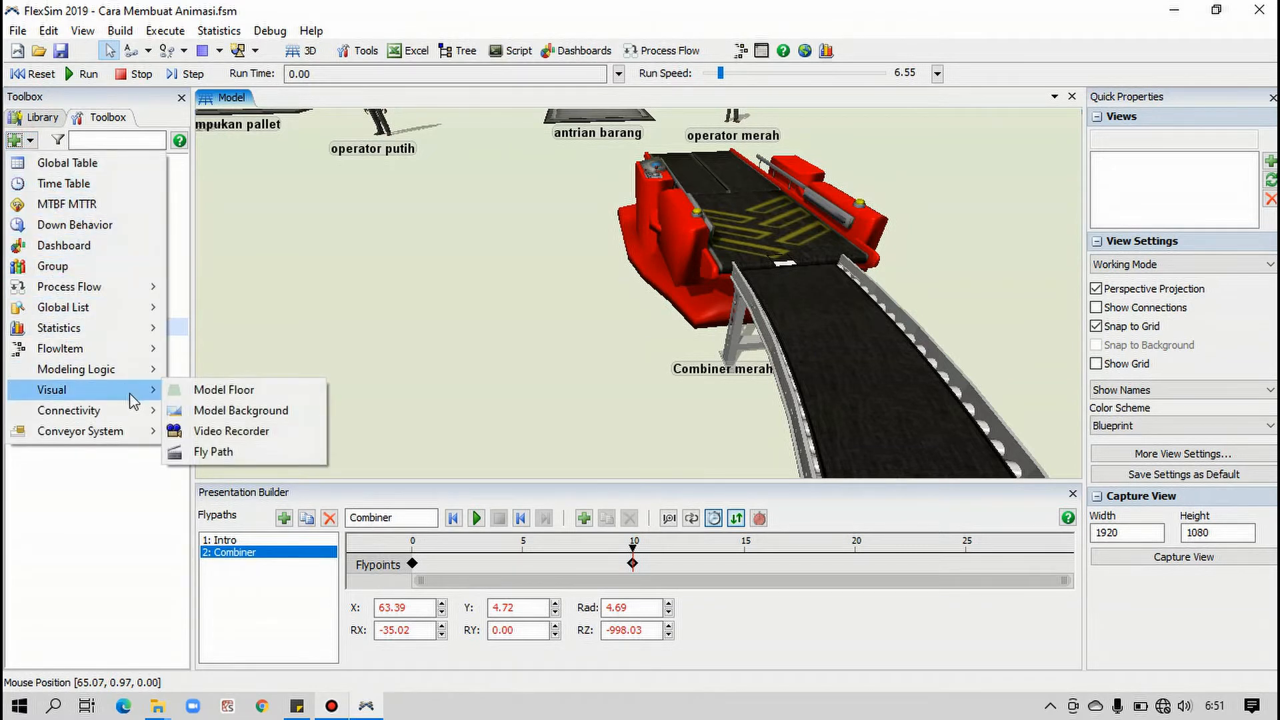
click(232, 432)
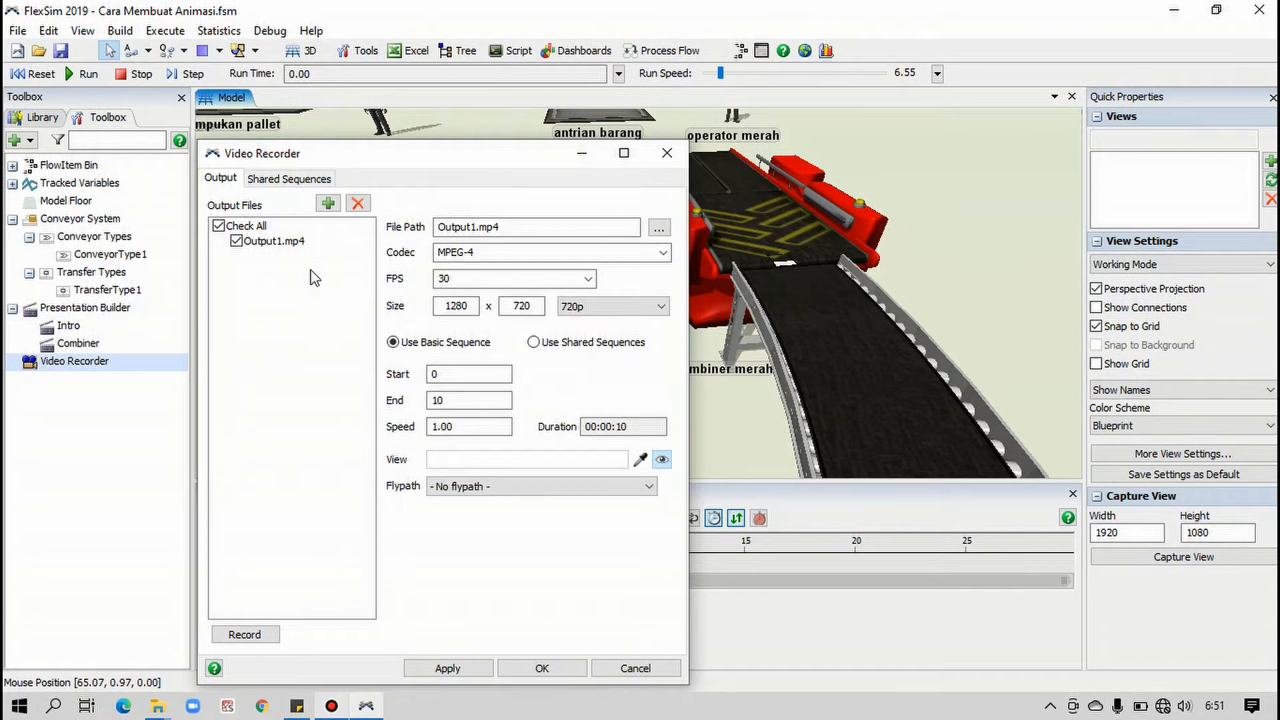
click(219, 226)
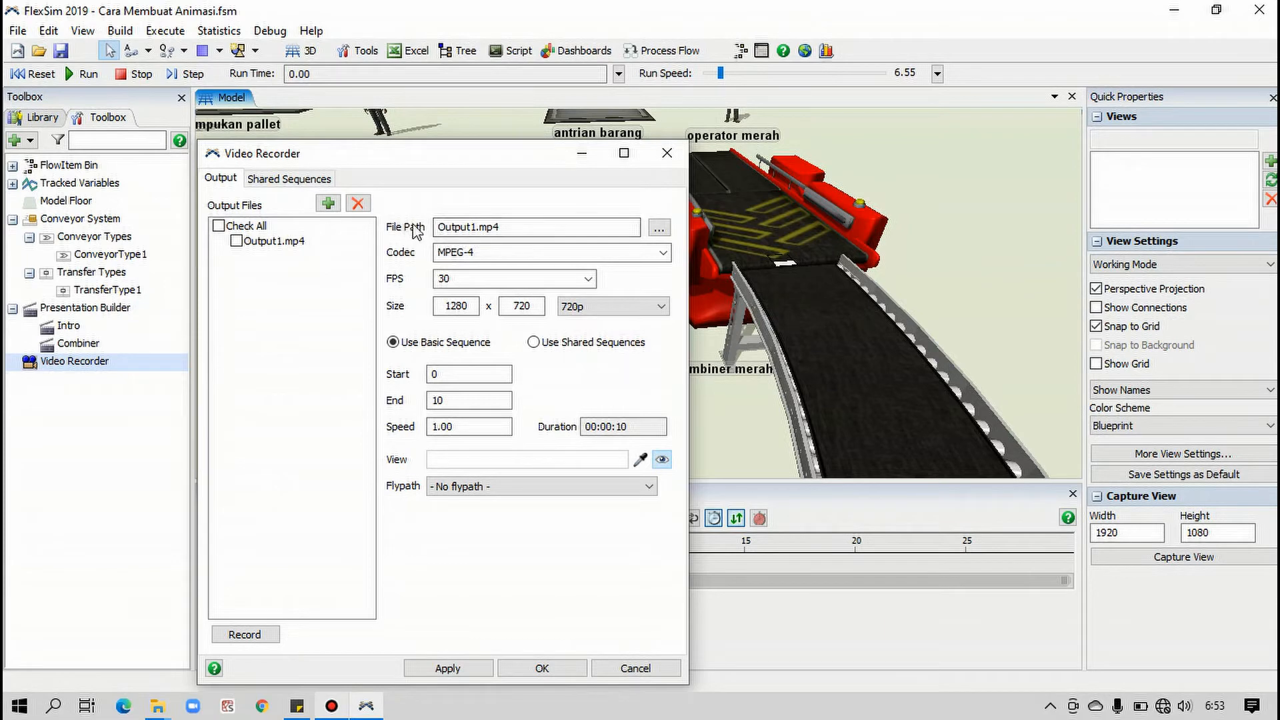
Rename the recorder's output file to intro.mp4
click(474, 227)
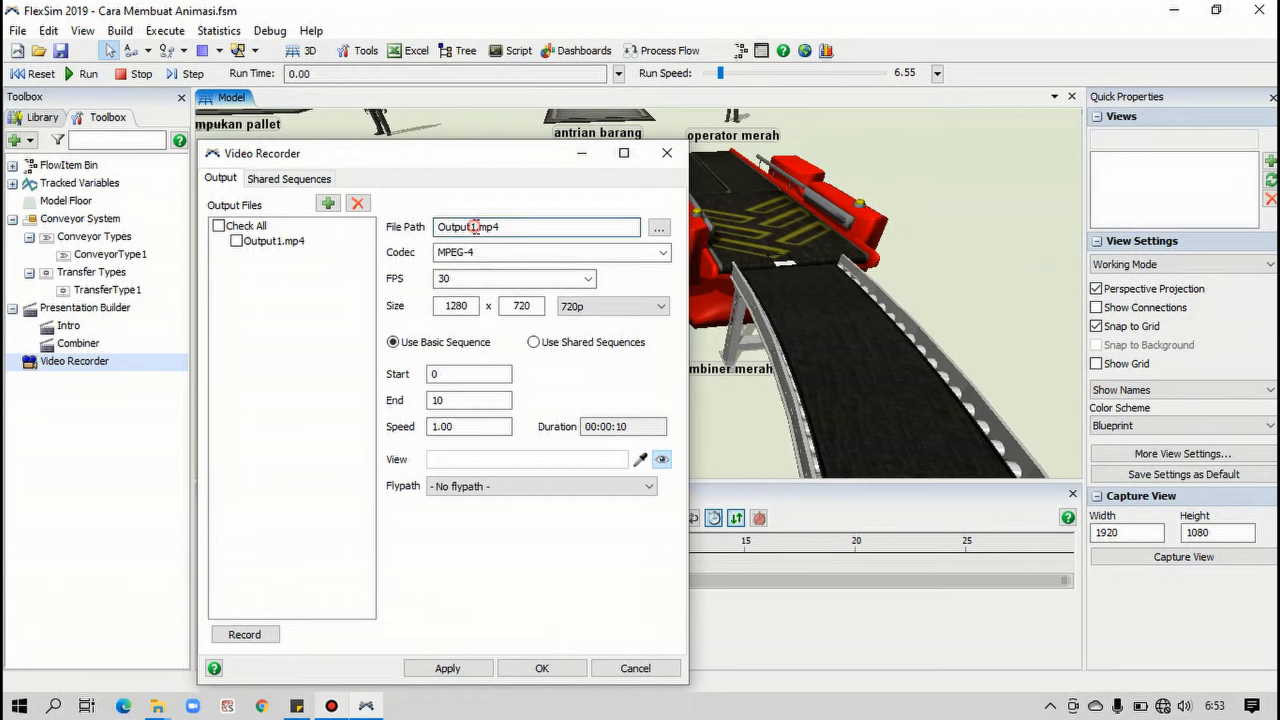
drag(475, 226, 408, 220)
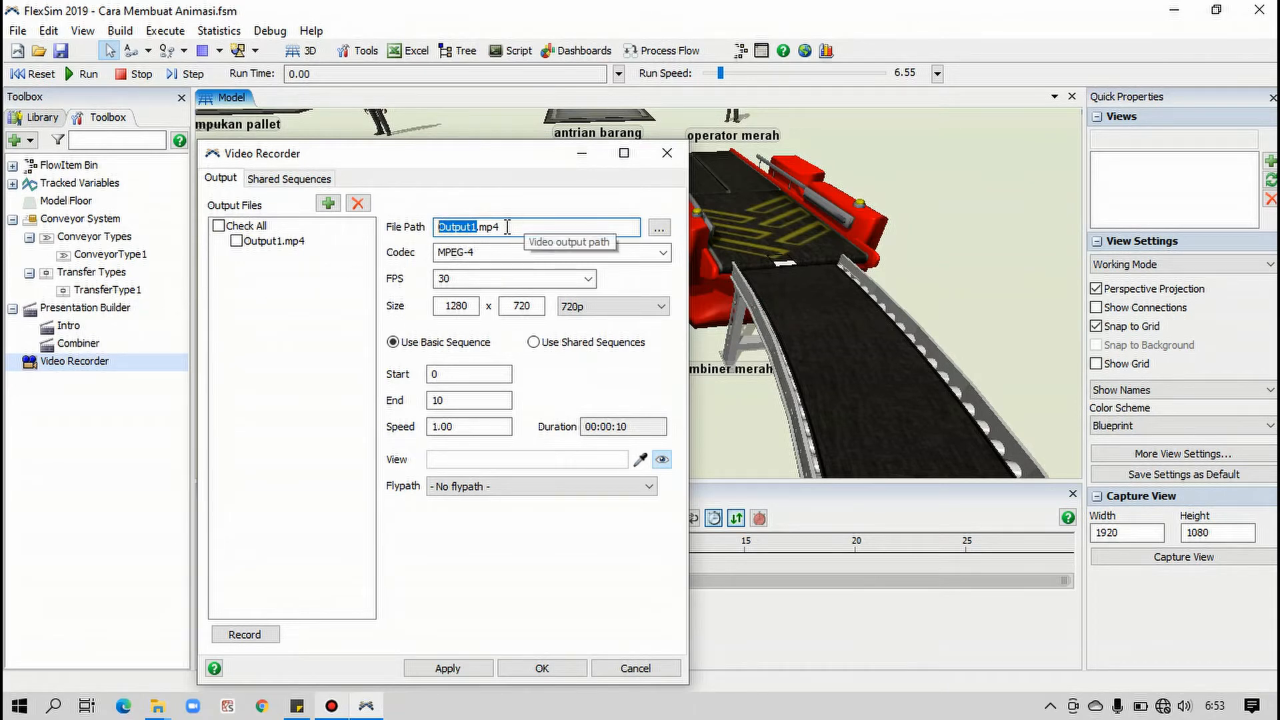
text(intro)
Keep the MPEG-4 codec and 30 FPS for the output, and set the video size to 480p
click(663, 252)
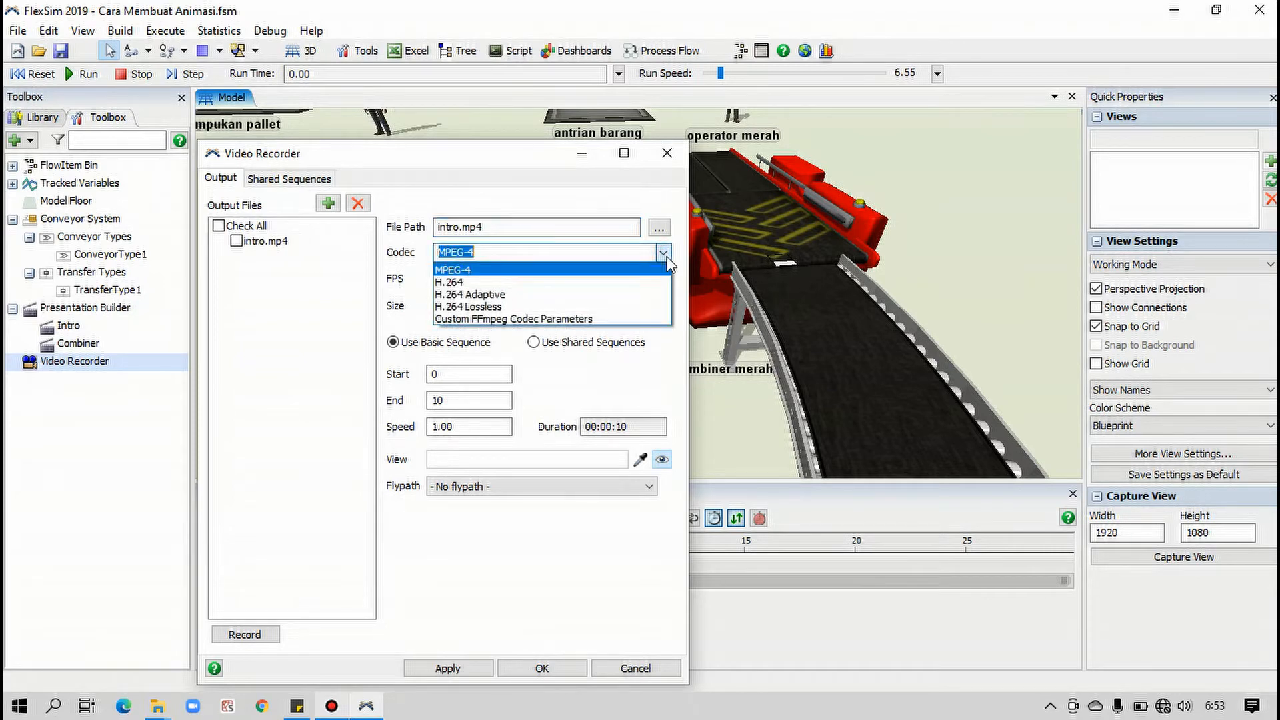
click(413, 253)
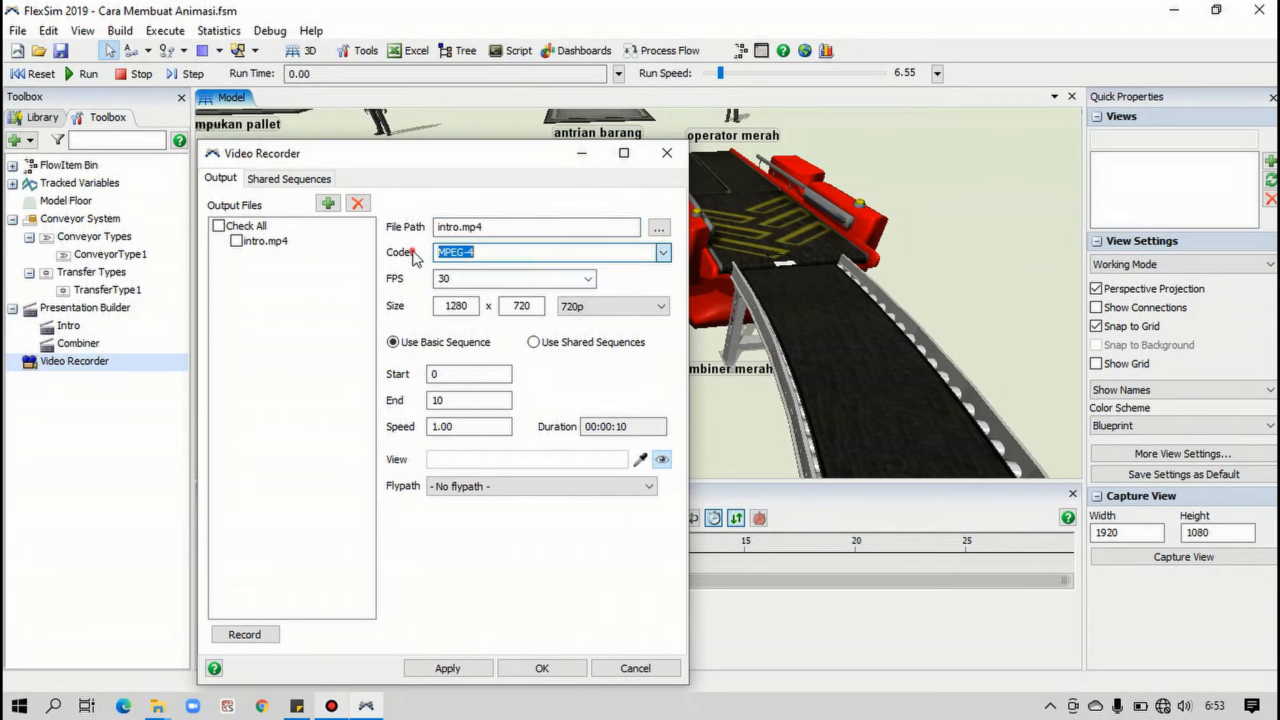
click(588, 279)
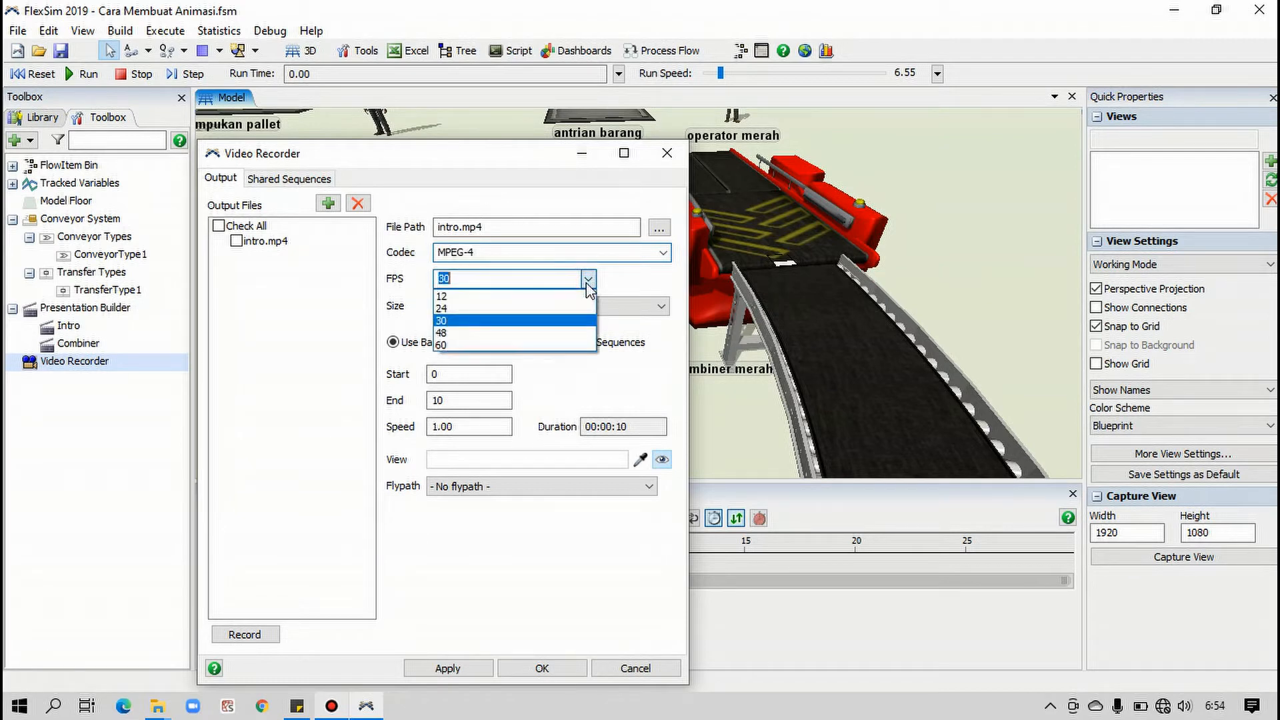
click(588, 279)
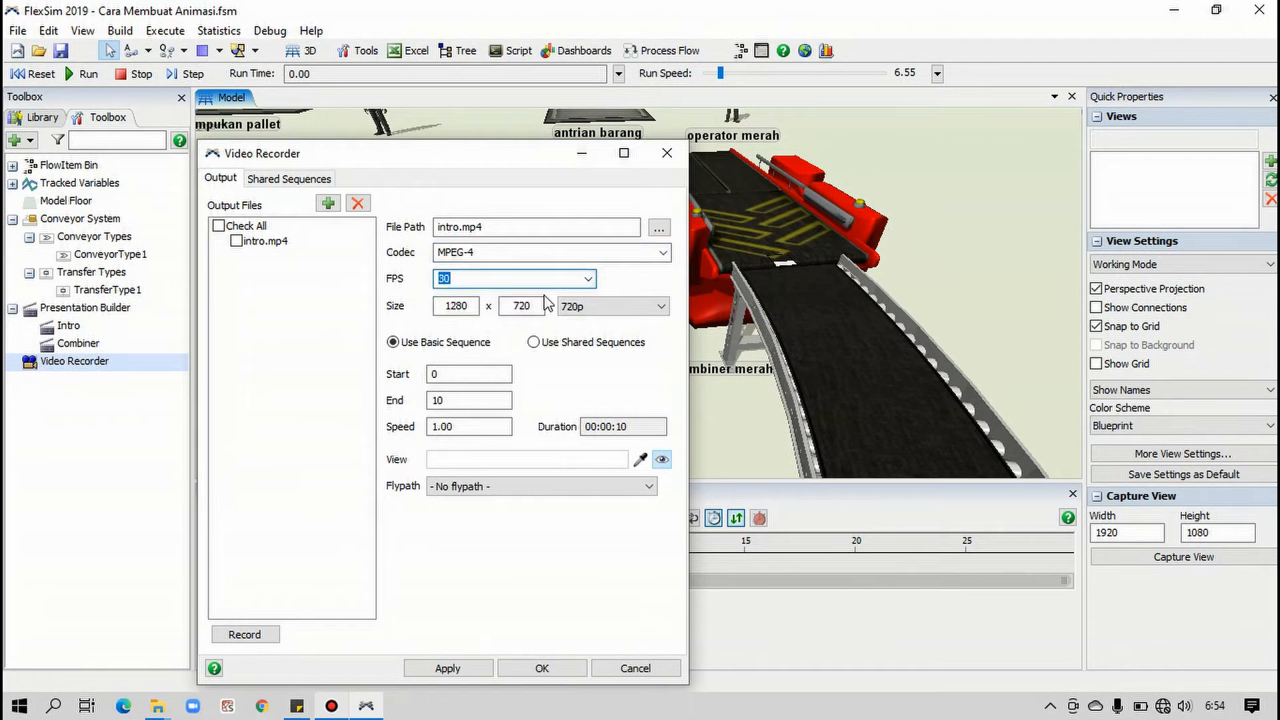
click(575, 309)
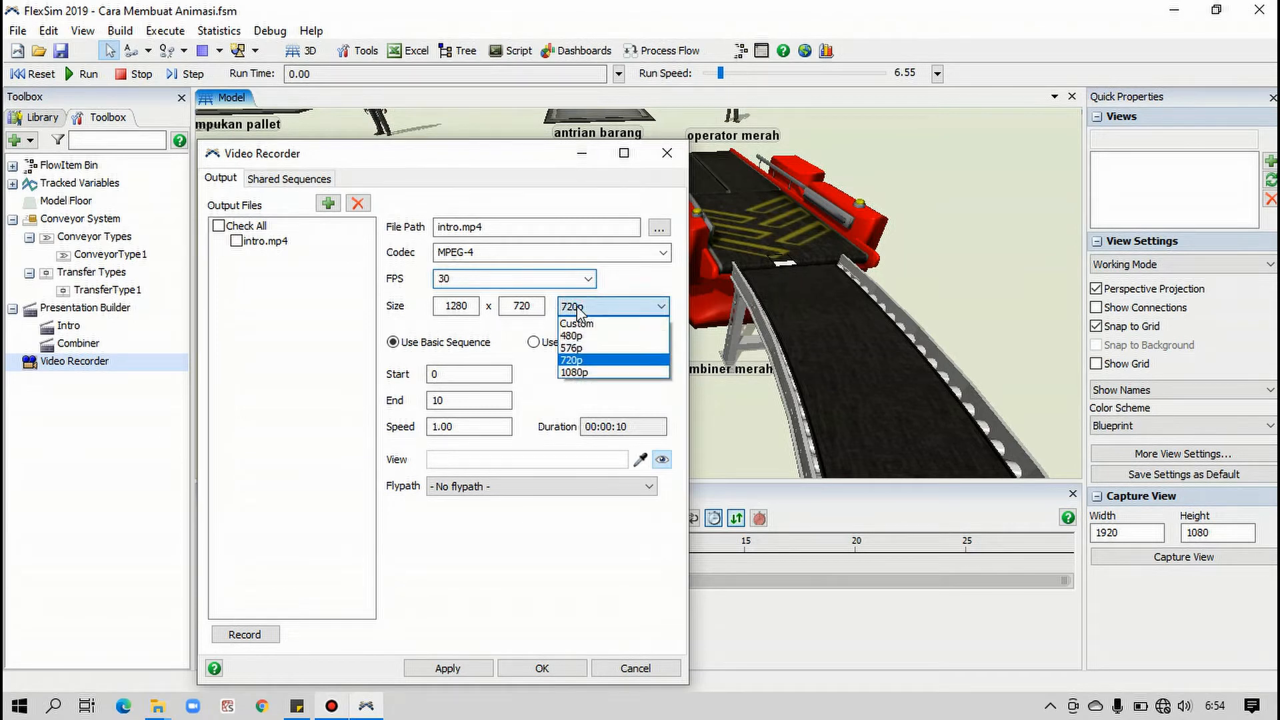
click(577, 310)
click(580, 310)
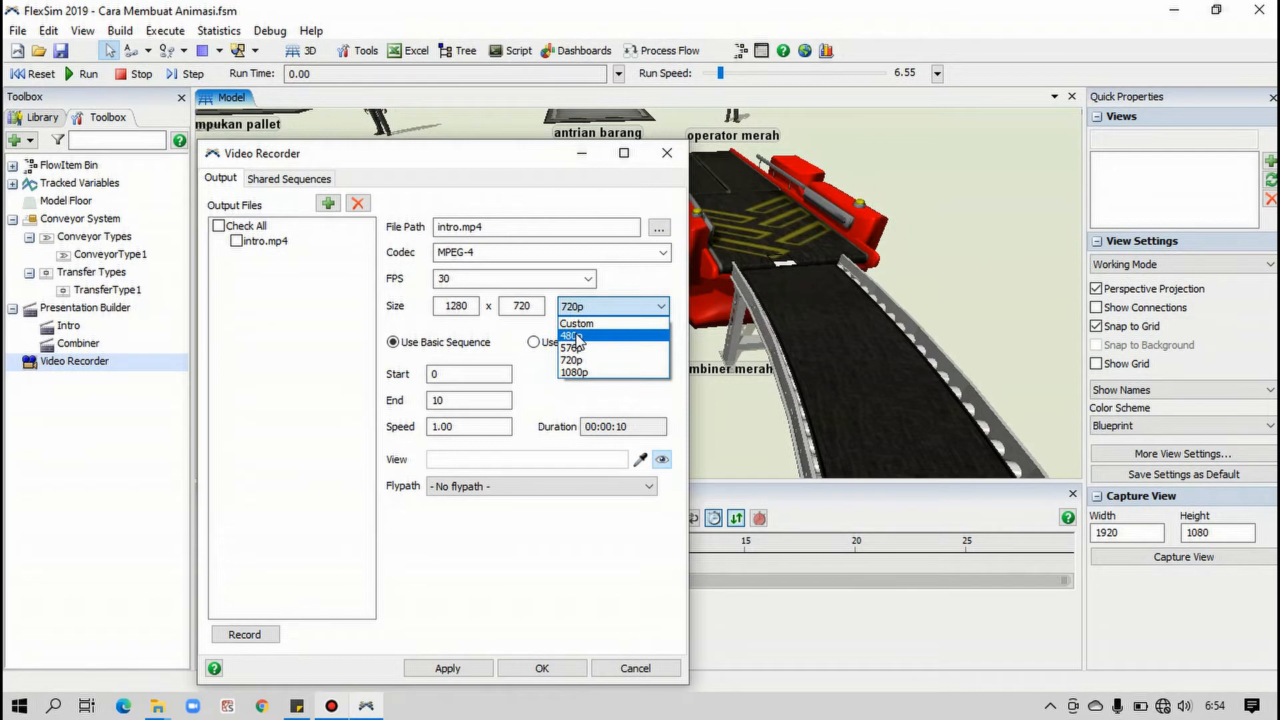
click(577, 337)
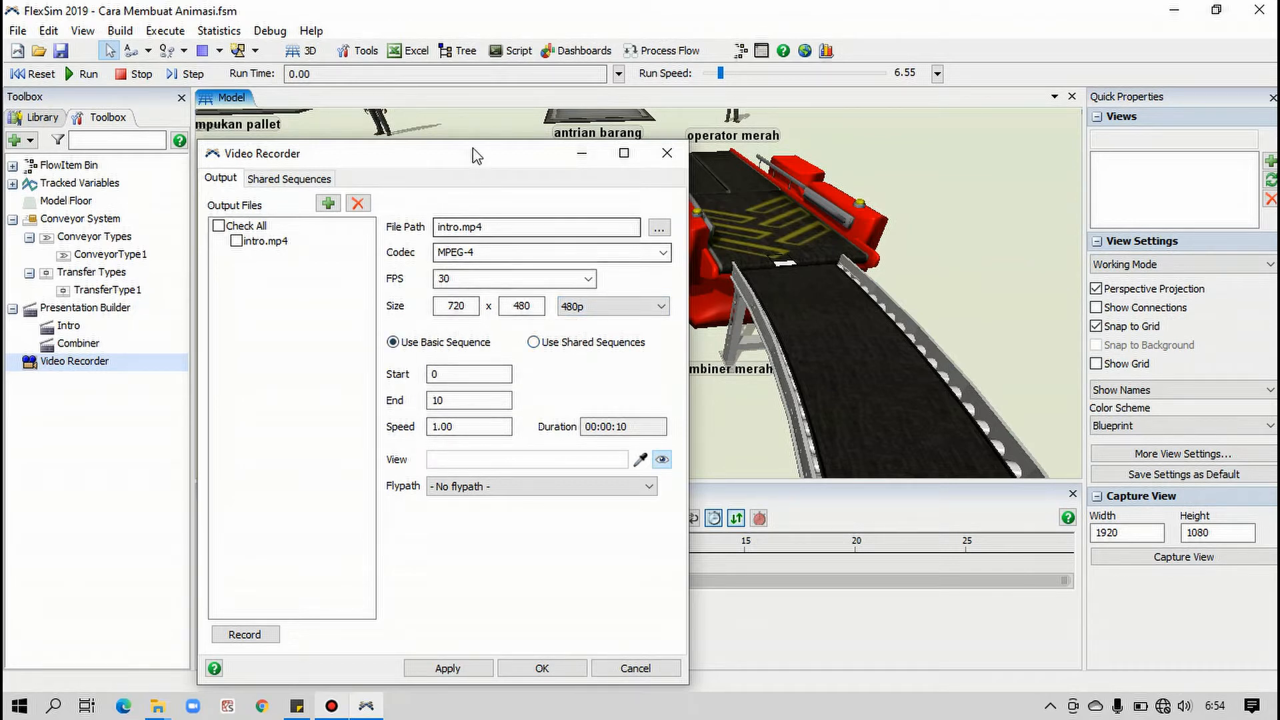
Show the Intro flypath's keyframe timeline alongside the Video Recorder settings, and set the recording's start time to 0
drag(469, 153, 943, 122)
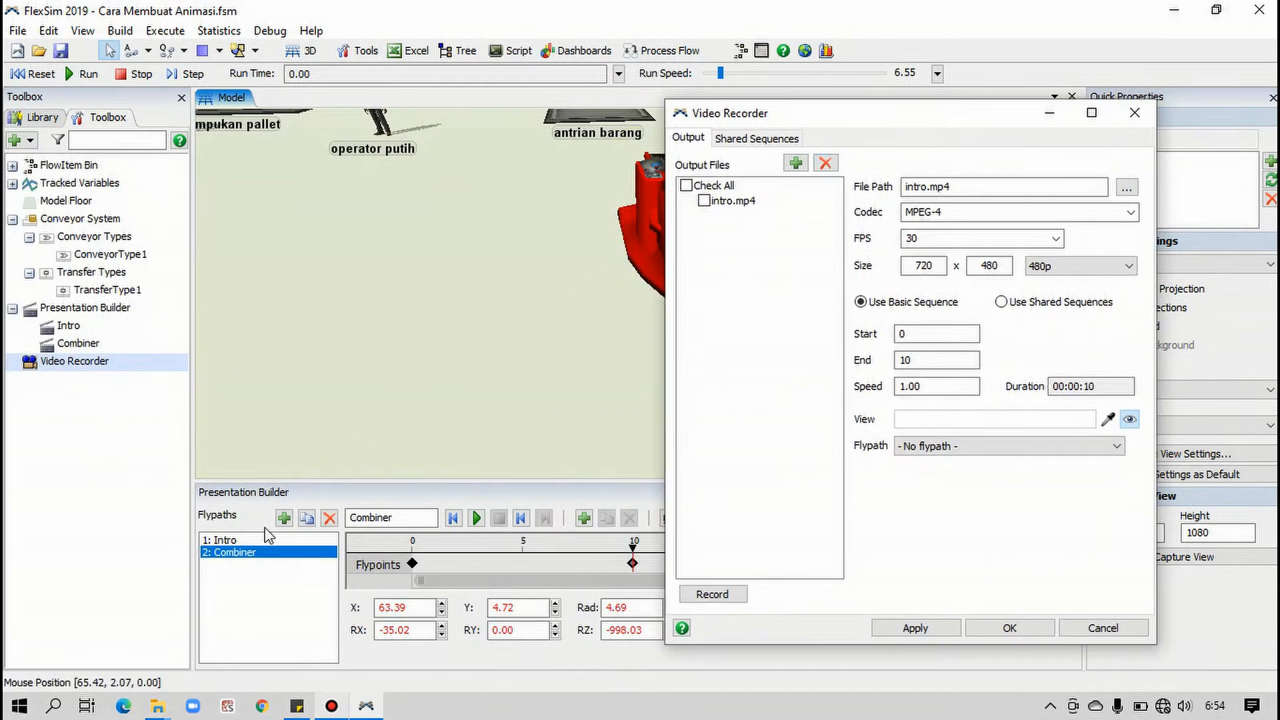
click(228, 542)
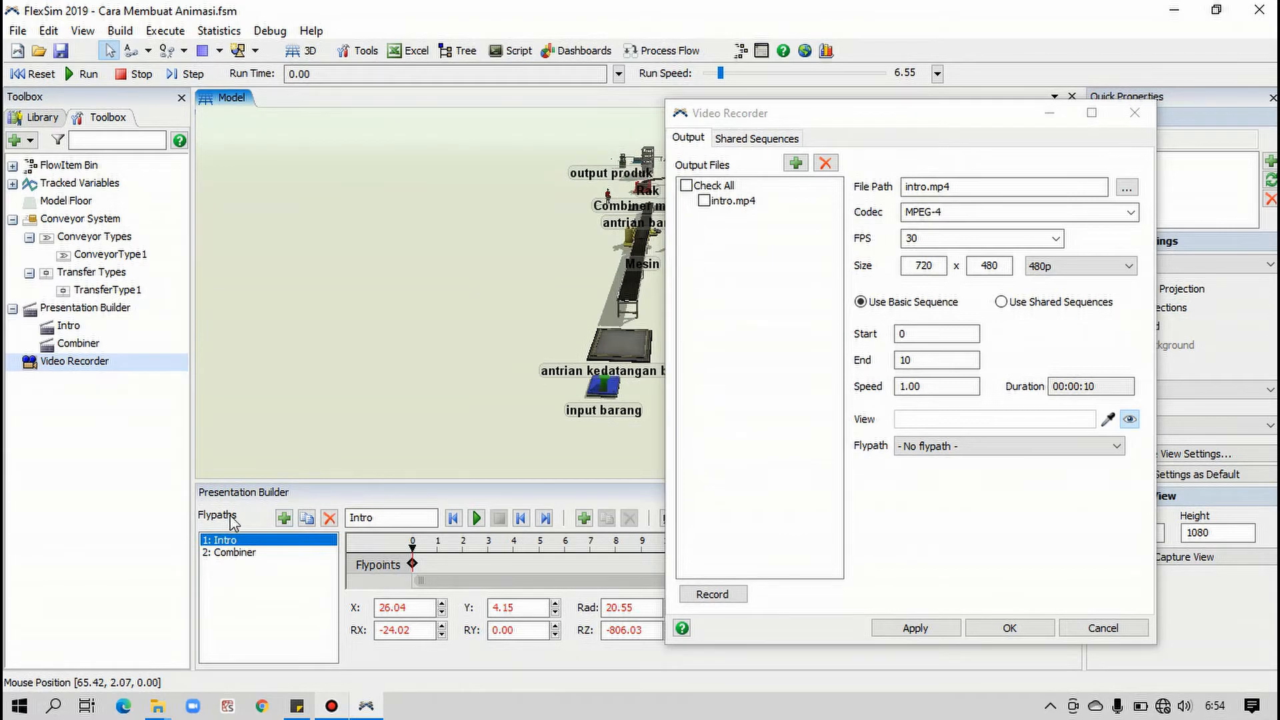
drag(882, 115, 363, 36)
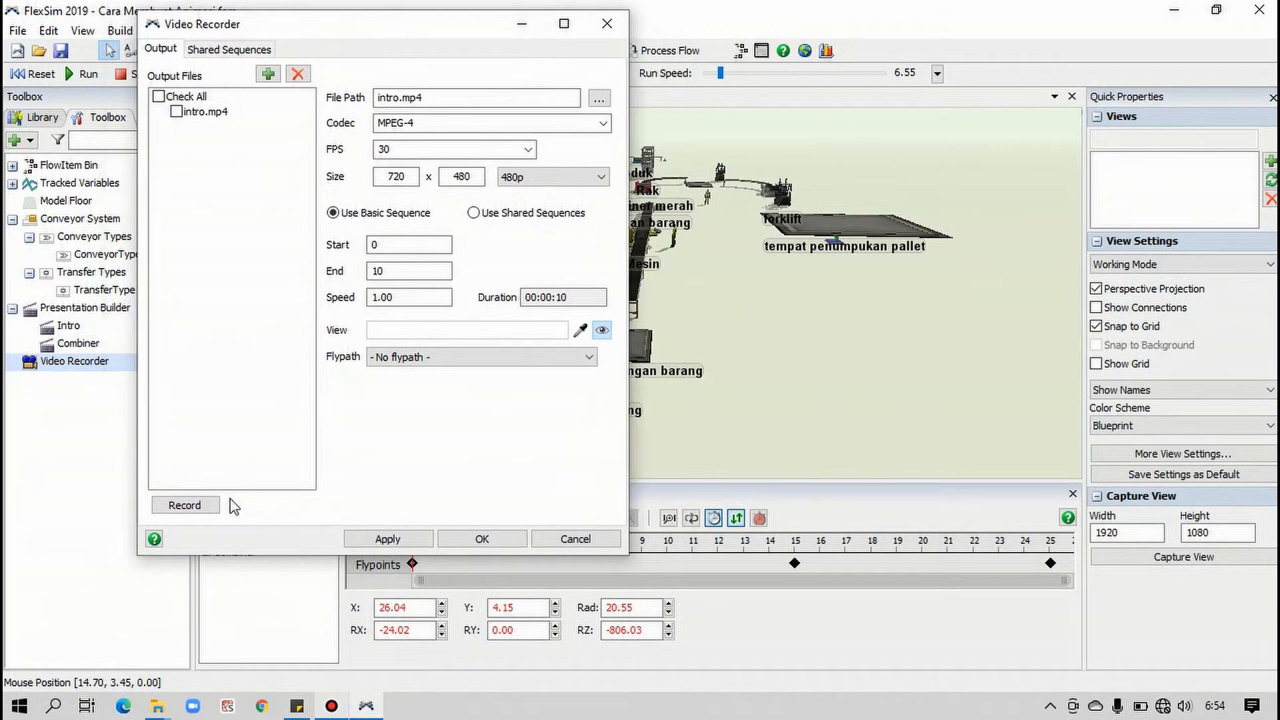
click(274, 545)
drag(308, 555, 327, 497)
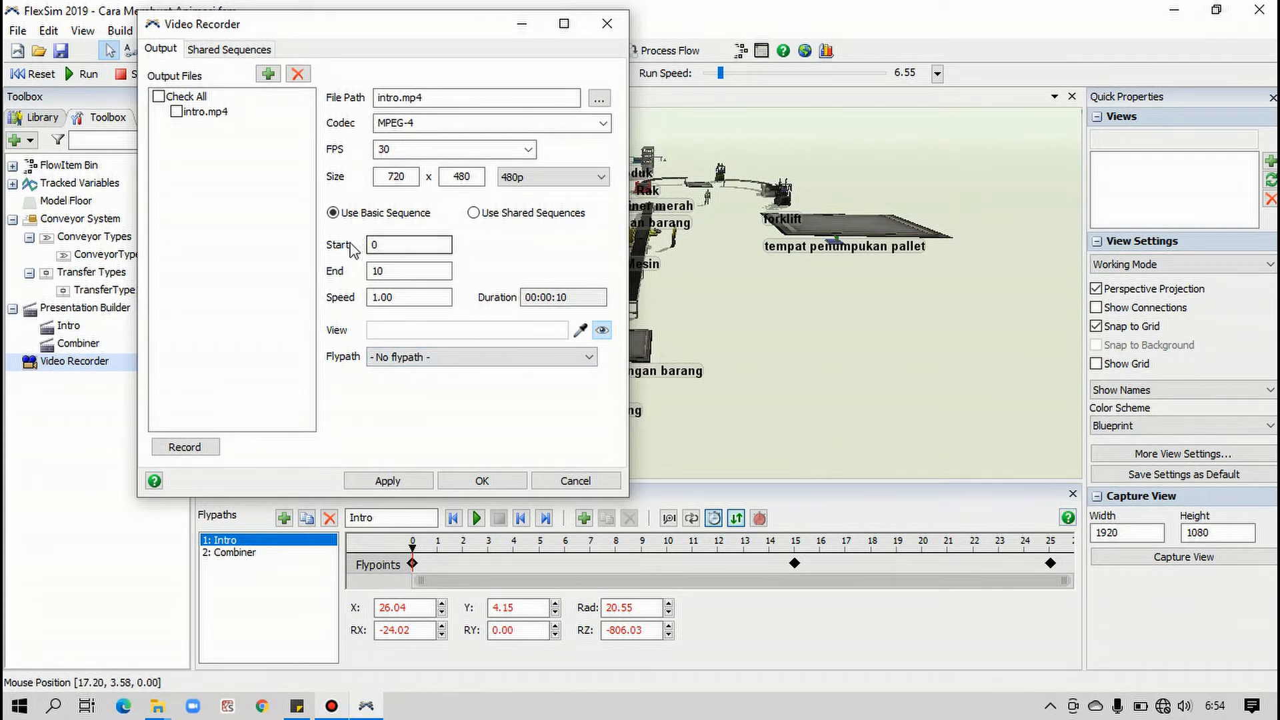
click(374, 244)
text(0)
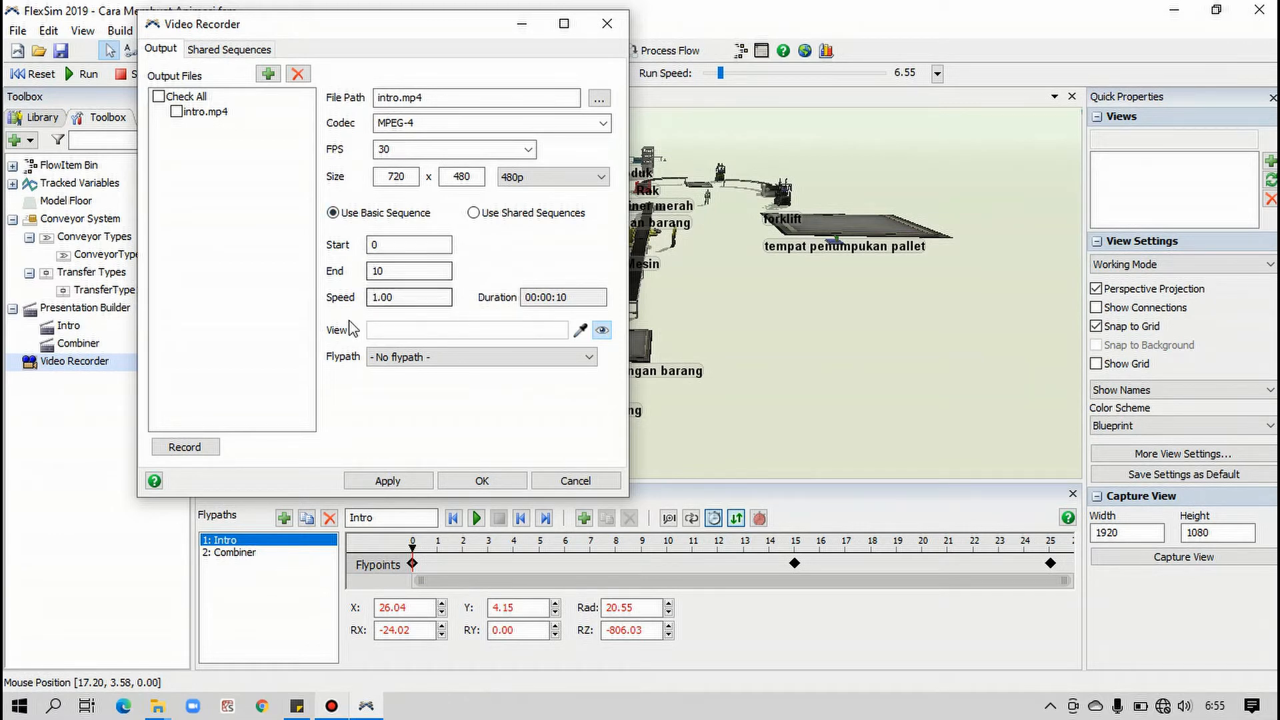
Pick the 3D model view as the recording source, choose Intro as its flypath, and accept the Video Recorder settings
click(579, 332)
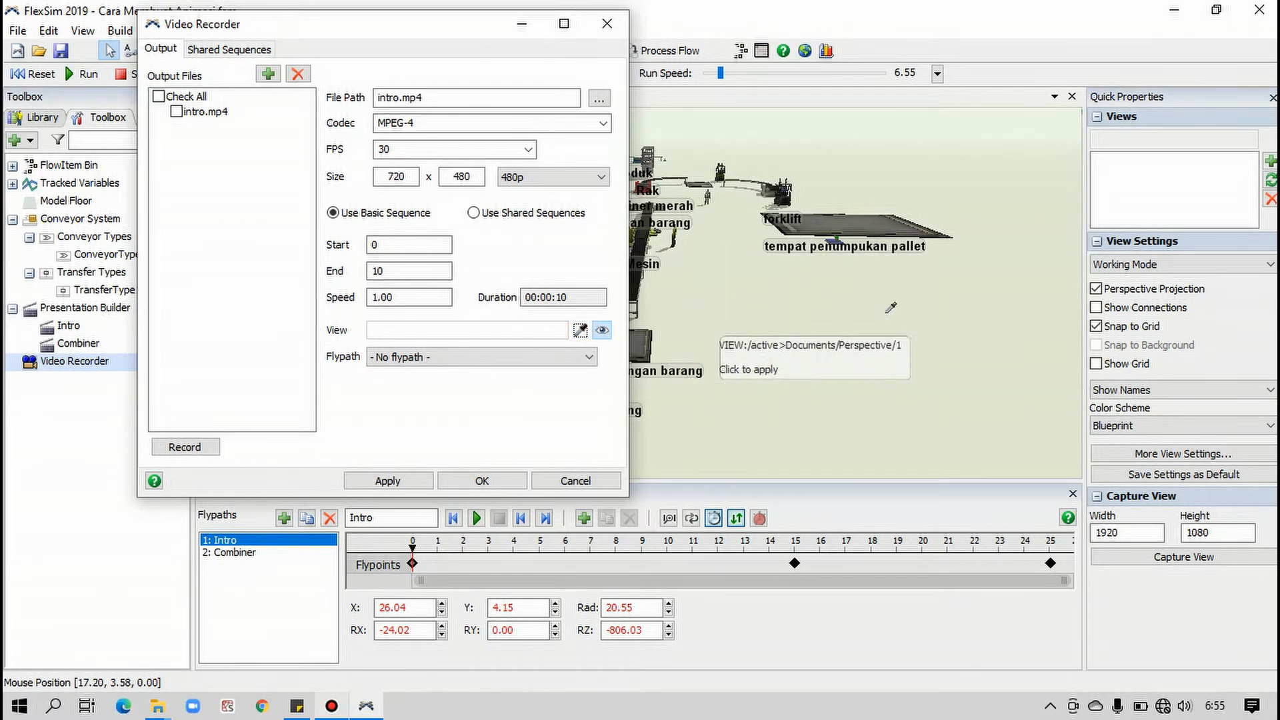
click(813, 286)
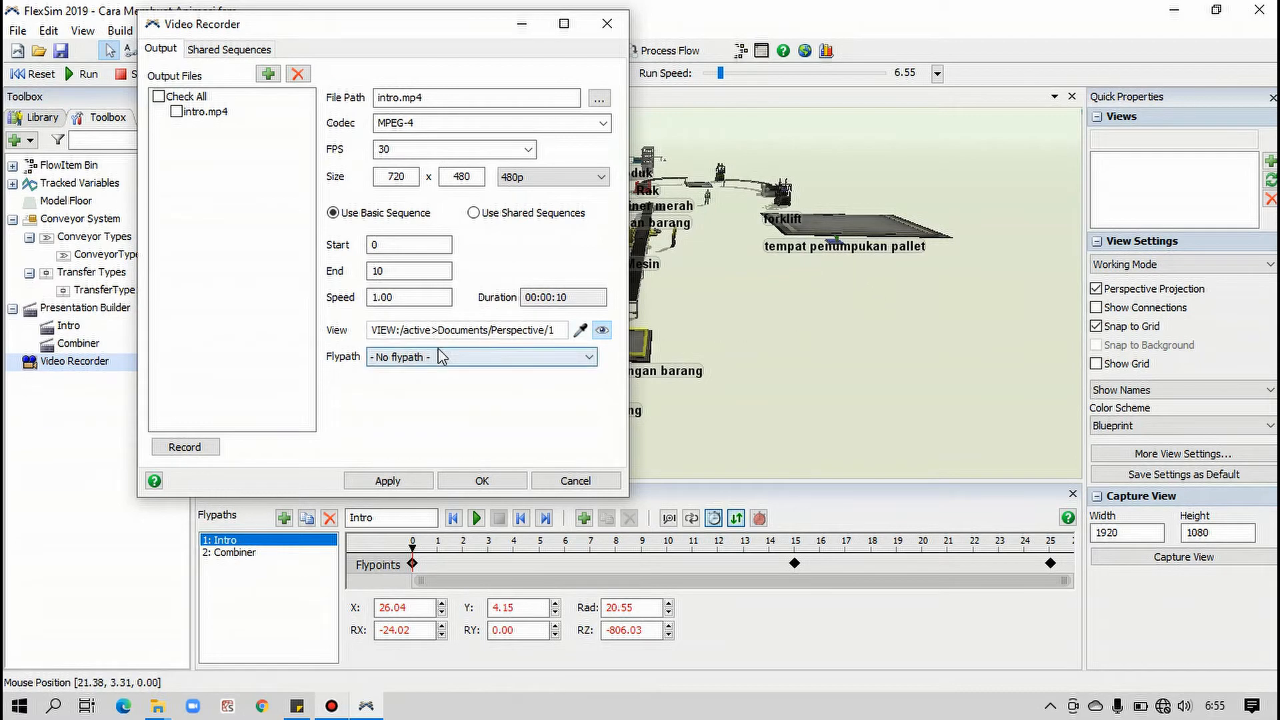
click(418, 360)
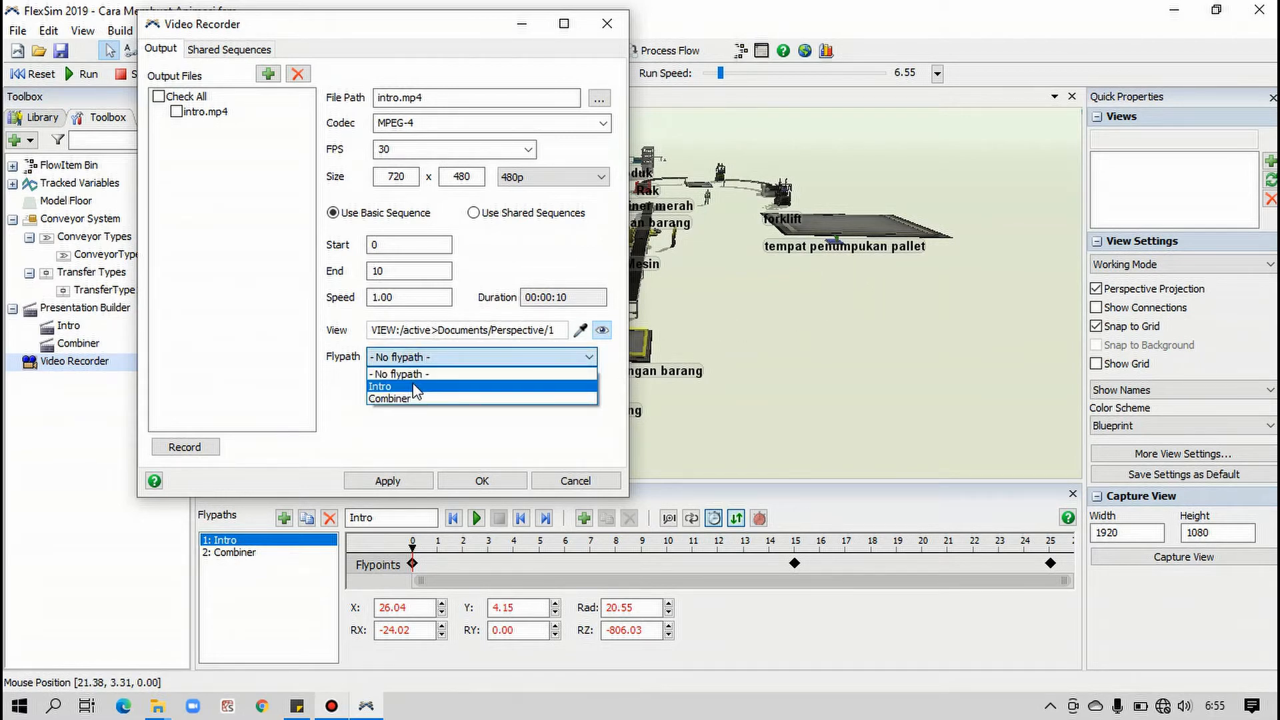
click(414, 386)
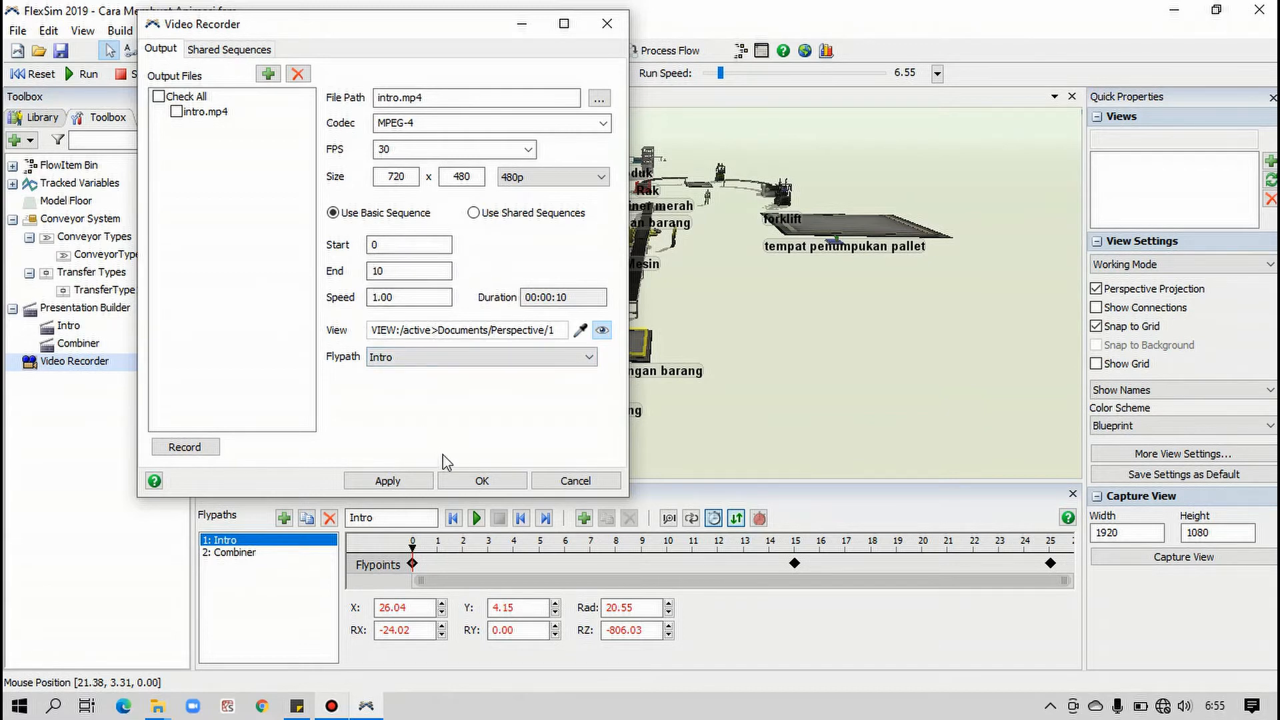
click(480, 482)
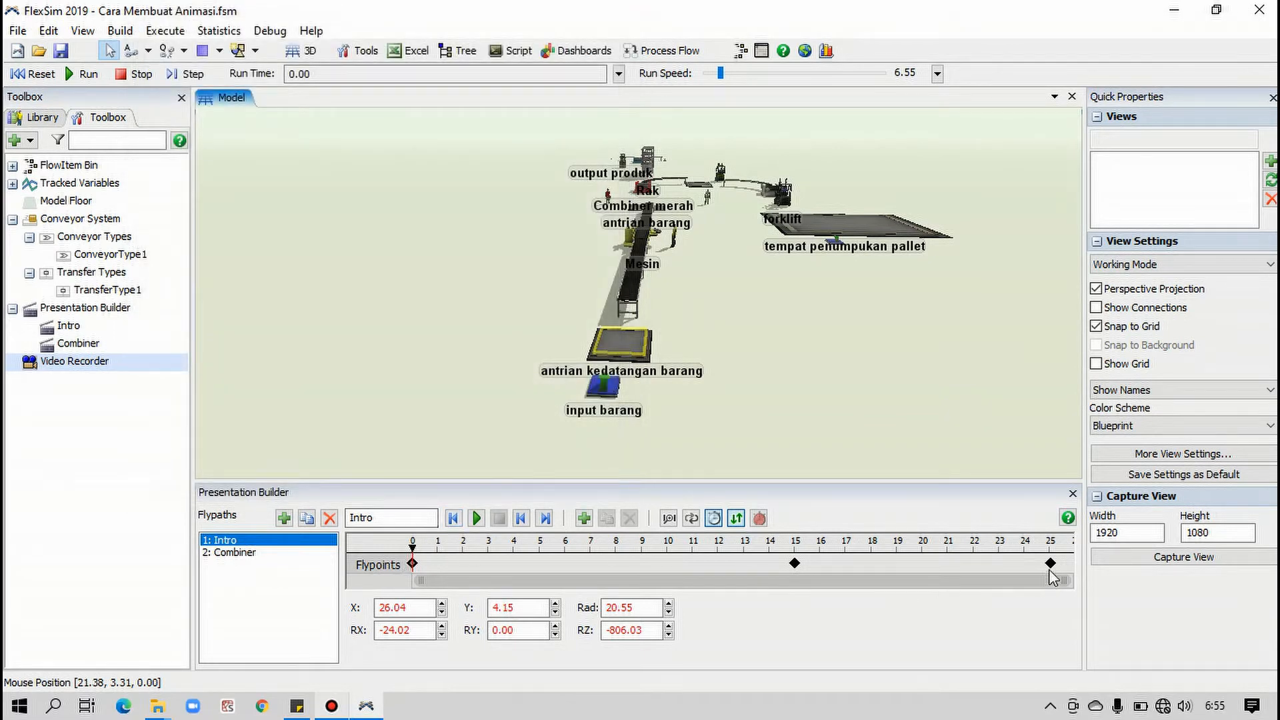
Reset and run the simulation, watch the goods move along the conveyor line from above, and reset the model
click(814, 343)
scroll(765, 330, up, 4)
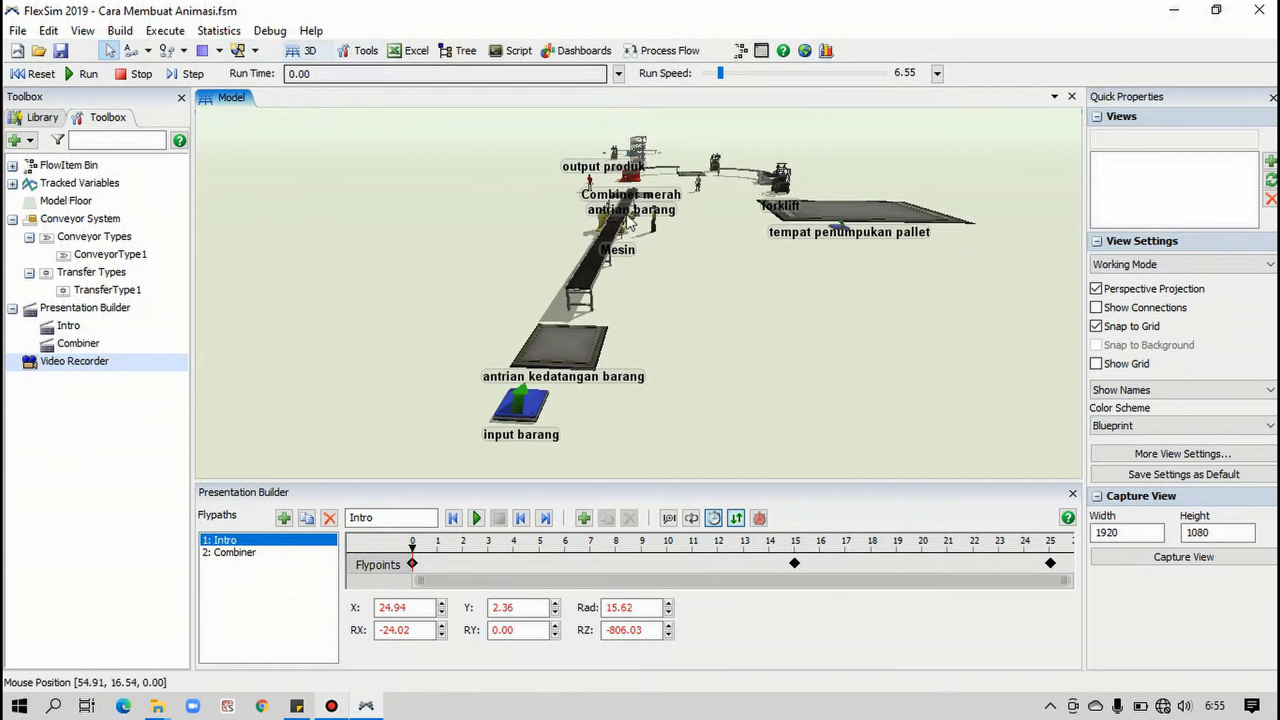
drag(659, 294, 668, 299)
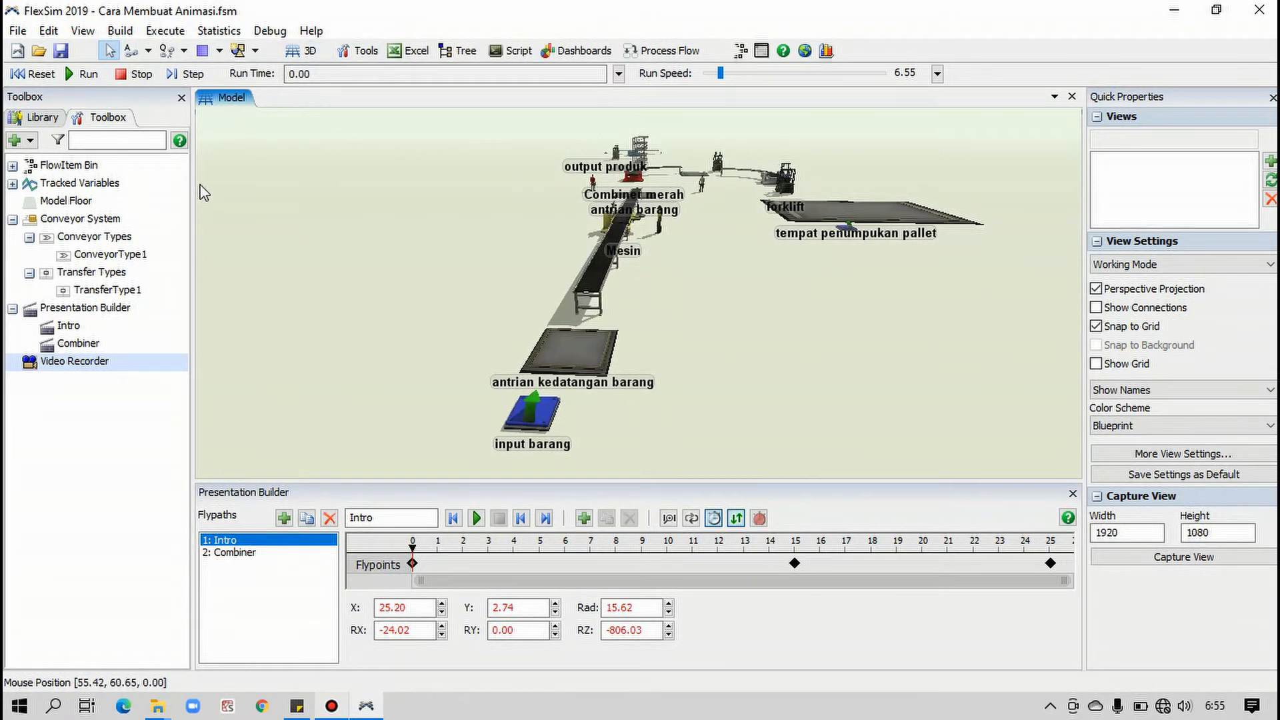
click(47, 80)
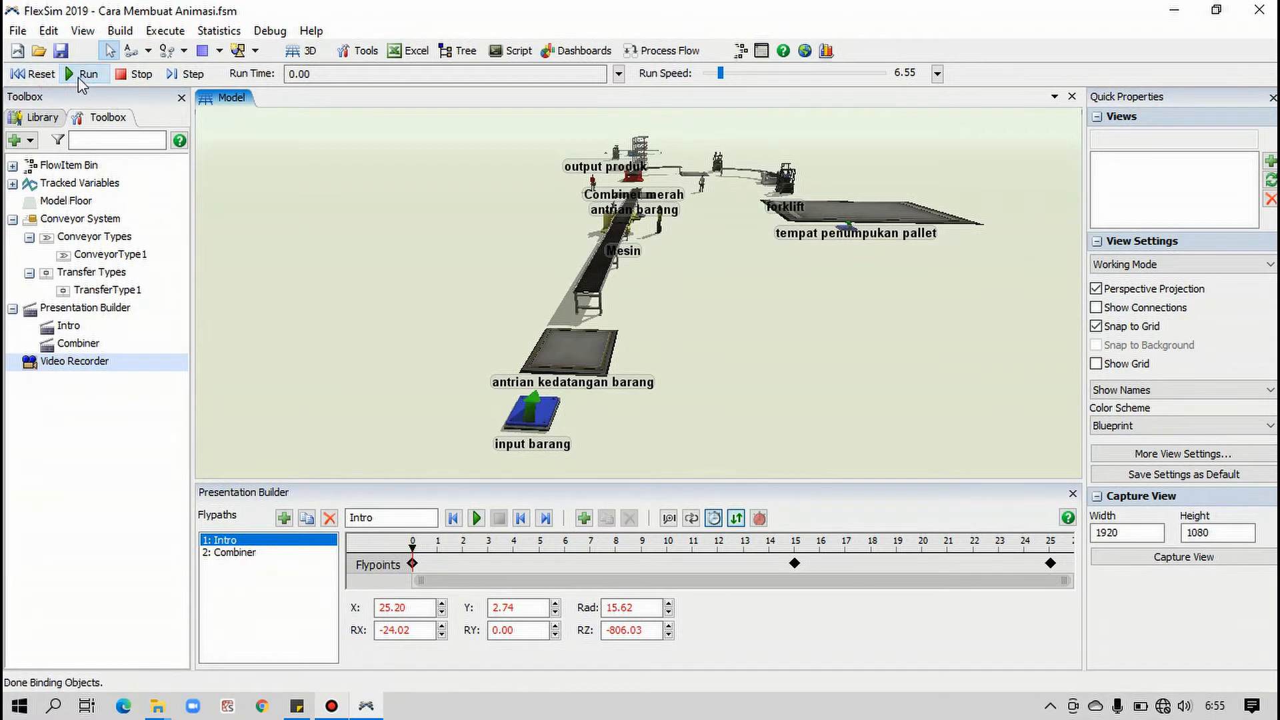
click(78, 78)
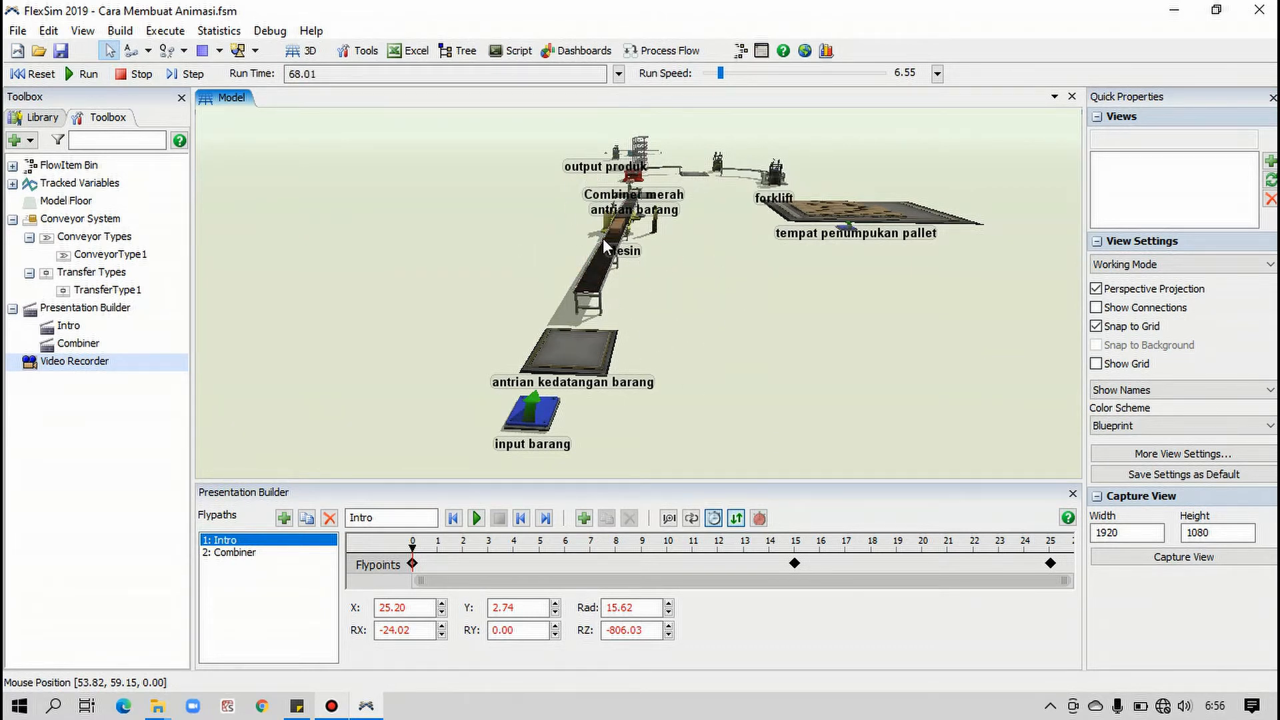
mouse_move(673, 266)
right_down()
mouse_move(674, 314)
mouse_move(706, 249)
mouse_move(667, 283)
right_up()
drag(662, 274, 654, 278)
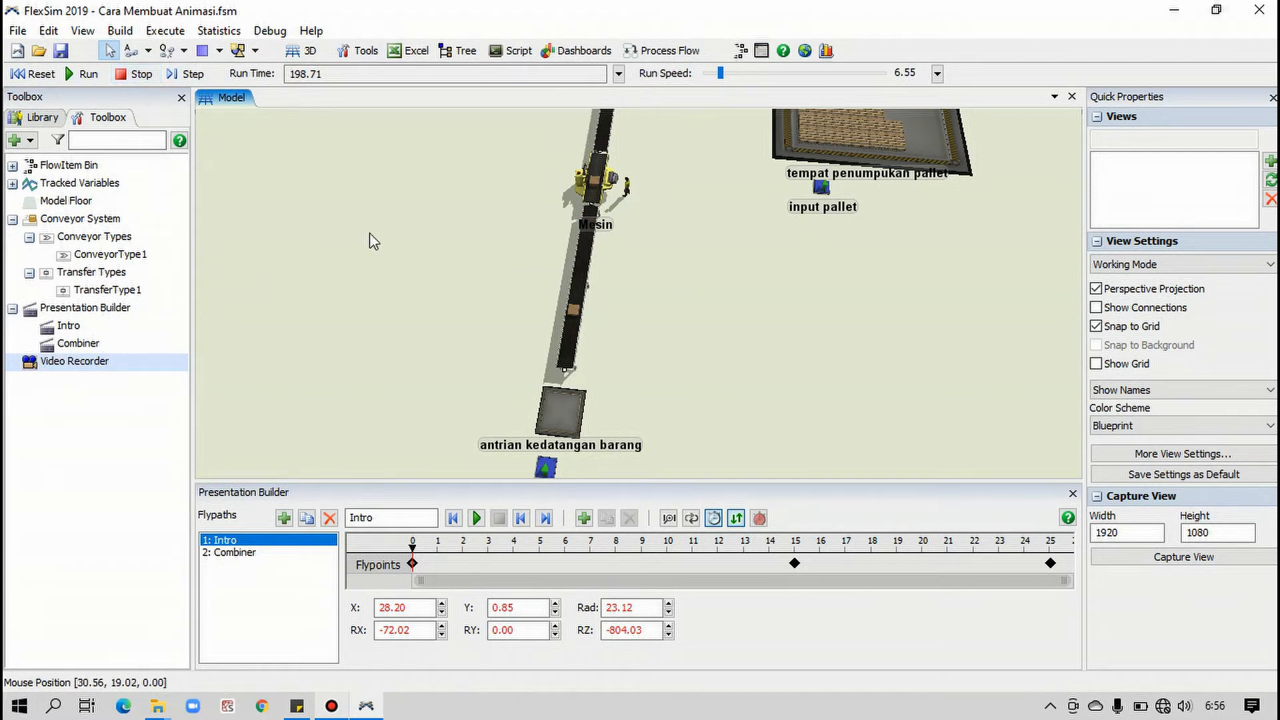
click(32, 73)
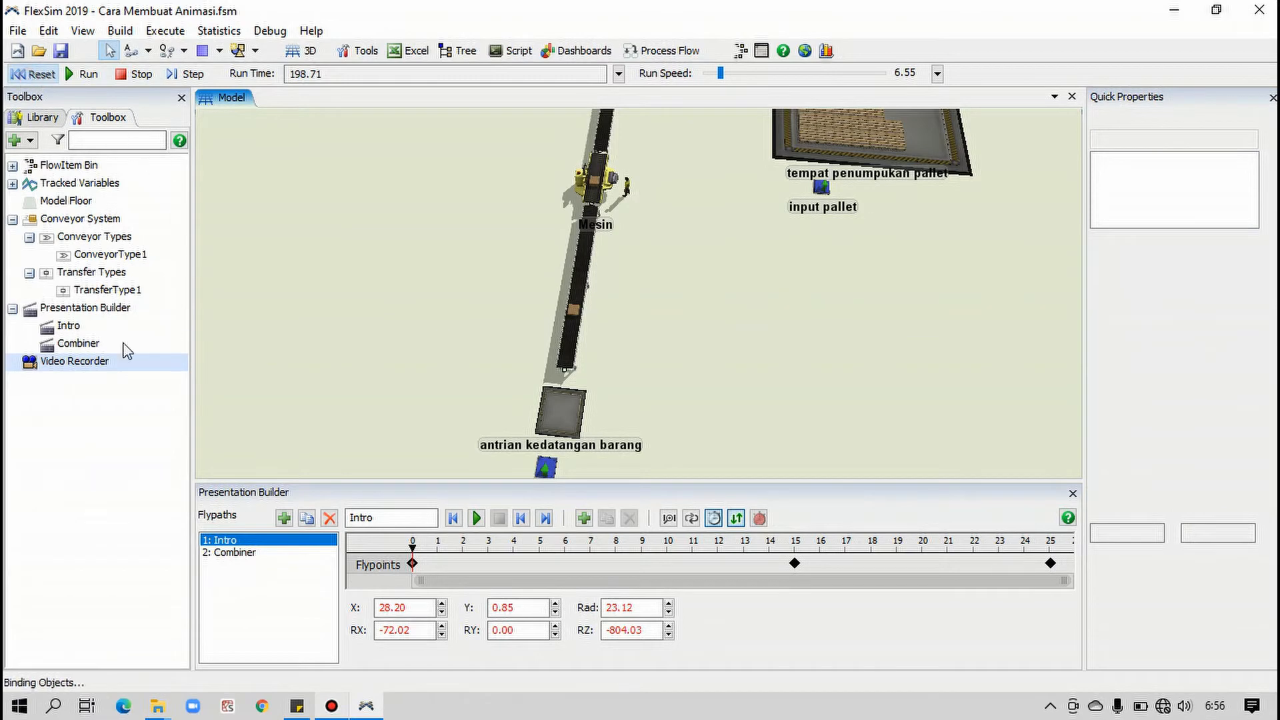
Reopen the Video Recorder and set the intro.mp4 recording's start time to 130 and end time to 155
double_click(78, 363)
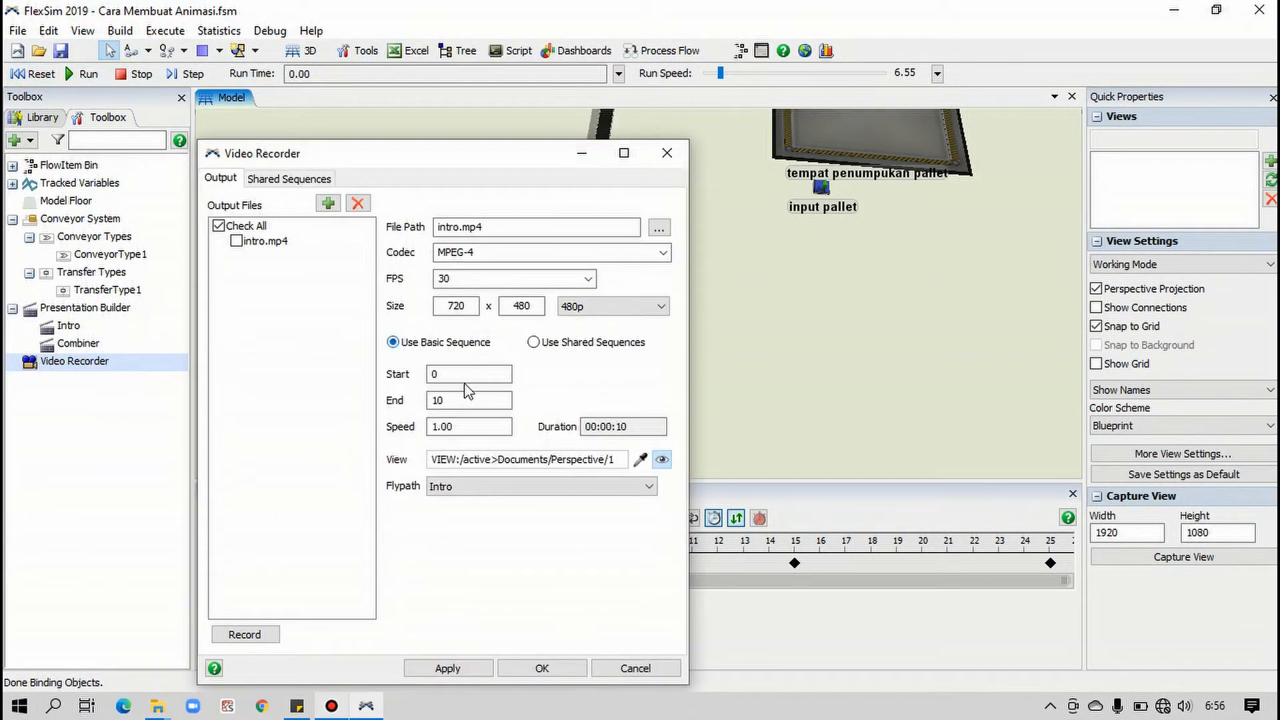
drag(458, 374, 386, 368)
text(13)
double_click(428, 403)
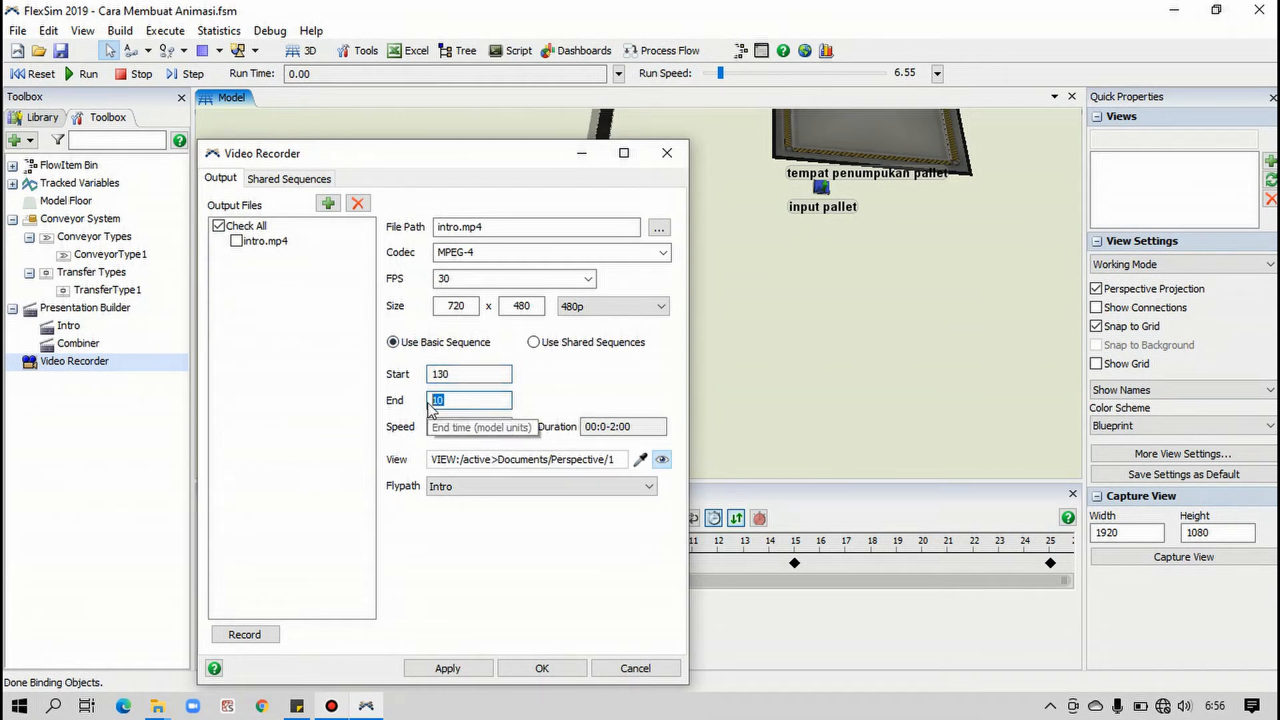
text(1)
click(483, 374)
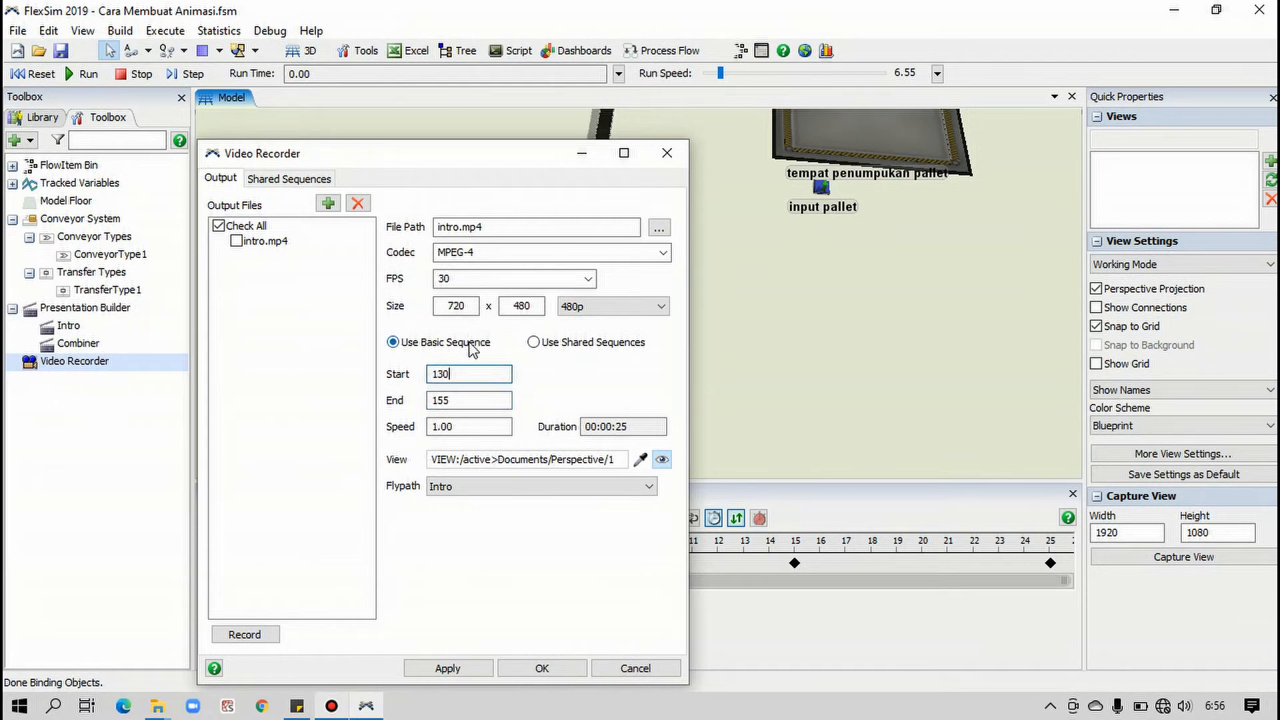
Set the intro.mp4 recording's playback speed to 1.5
double_click(459, 426)
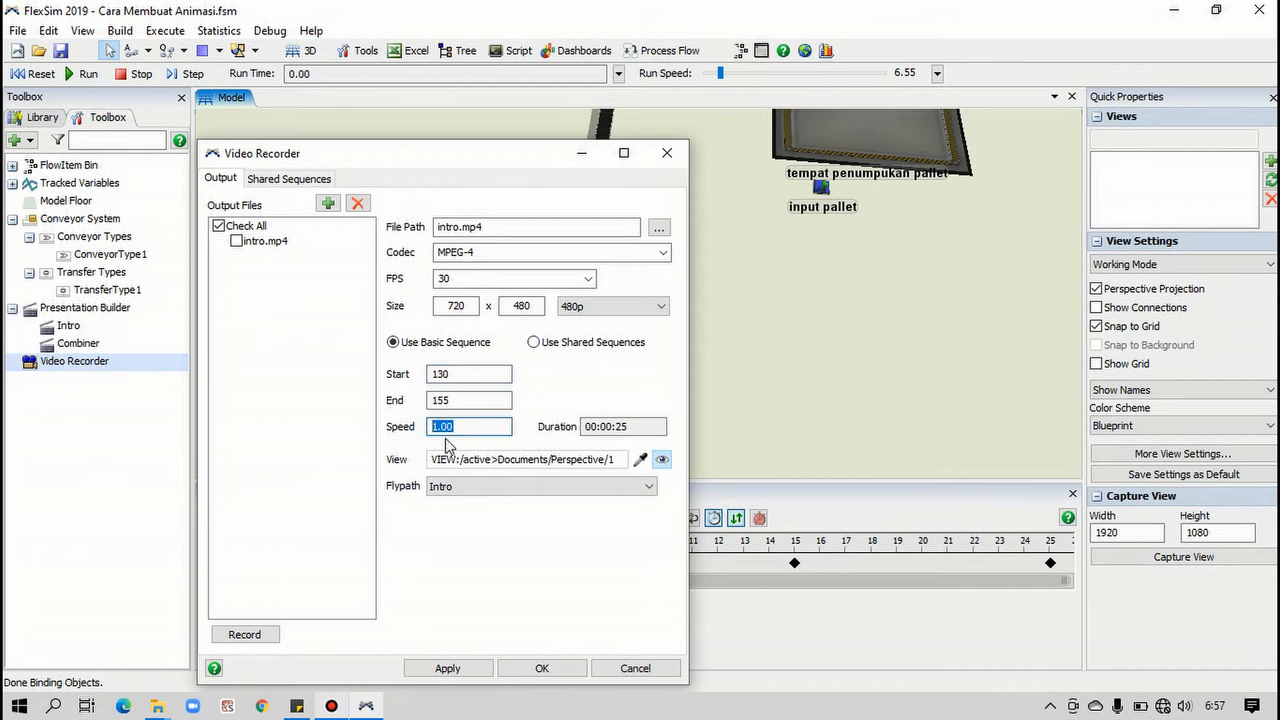
text(1.)
click(486, 402)
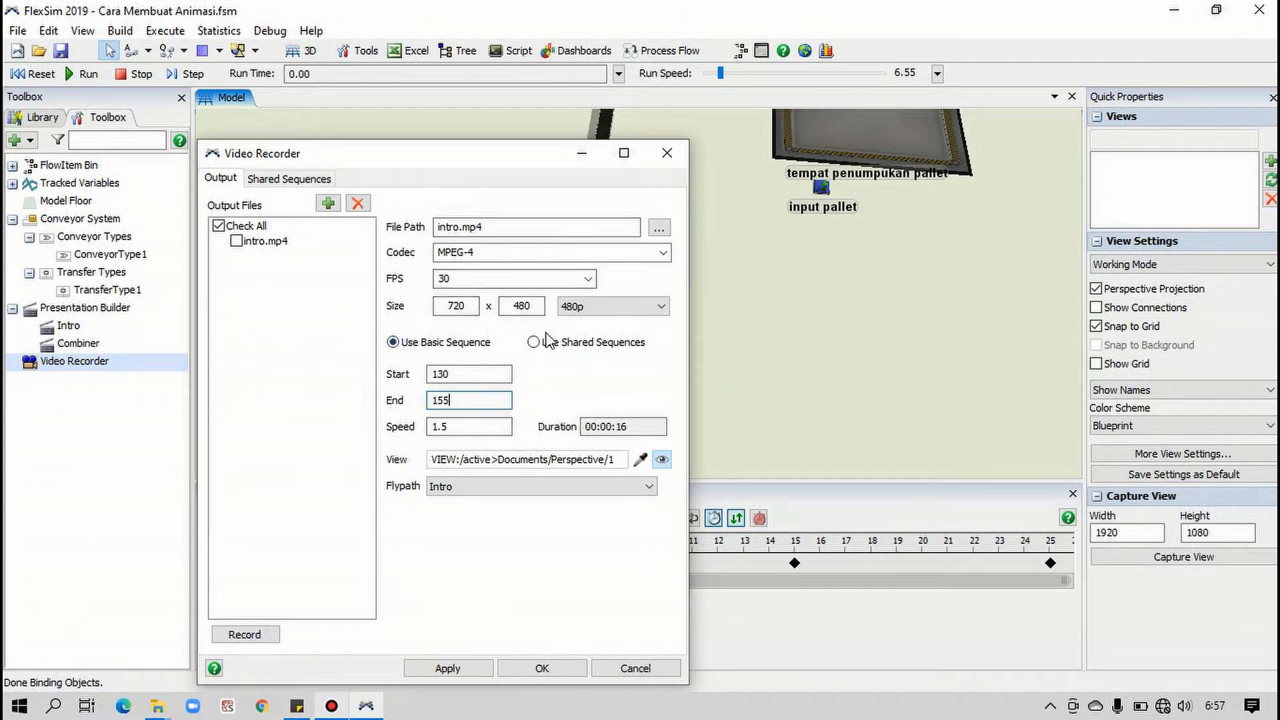
Check intro.mp4 as the output file and record it to video
click(240, 635)
click(237, 242)
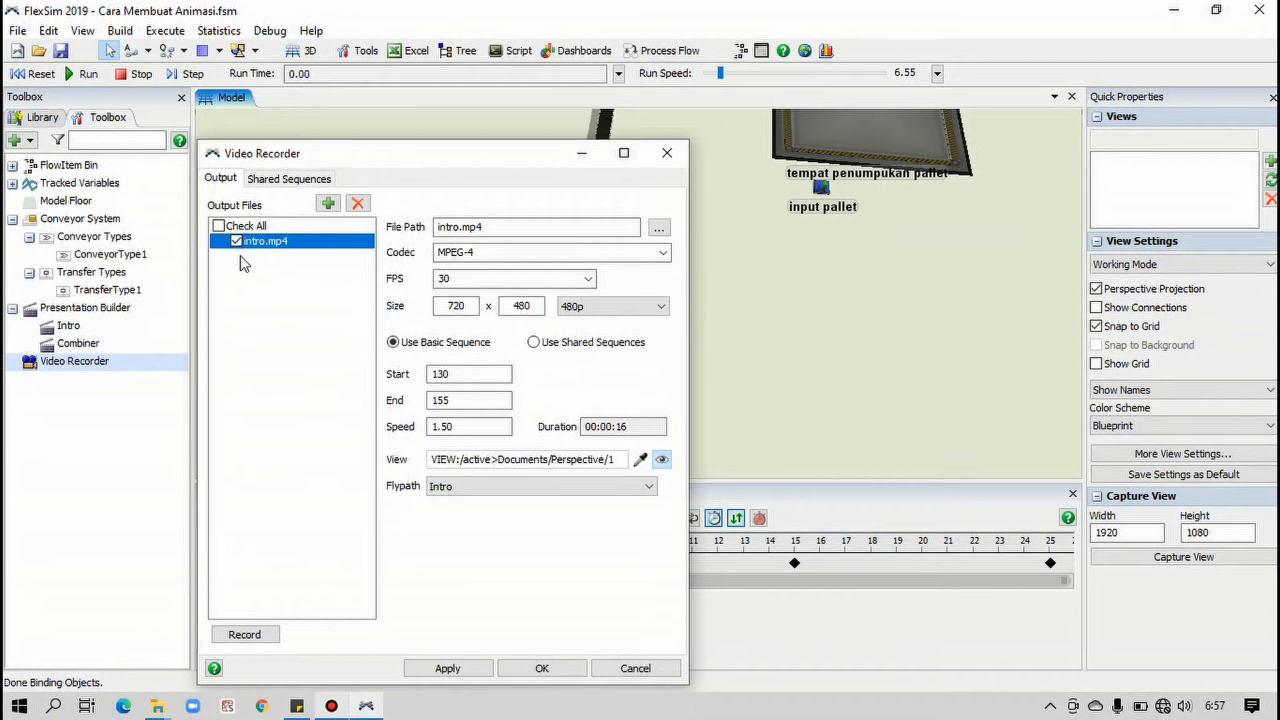
click(264, 632)
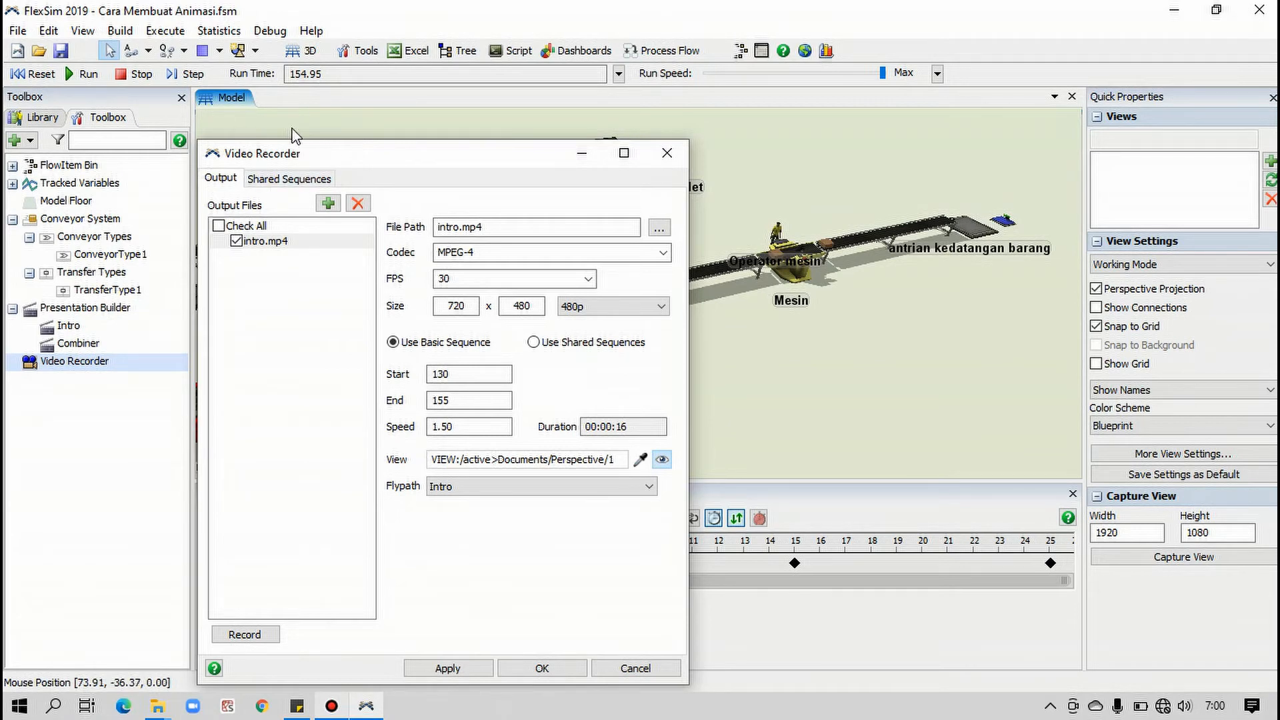
Switch to the Create Animation Tutorial folder, play the recorded intro video in VLC media player, and close the player
mouse_move(157, 706)
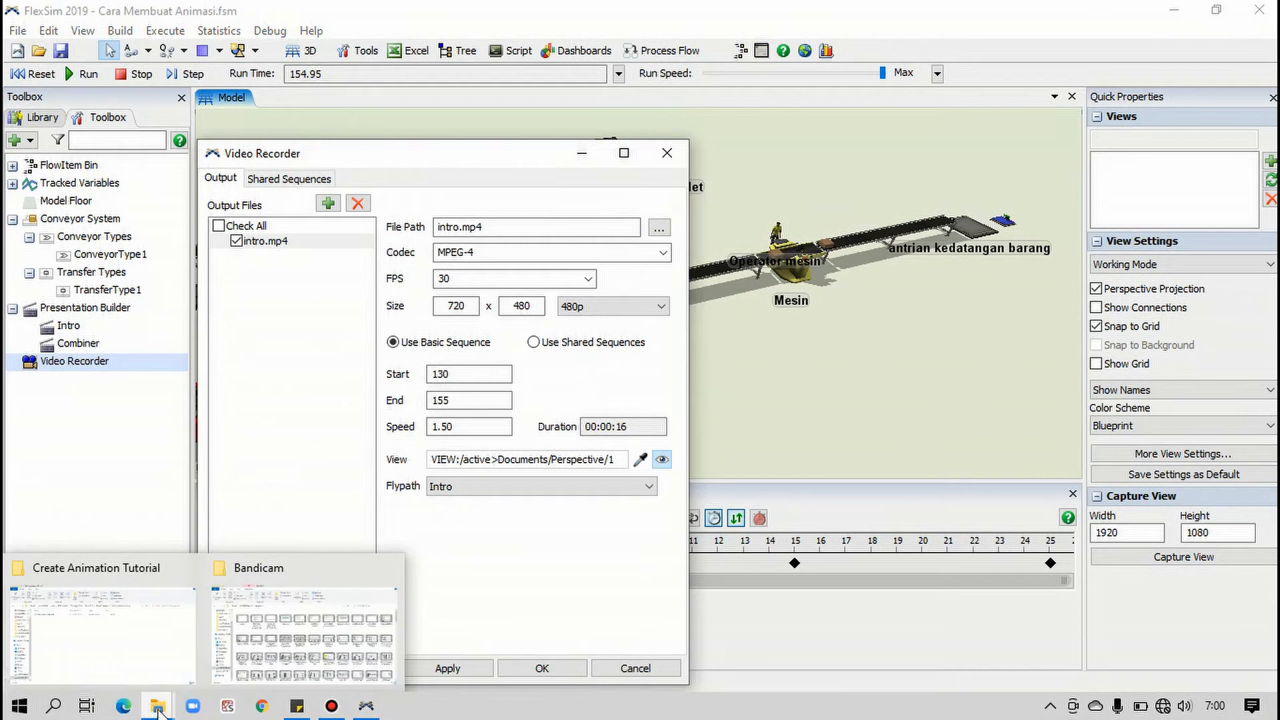
click(153, 630)
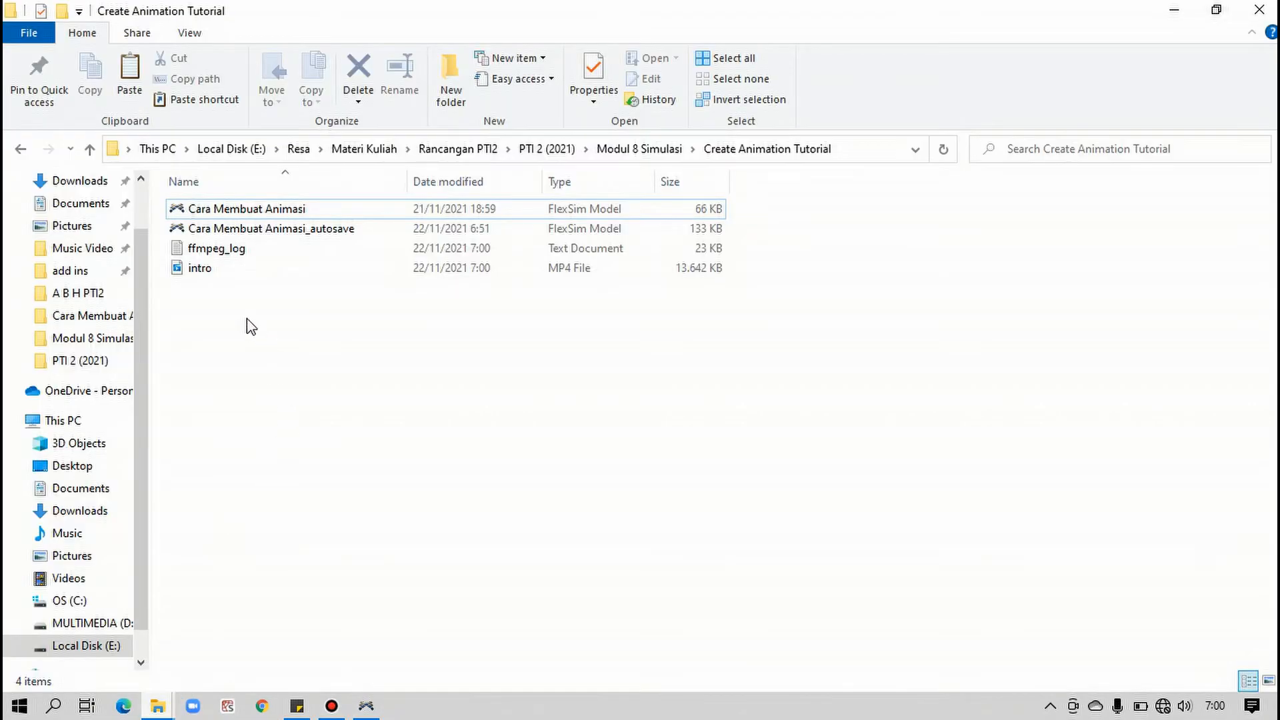
click(201, 267)
right_click(208, 266)
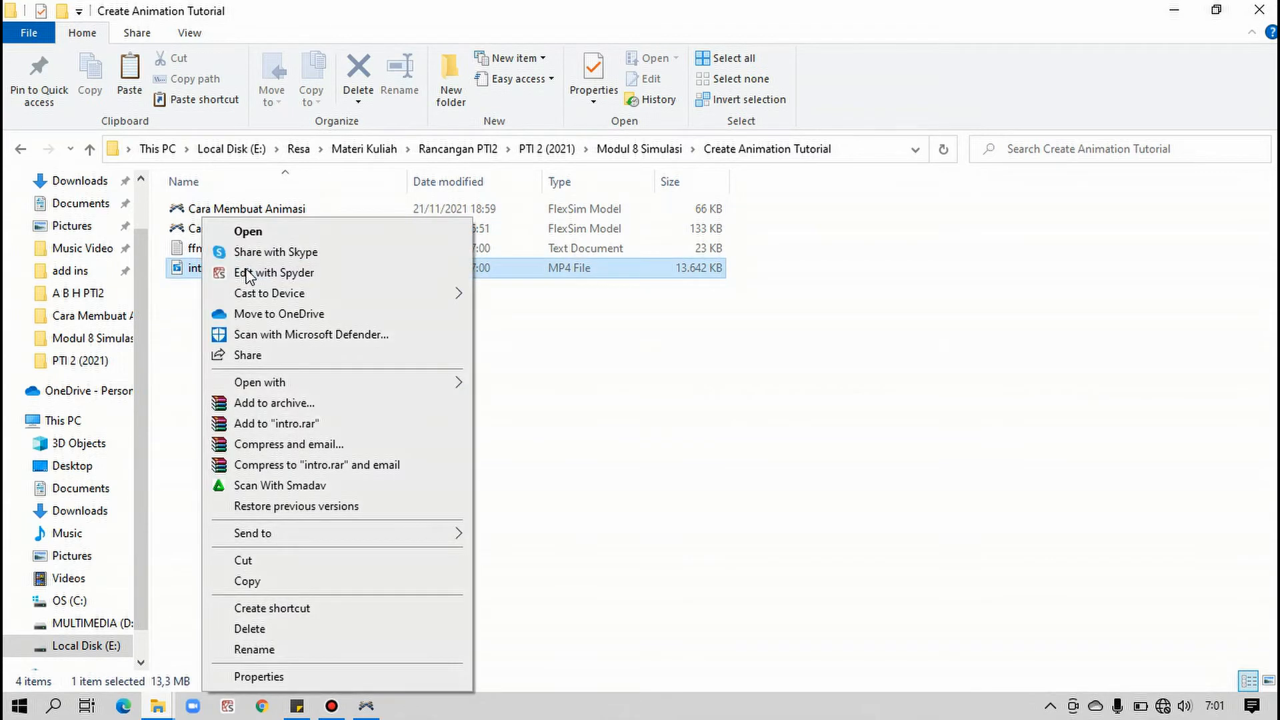
mouse_move(465, 385)
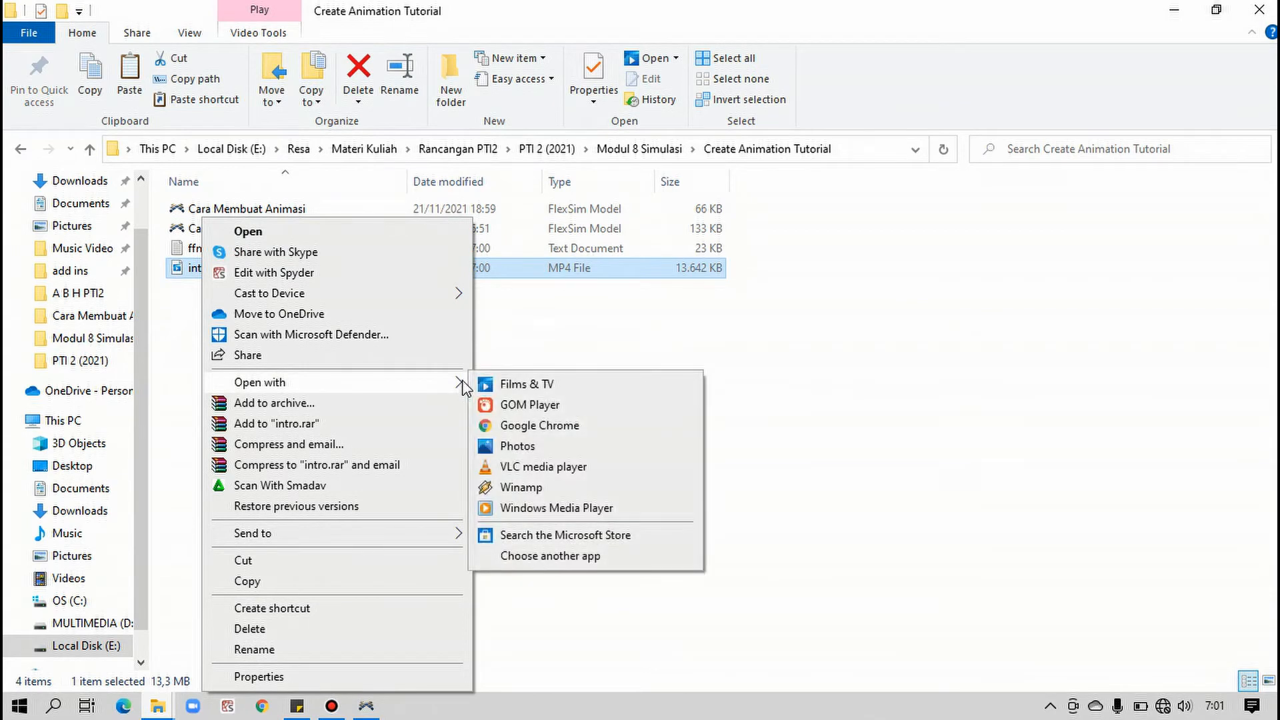
click(521, 469)
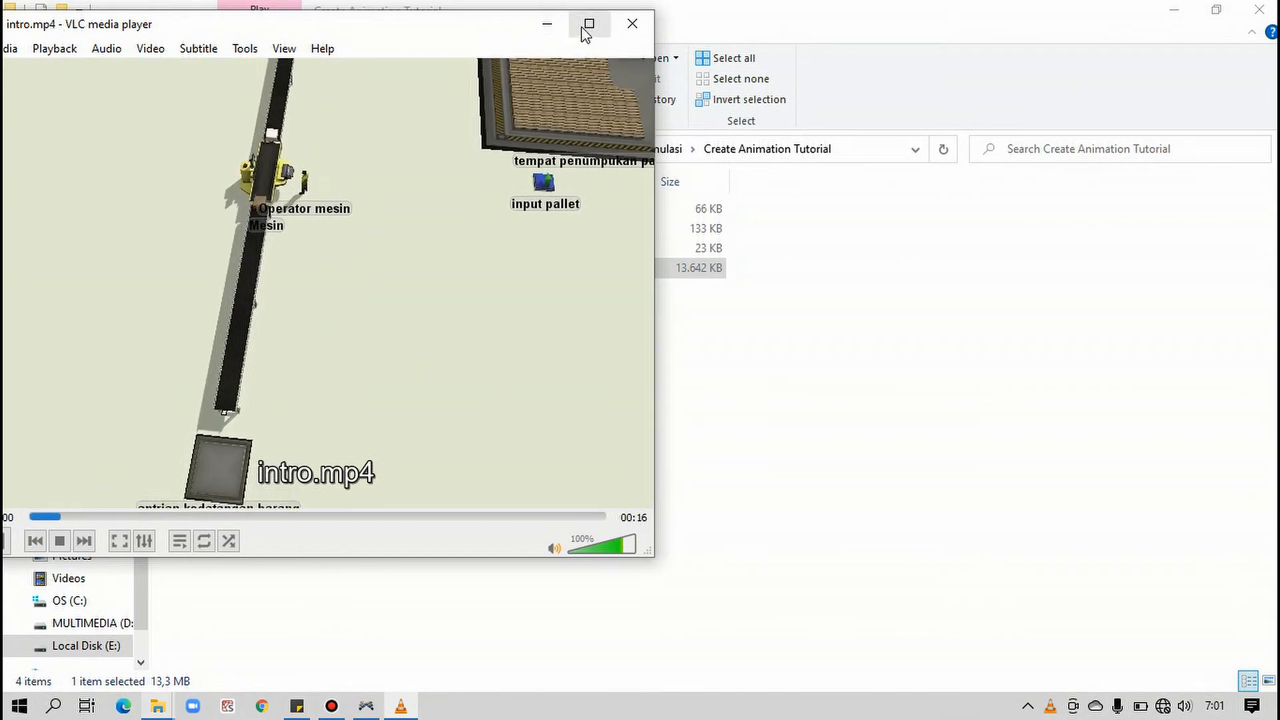
click(588, 26)
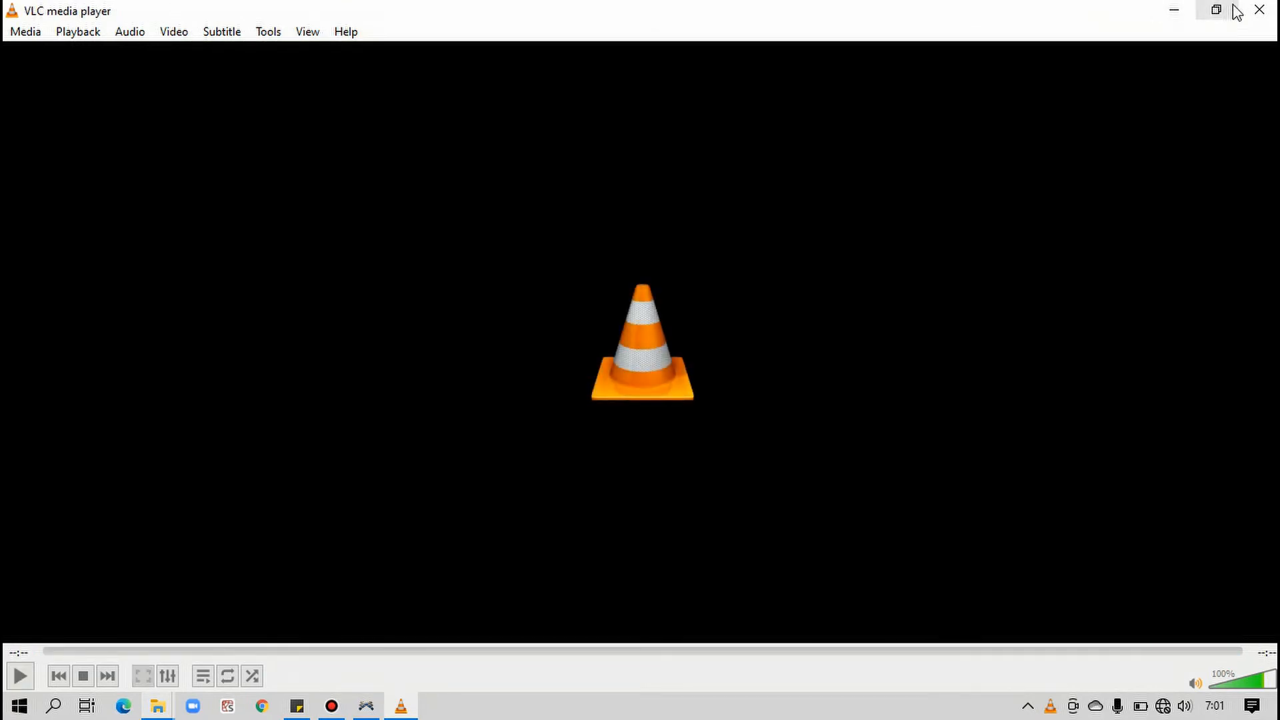
click(1259, 10)
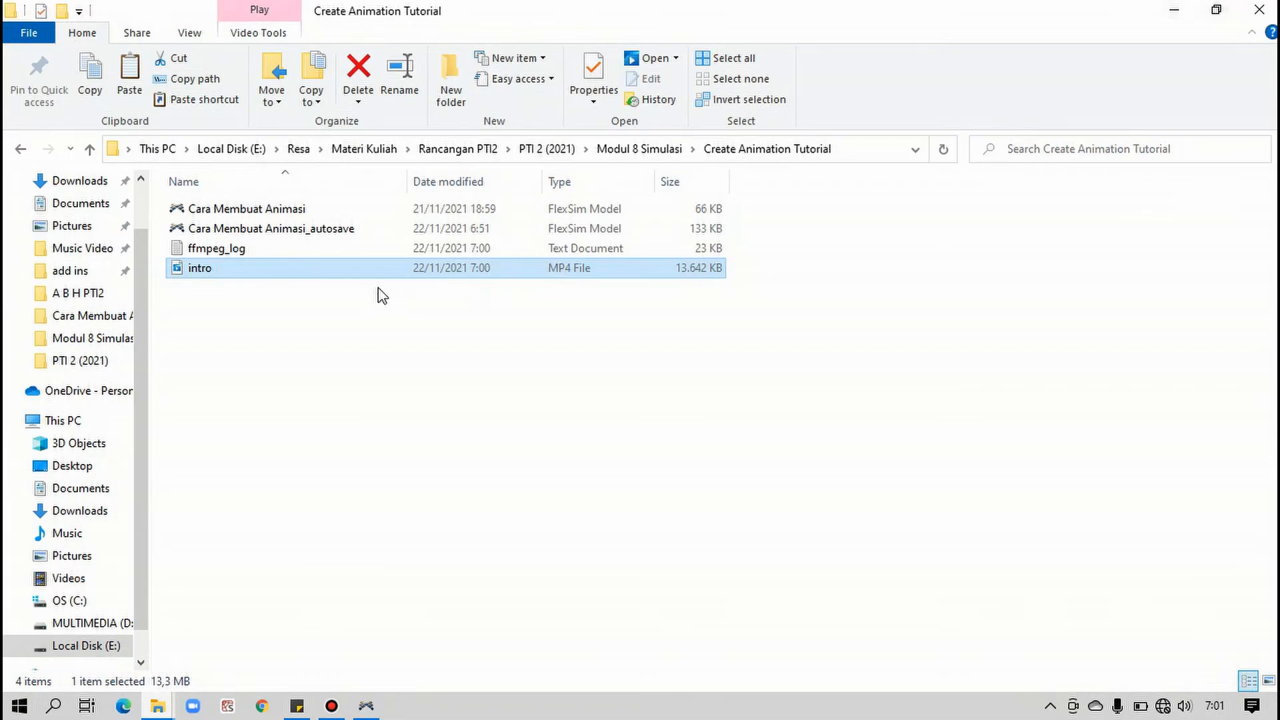
Return to FlexSim, accept the Video Recorder settings, and show the Combiner flypath's keyframe timeline
click(366, 705)
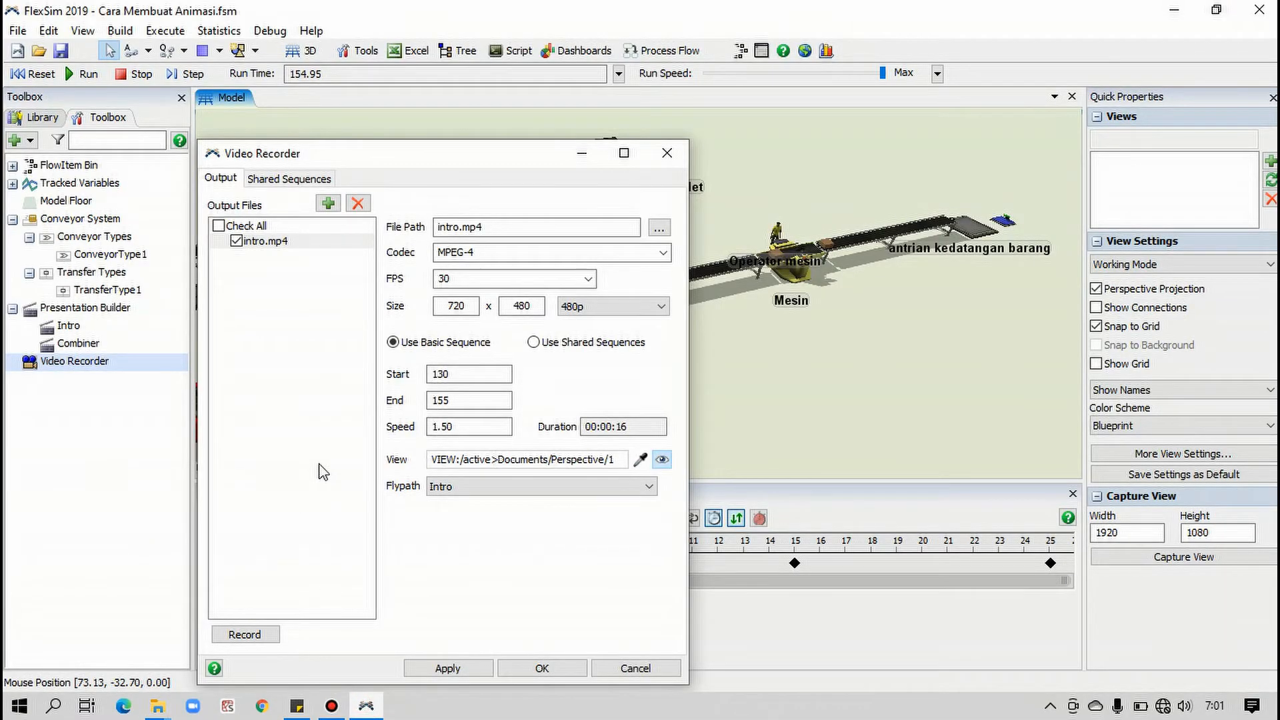
click(531, 673)
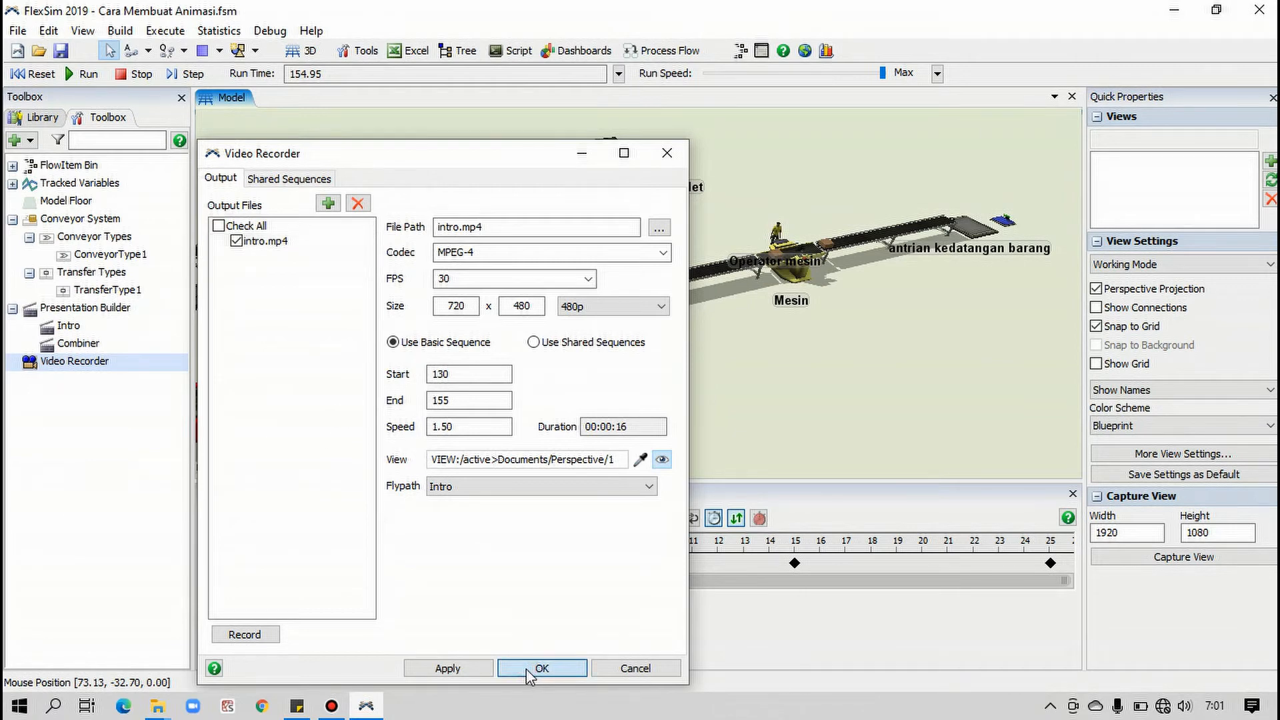
click(230, 552)
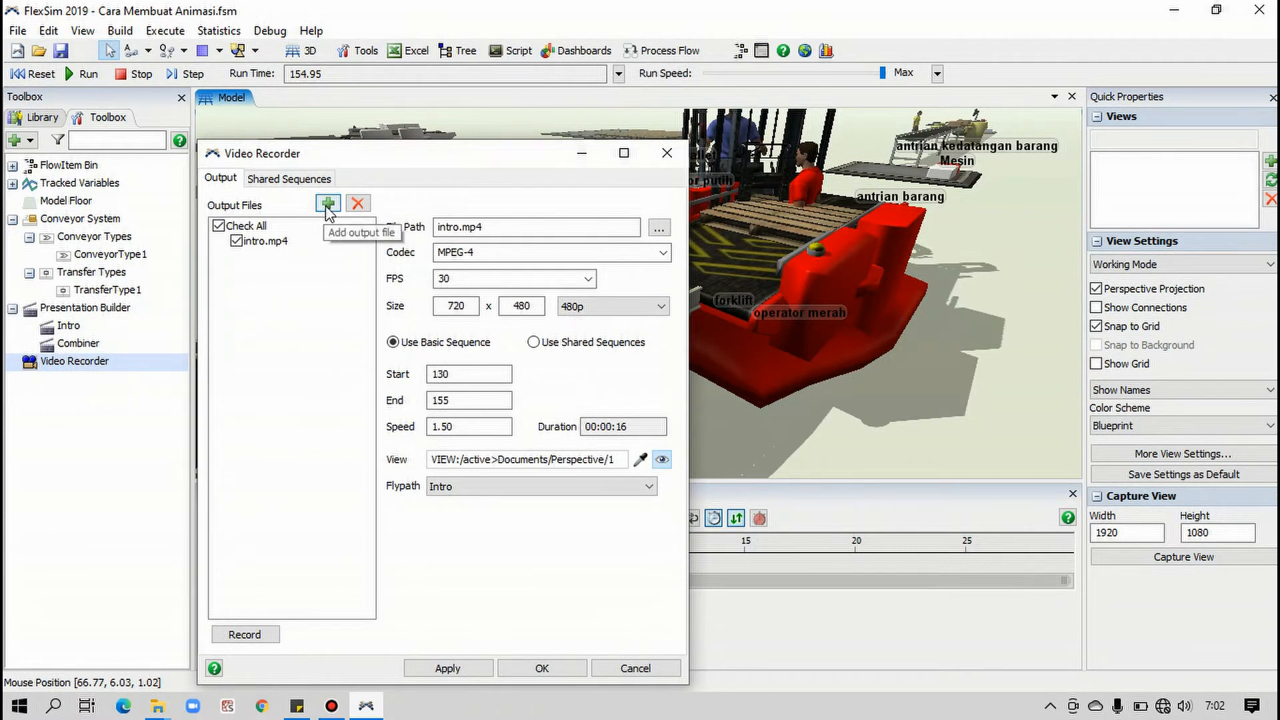
Add a second output file in the Video Recorder named combiner.mp4 and set its video size to 480p
click(328, 203)
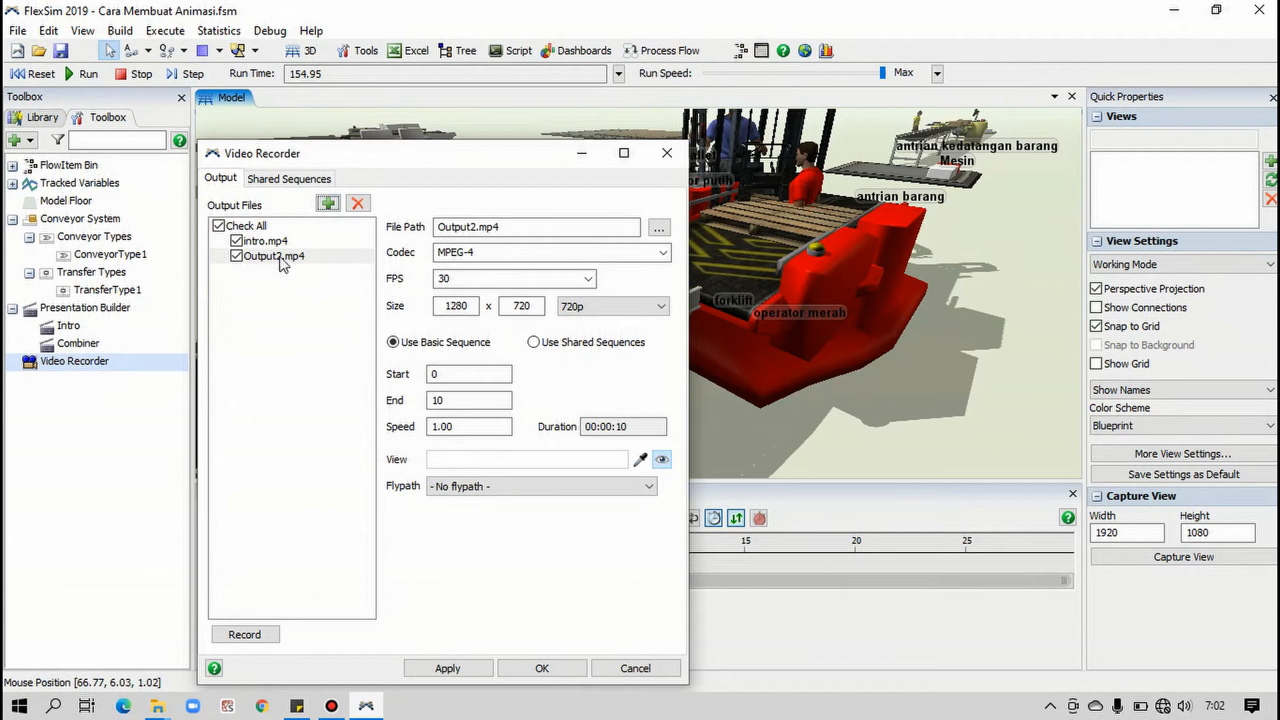
double_click(456, 227)
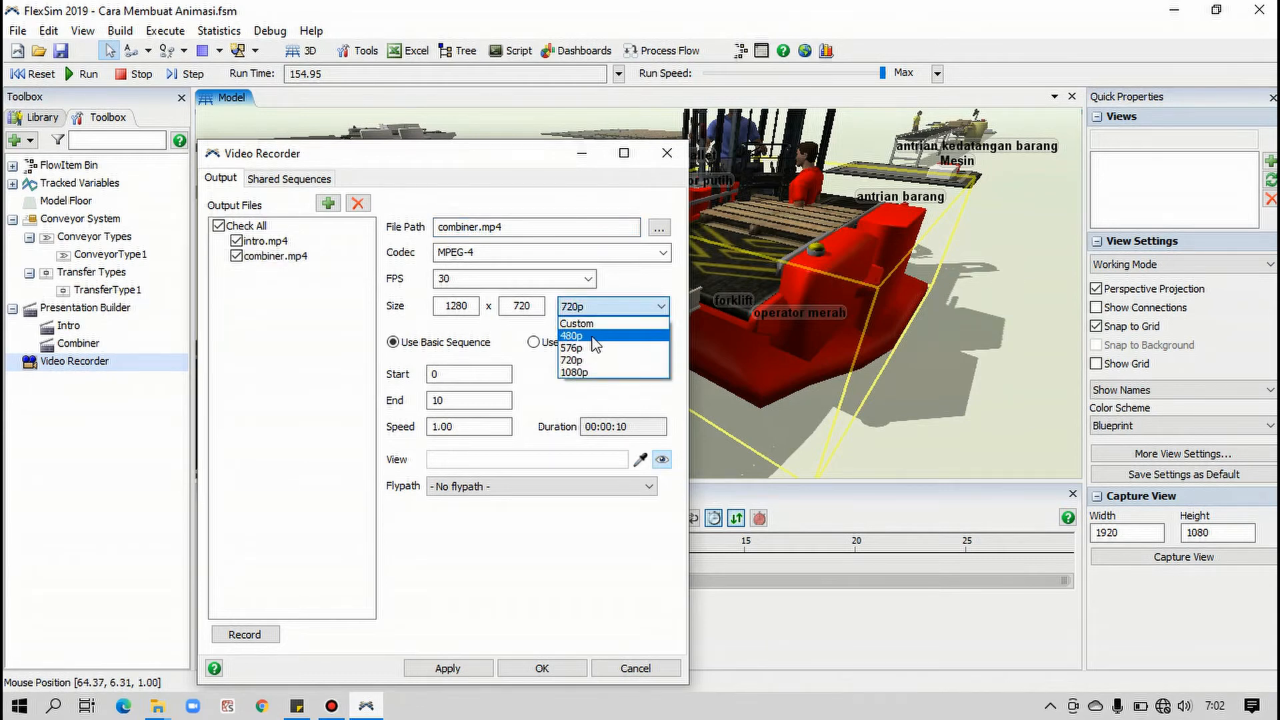
click(593, 337)
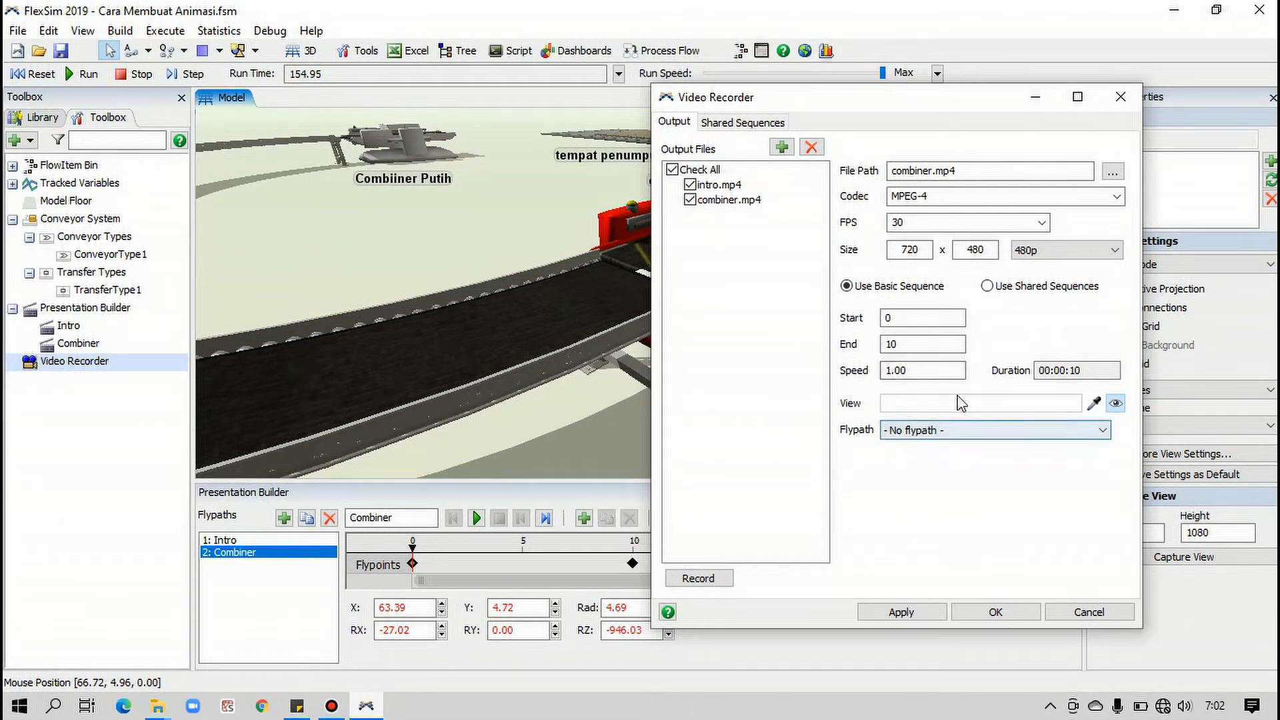
Pick the 3D model view as combiner.mp4's recording source, choose Combiner as its flypath, and accept the settings
drag(837, 101, 288, 109)
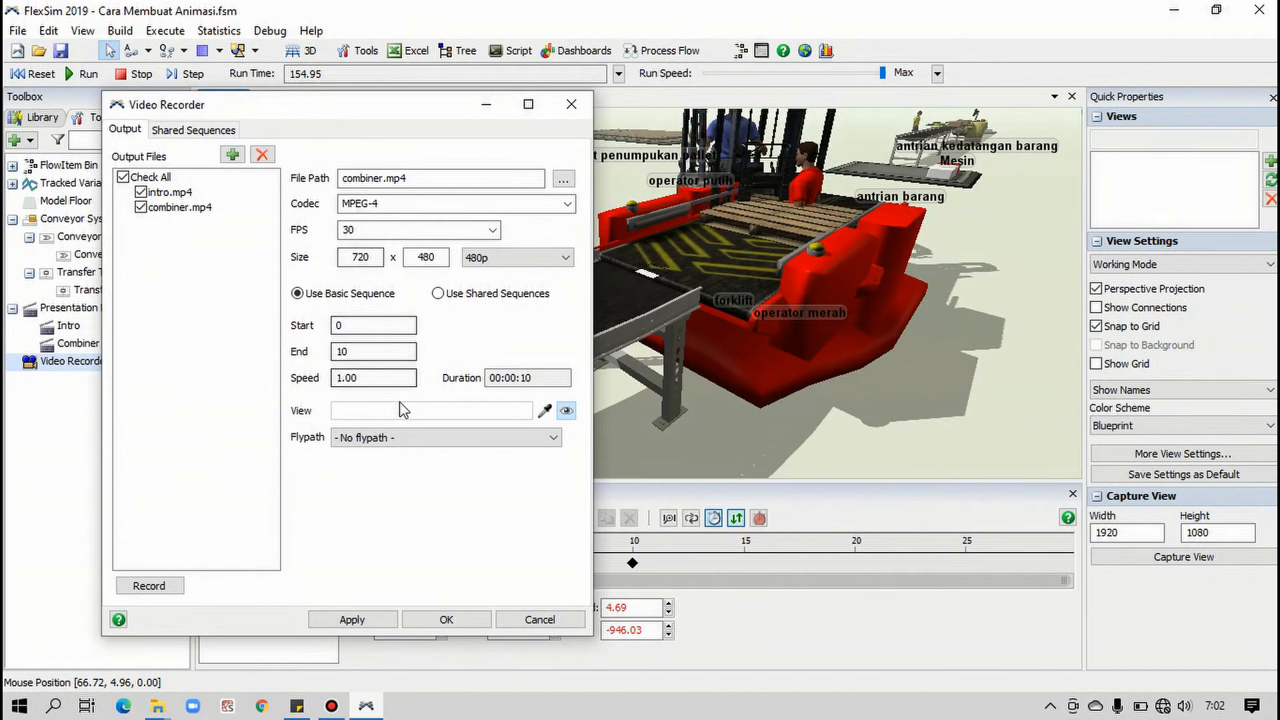
click(544, 411)
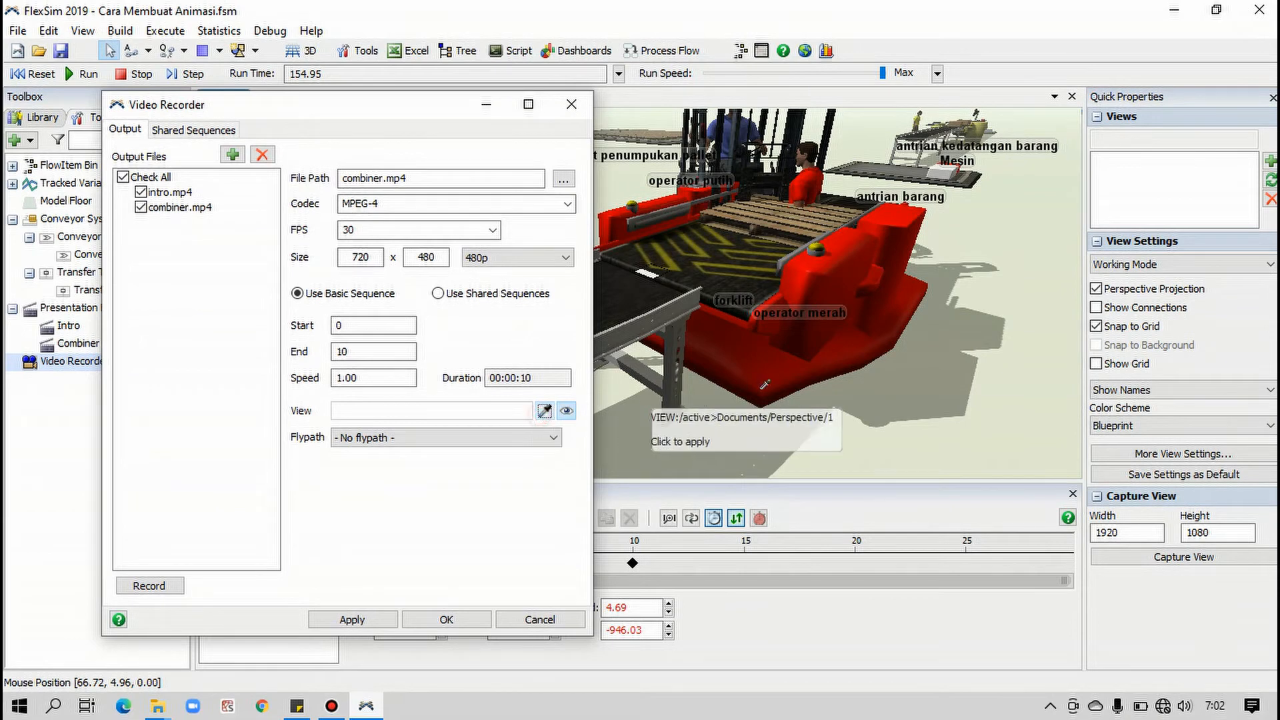
click(939, 350)
click(530, 437)
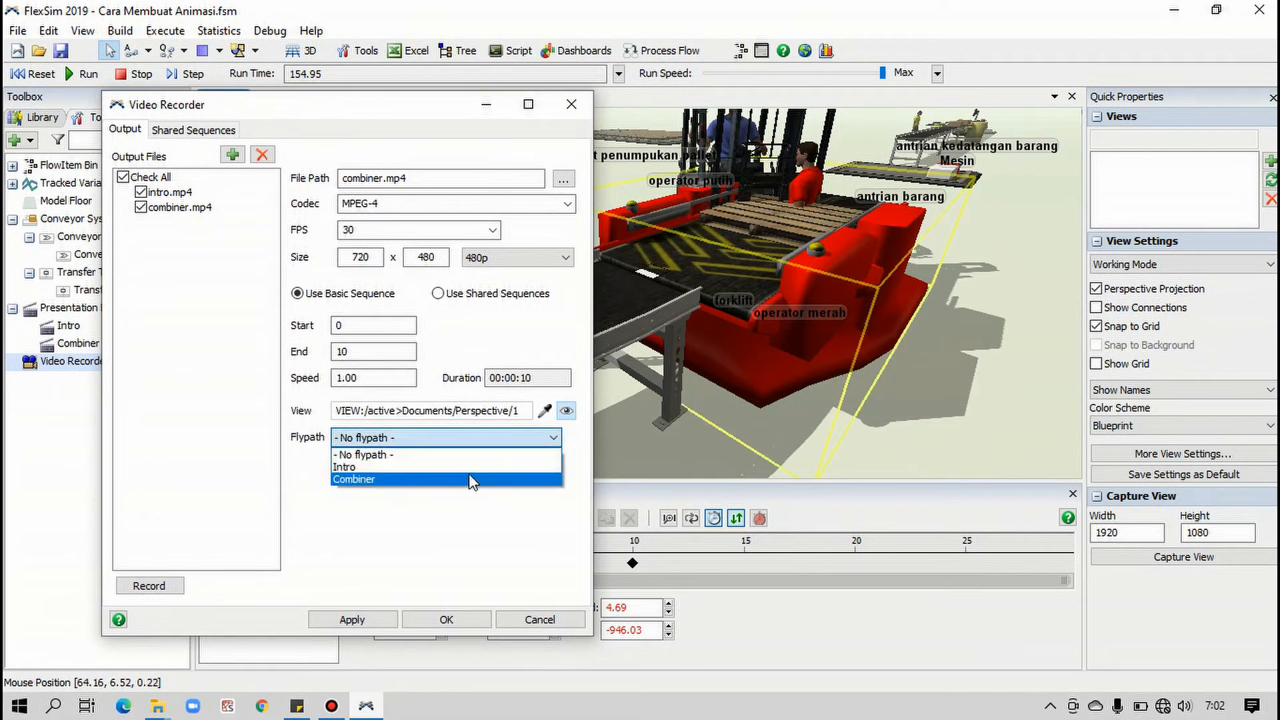
click(469, 476)
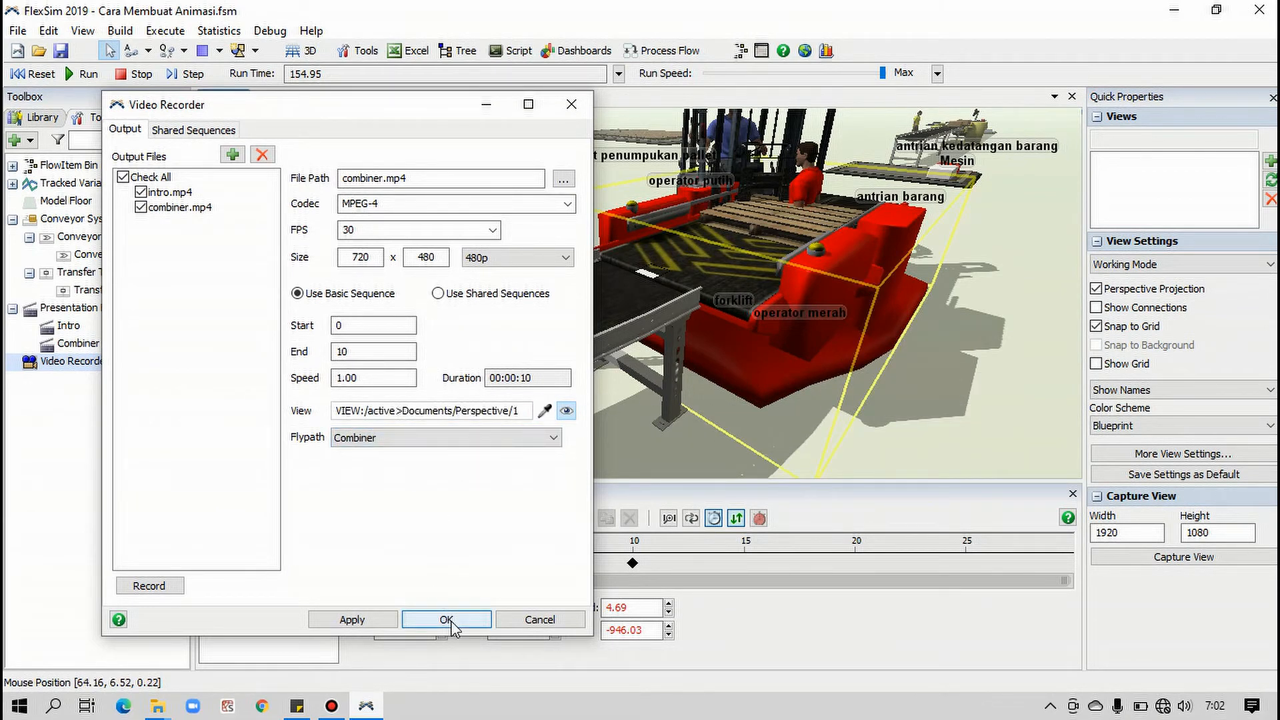
click(485, 609)
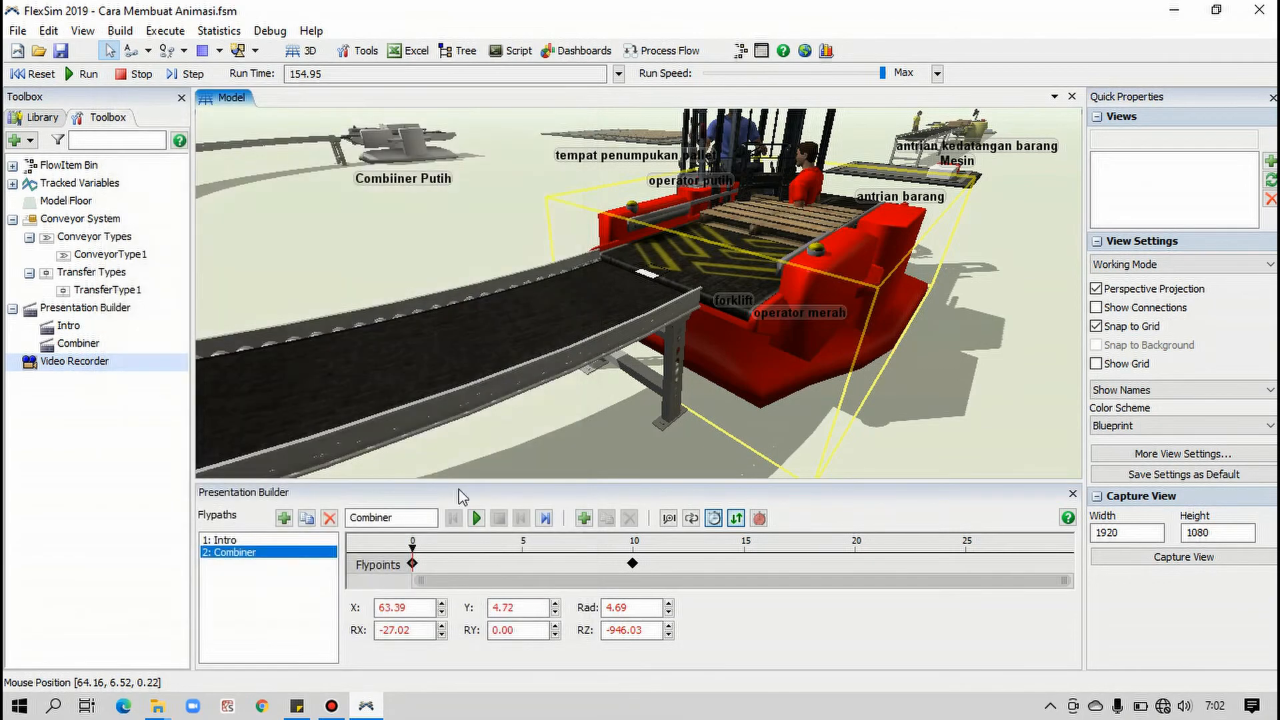
click(30, 74)
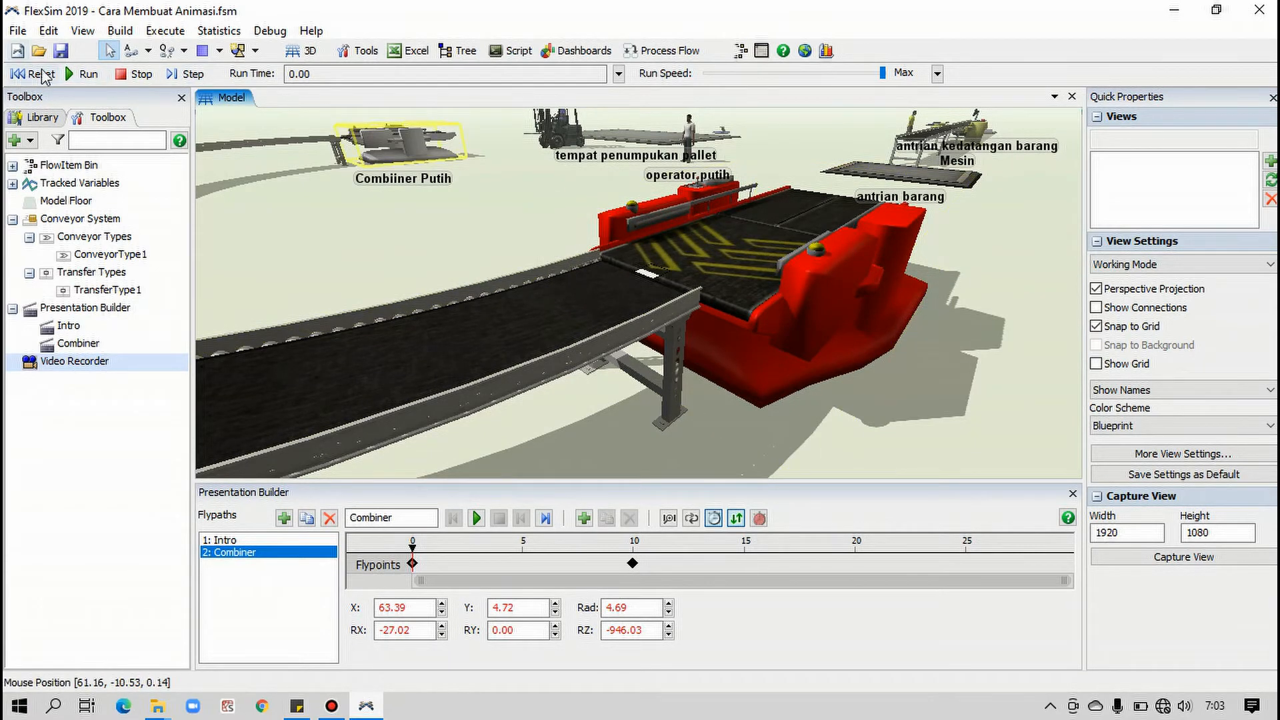
click(81, 74)
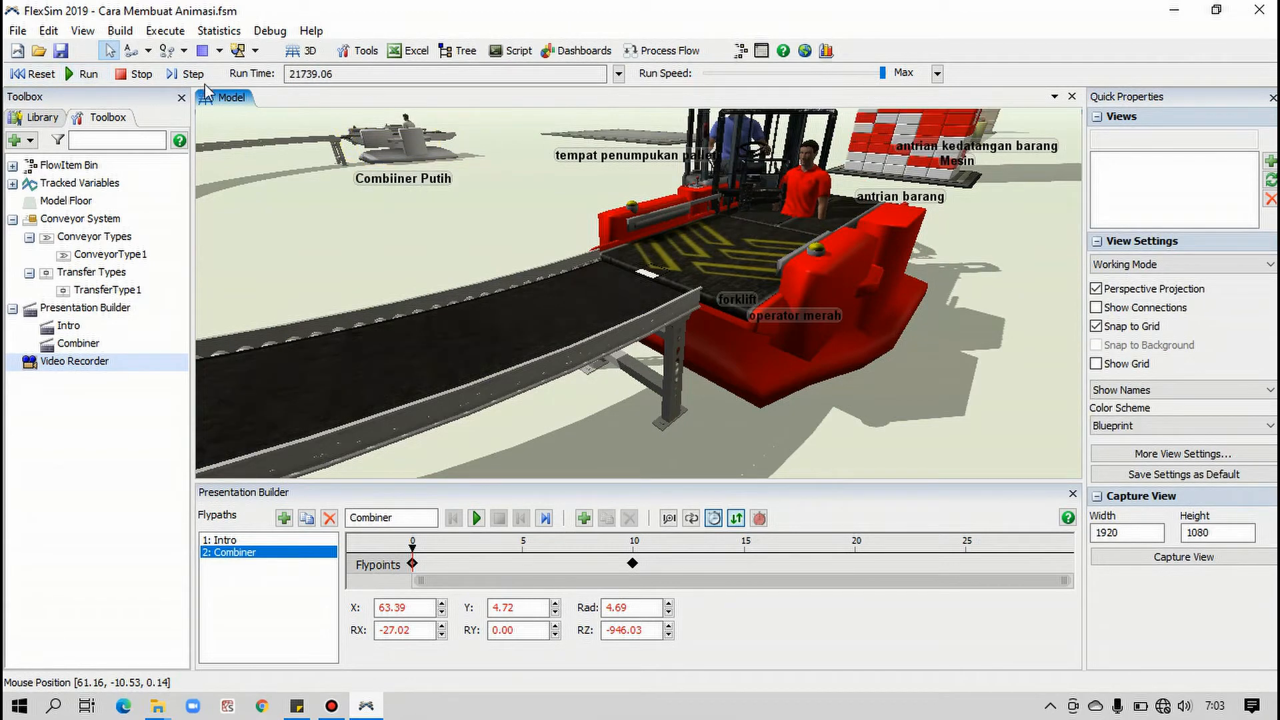
click(32, 74)
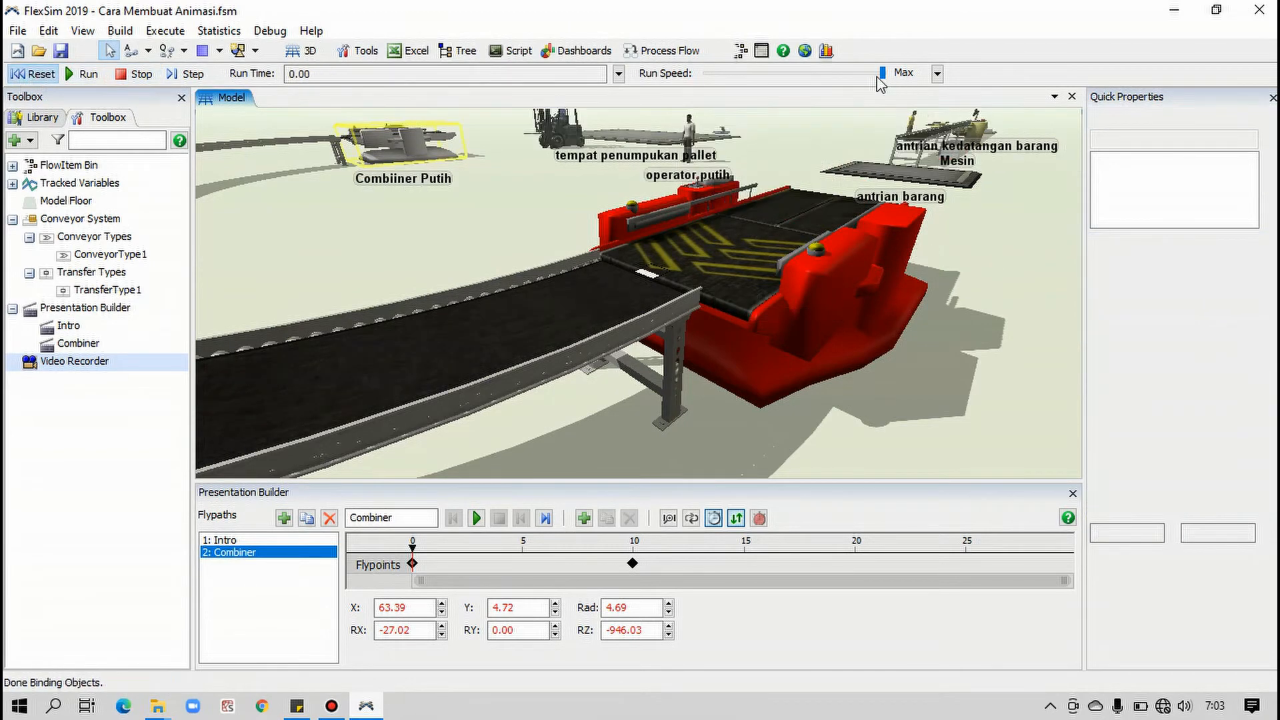
Set a custom simulation run speed of 4.00
click(732, 79)
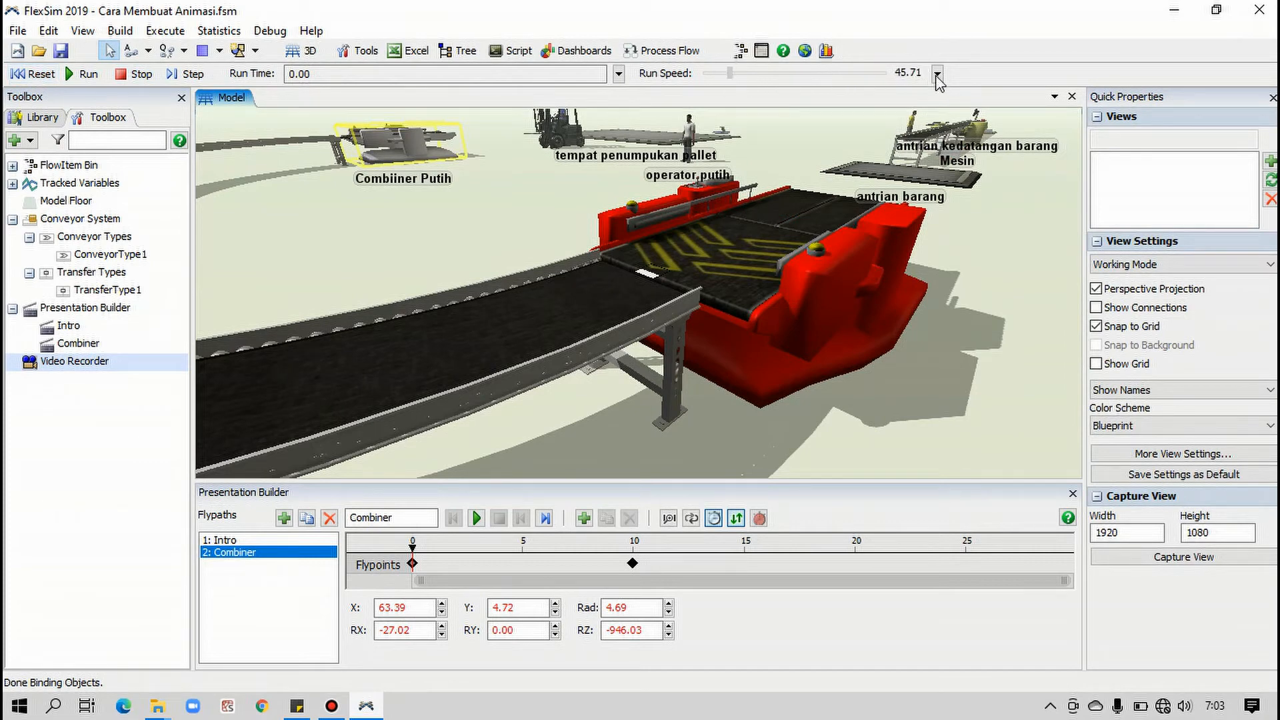
click(937, 73)
text(4)
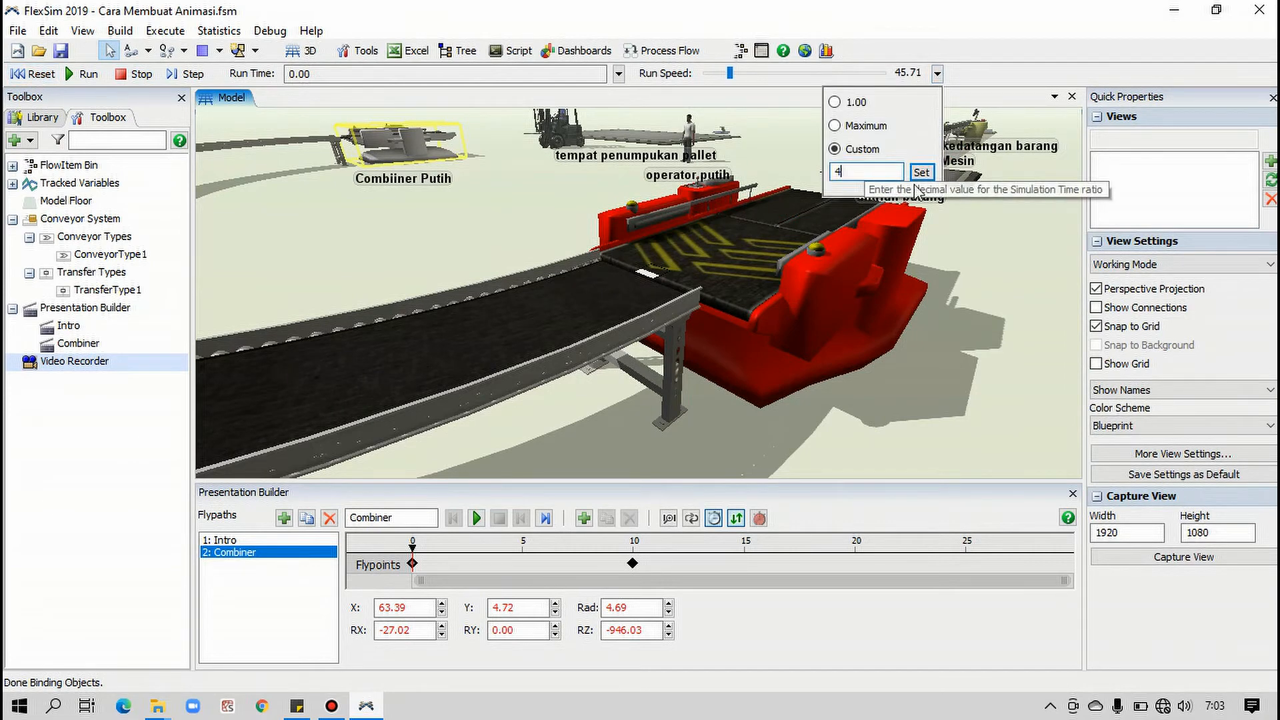
click(921, 172)
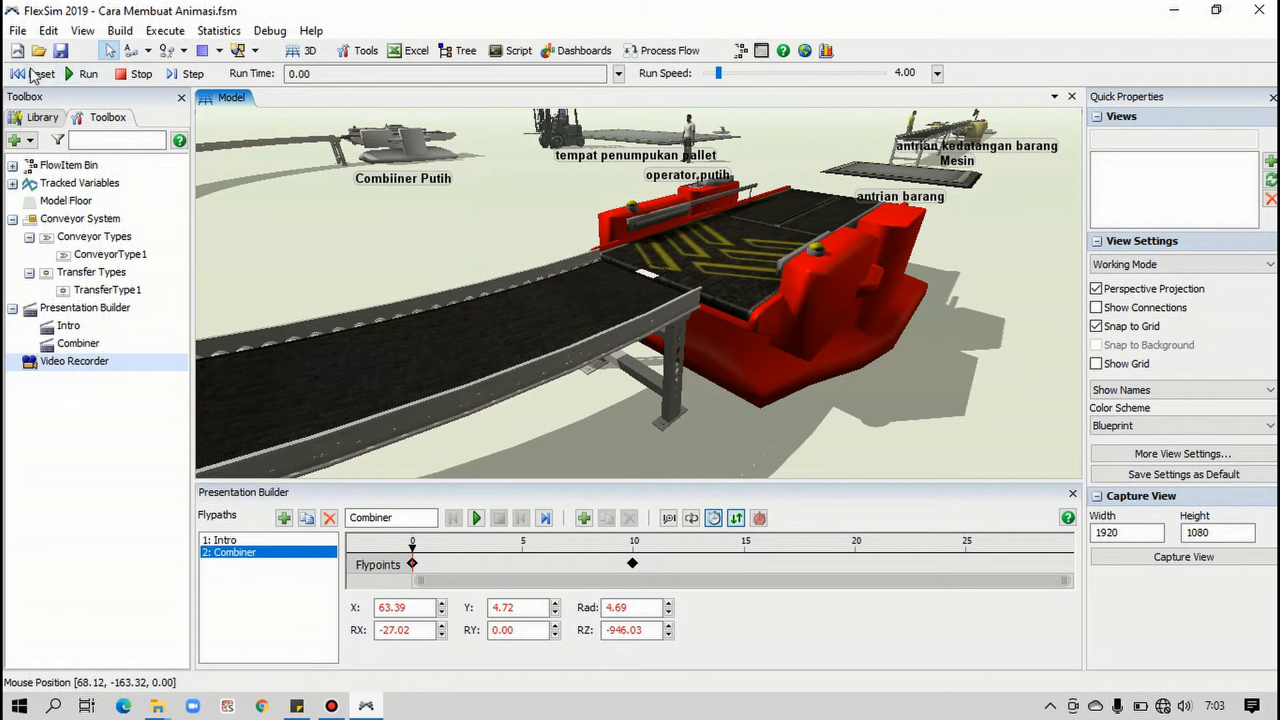
Run the simulation from the start, watch when goods reach the red combiner, stop it, and reset the model
click(32, 74)
click(81, 74)
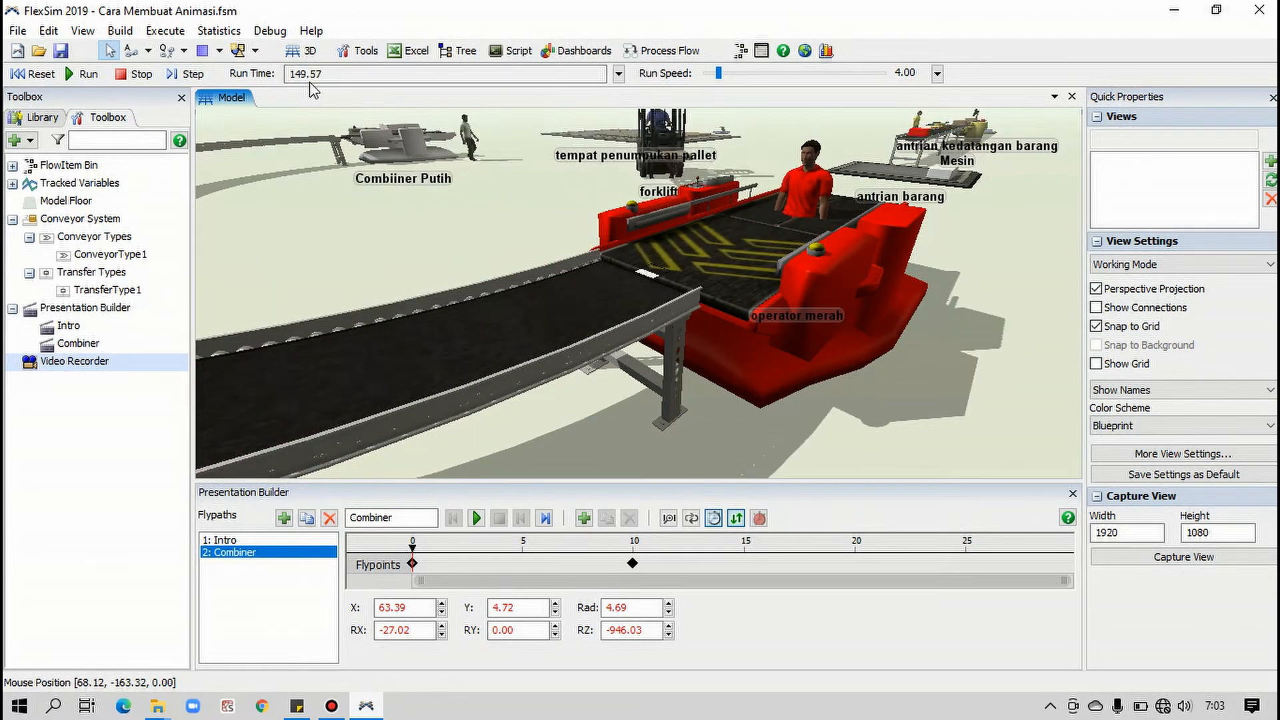
click(124, 75)
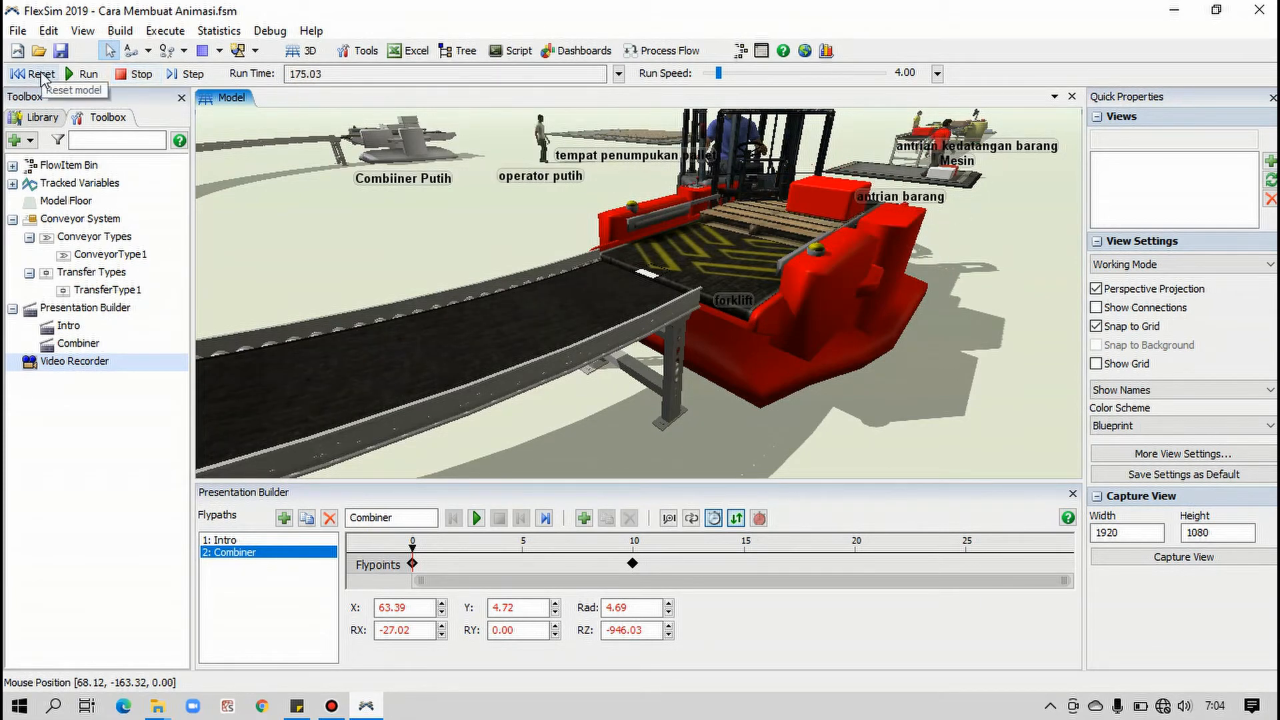
click(40, 74)
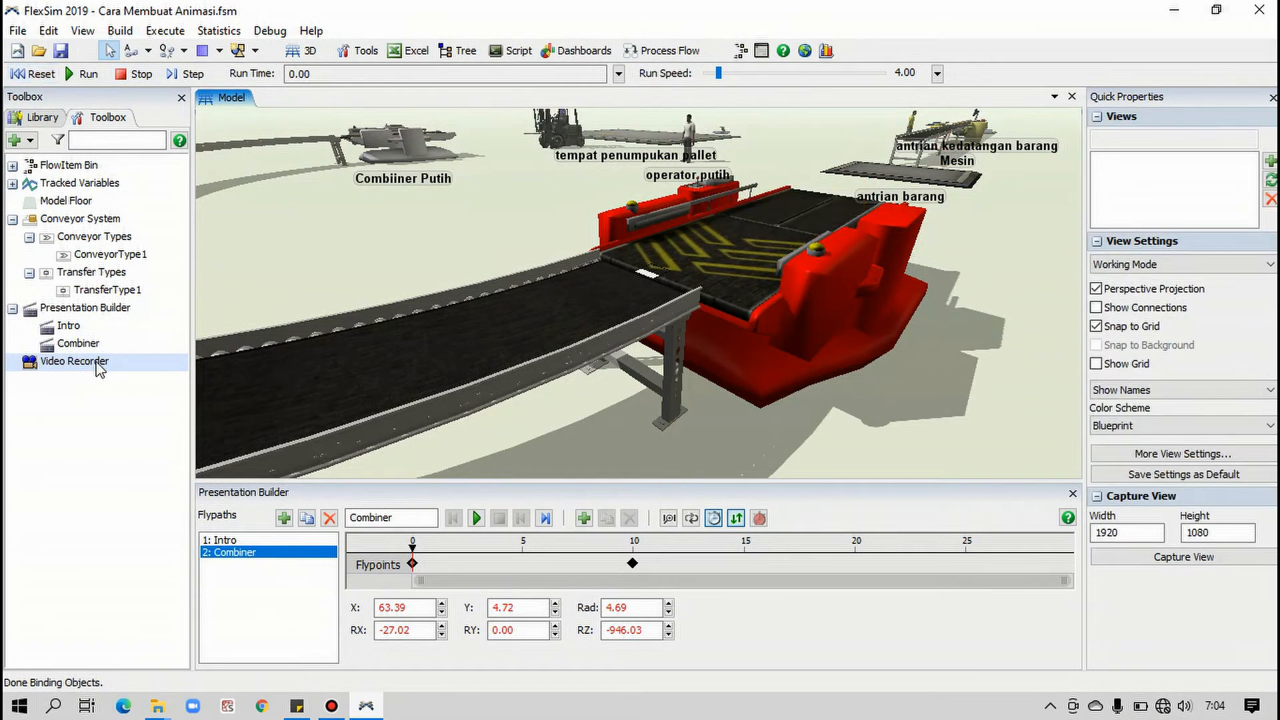
Set the combiner.mp4 output in the Video Recorder to start at 130 and end at 140
double_click(74, 358)
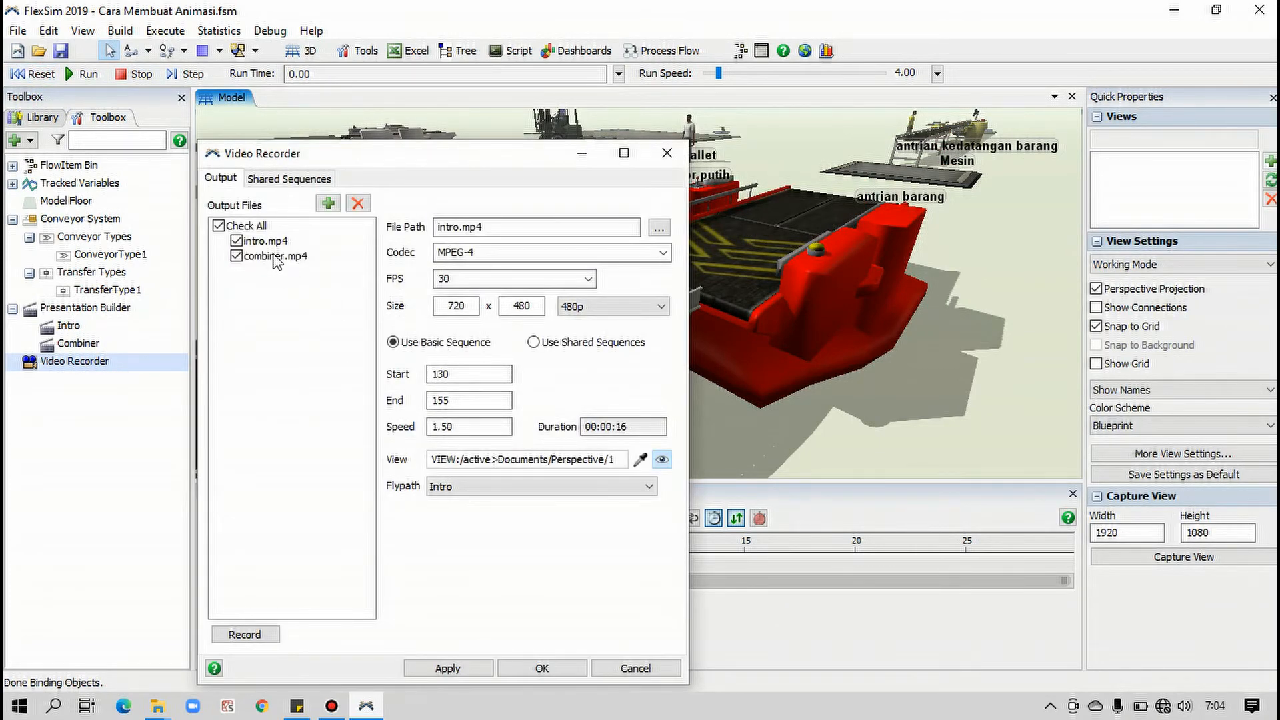
click(288, 258)
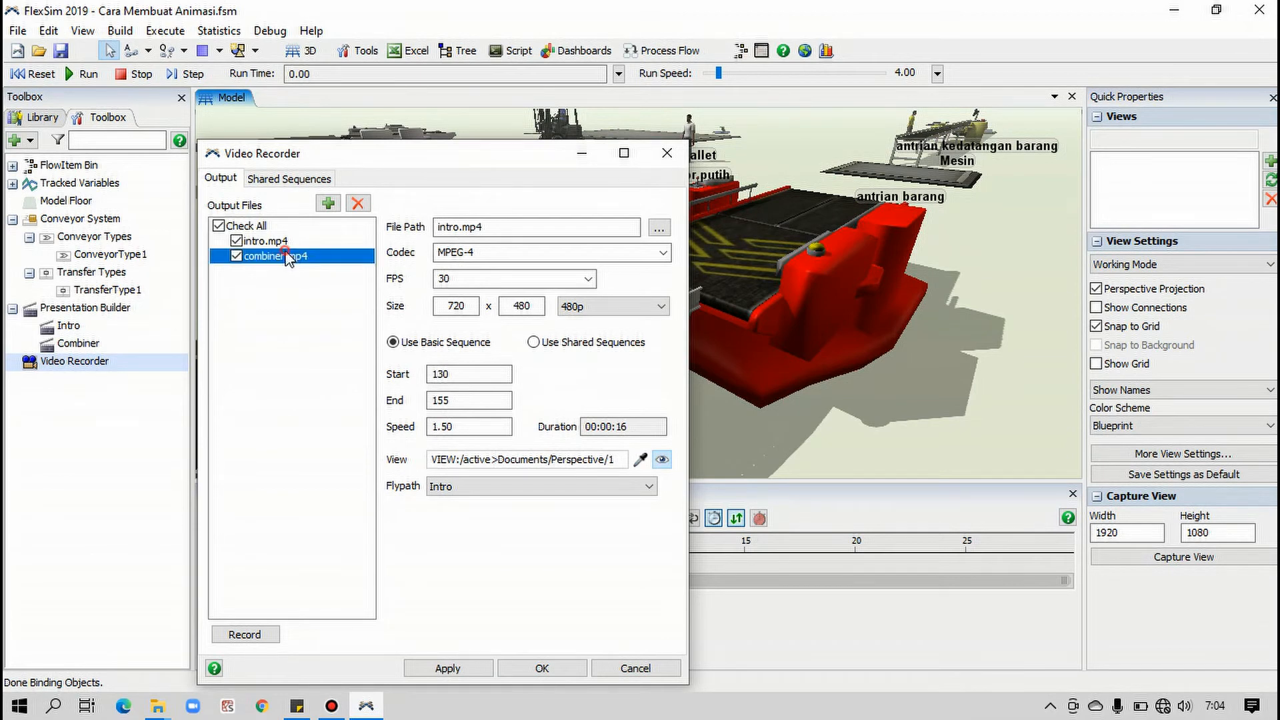
double_click(462, 375)
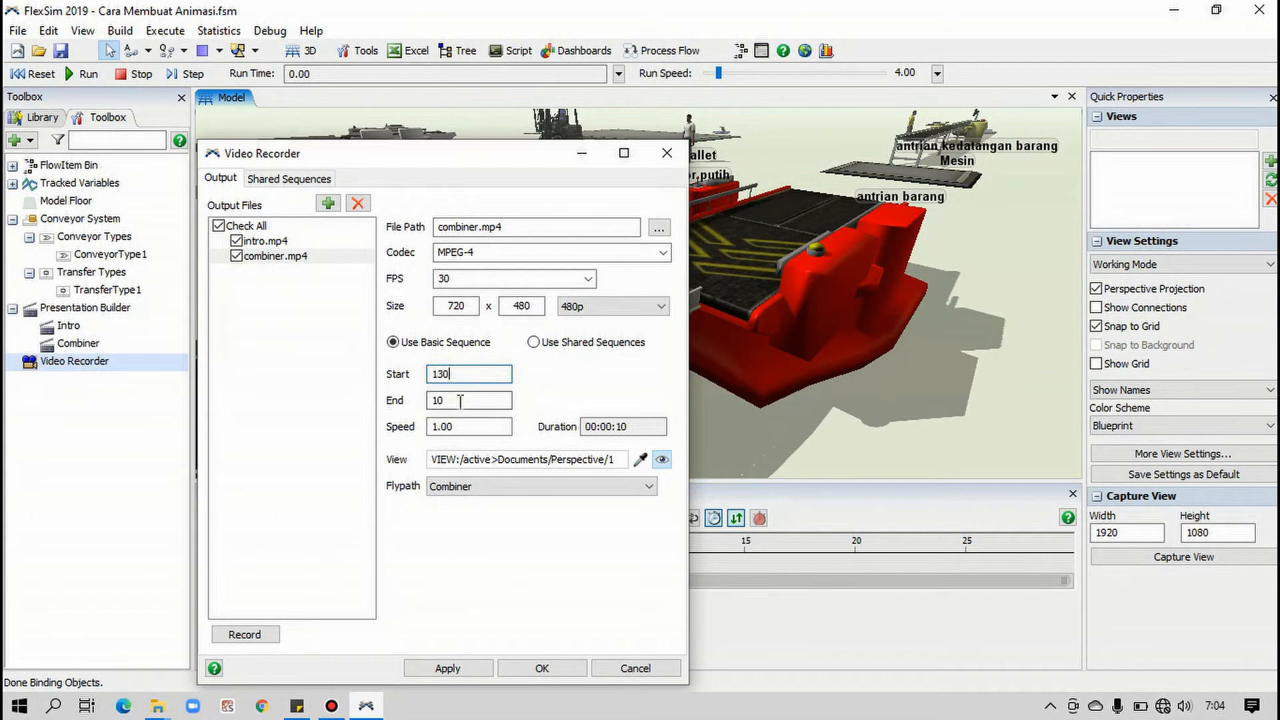
drag(460, 400, 378, 398)
text(1)
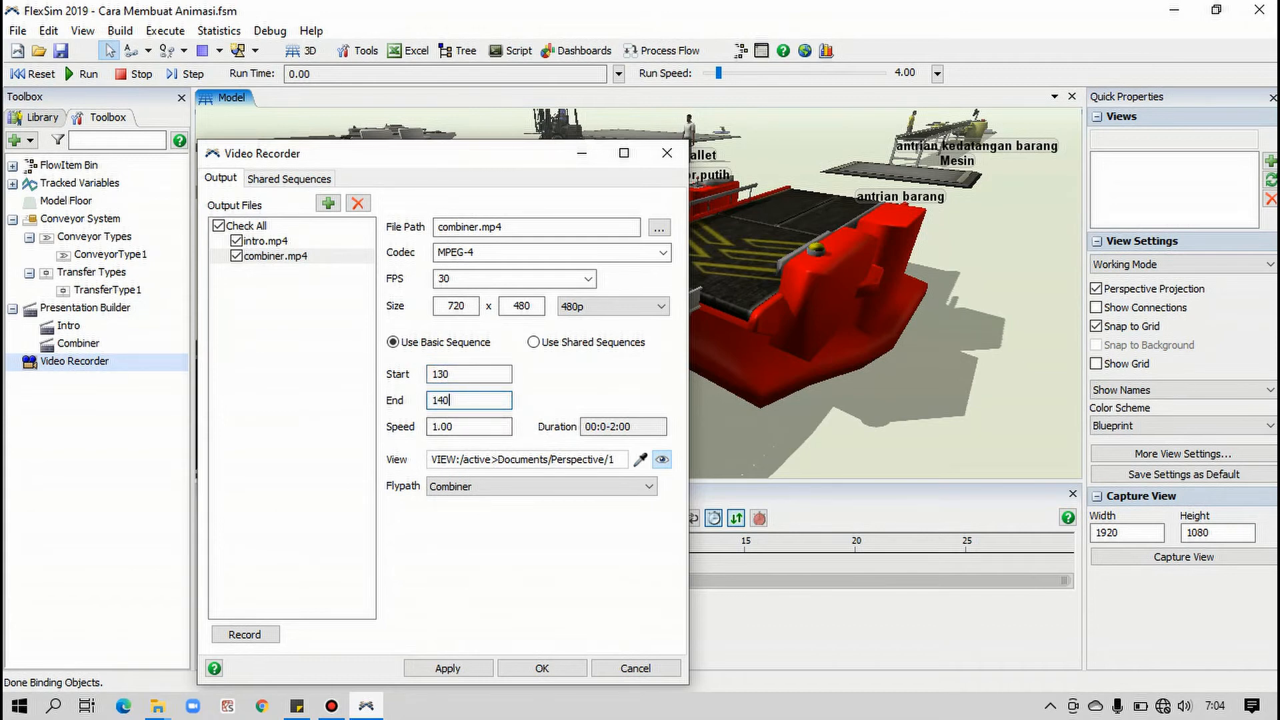
click(482, 374)
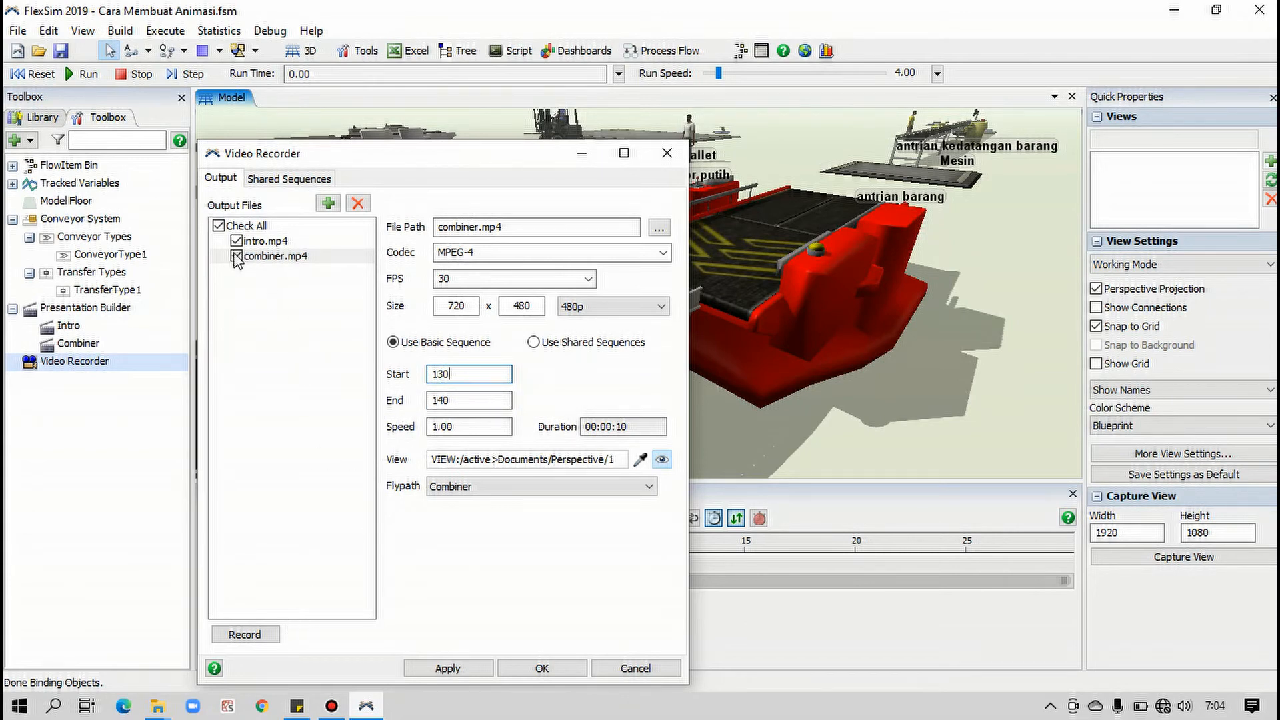
Leave only combiner.mp4 checked among the output files and record it
click(219, 226)
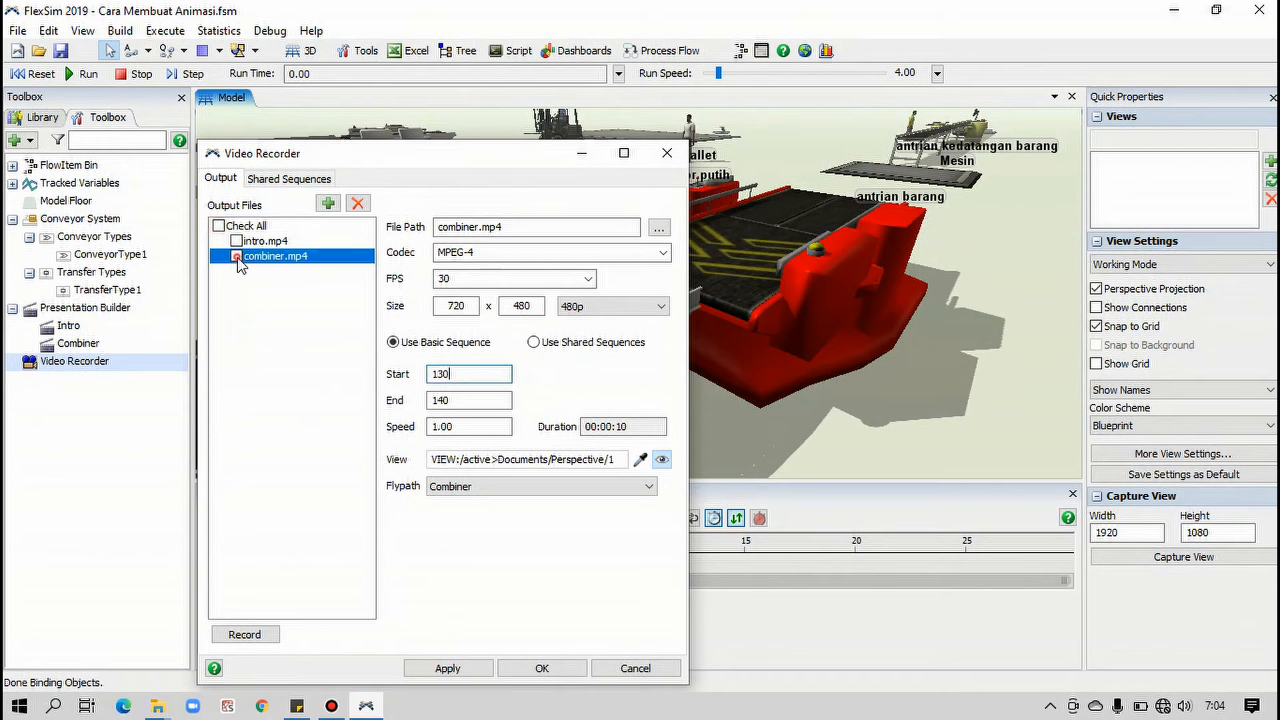
click(237, 257)
click(259, 639)
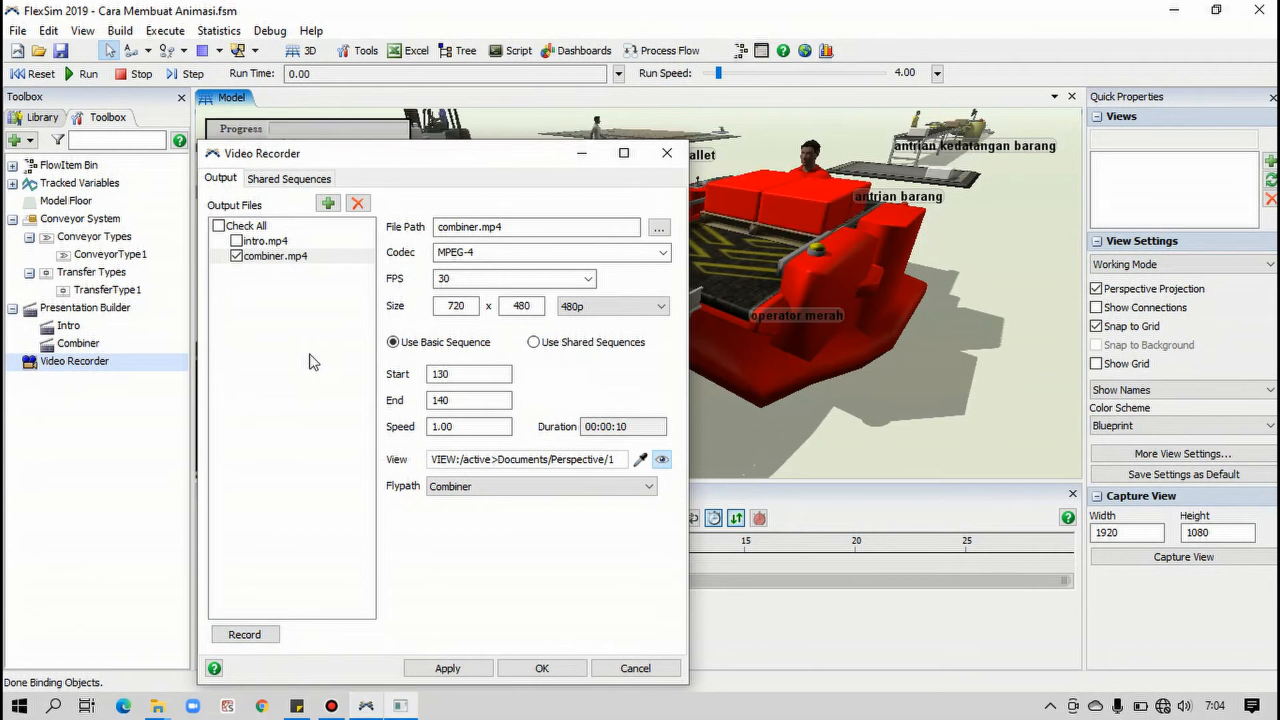
click(304, 154)
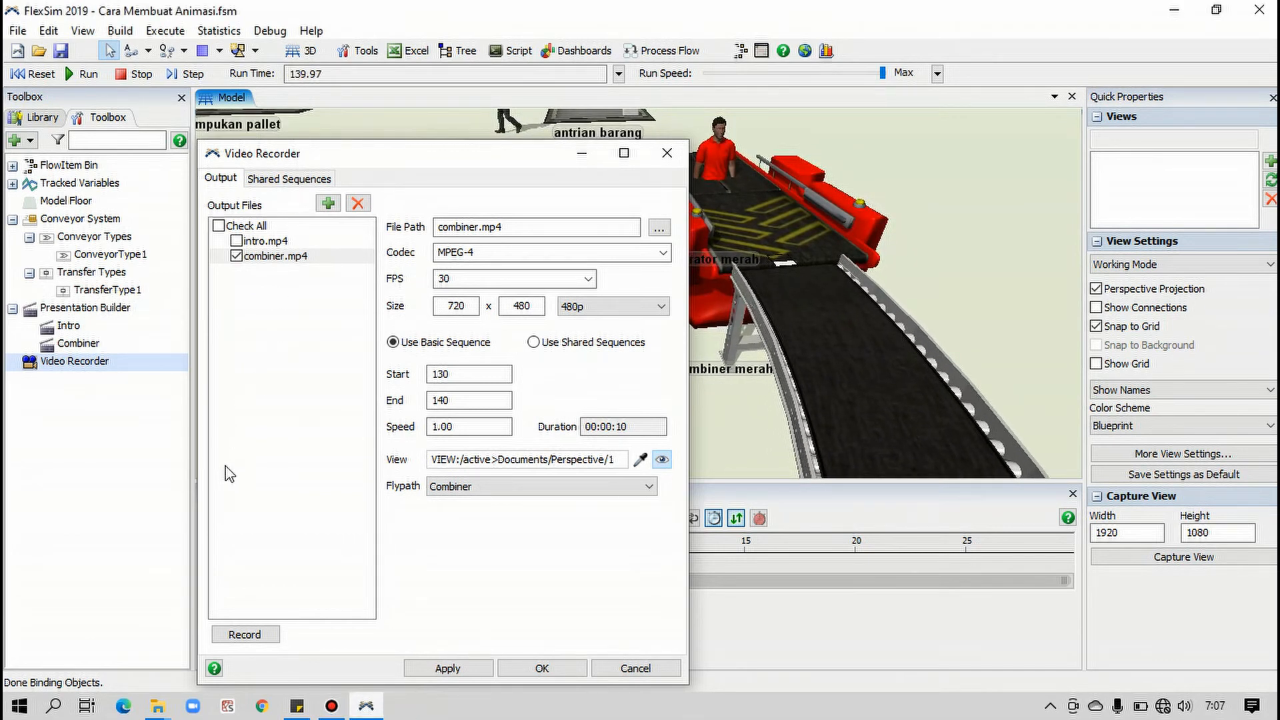
Switch to the Create Animation Tutorial folder, play the combiner video in VLC media player, and close the player
click(158, 709)
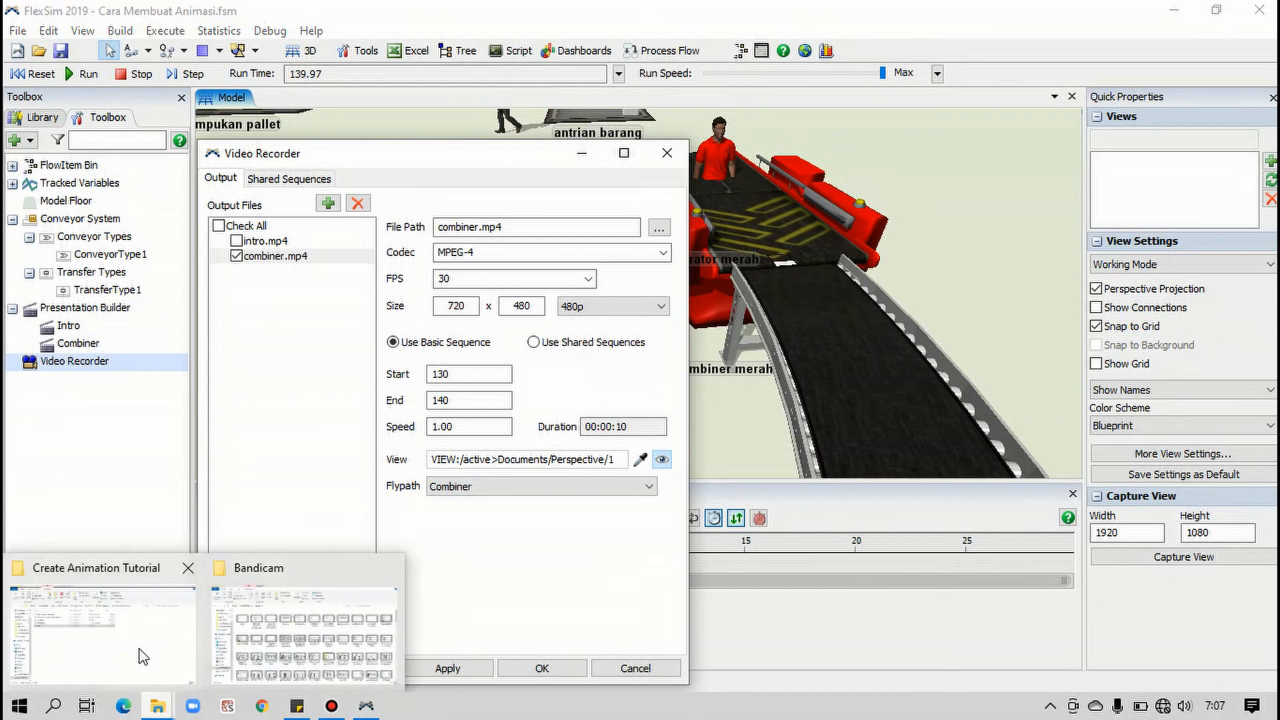
click(142, 653)
click(238, 318)
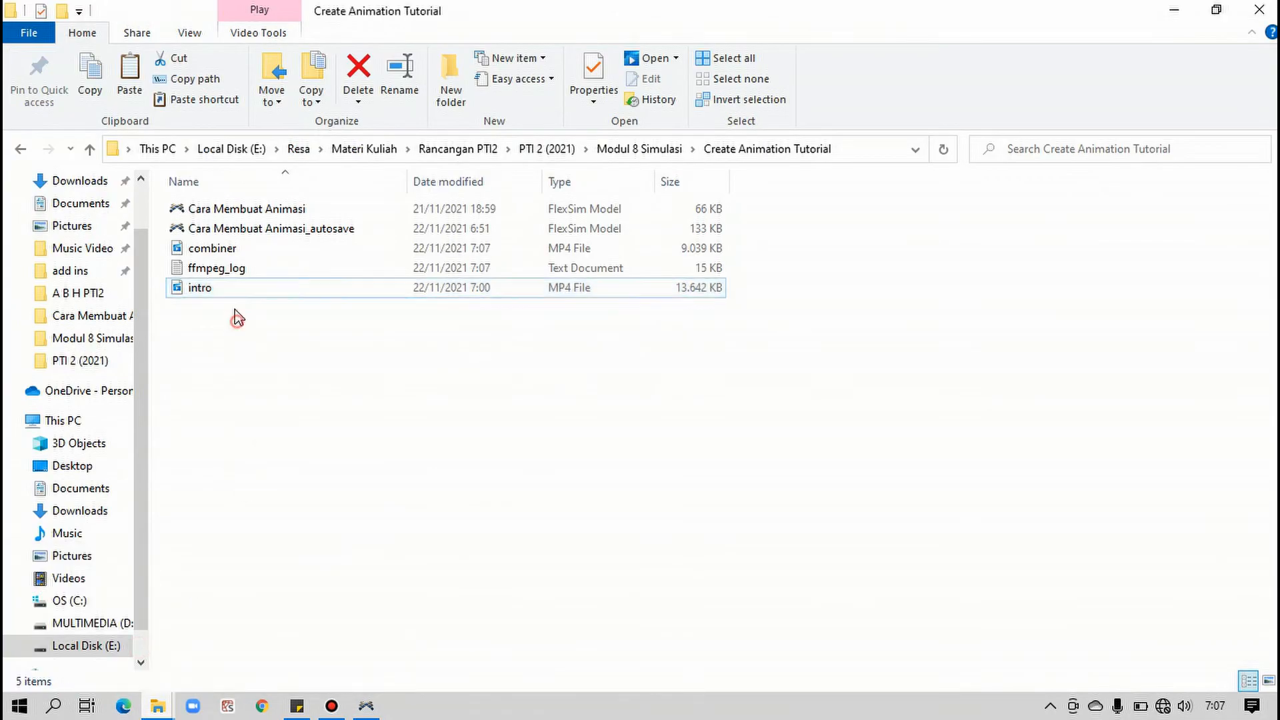
click(214, 250)
right_click(214, 251)
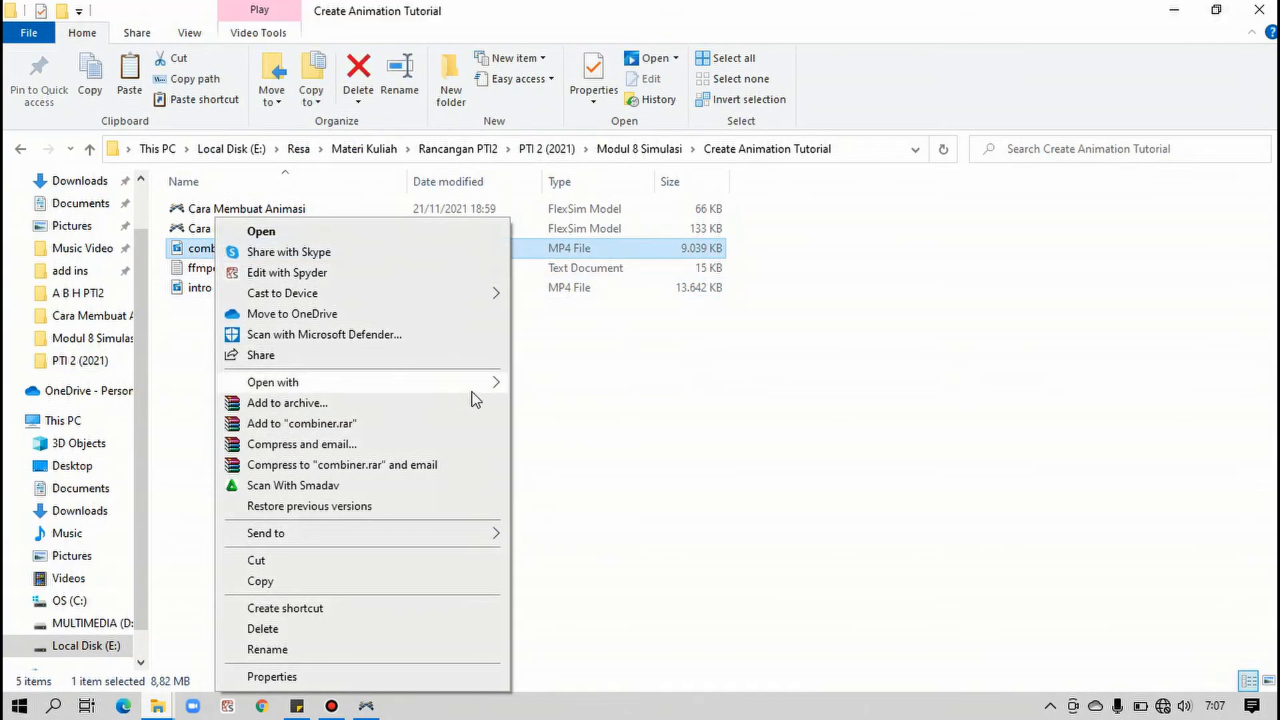
mouse_move(471, 398)
click(542, 468)
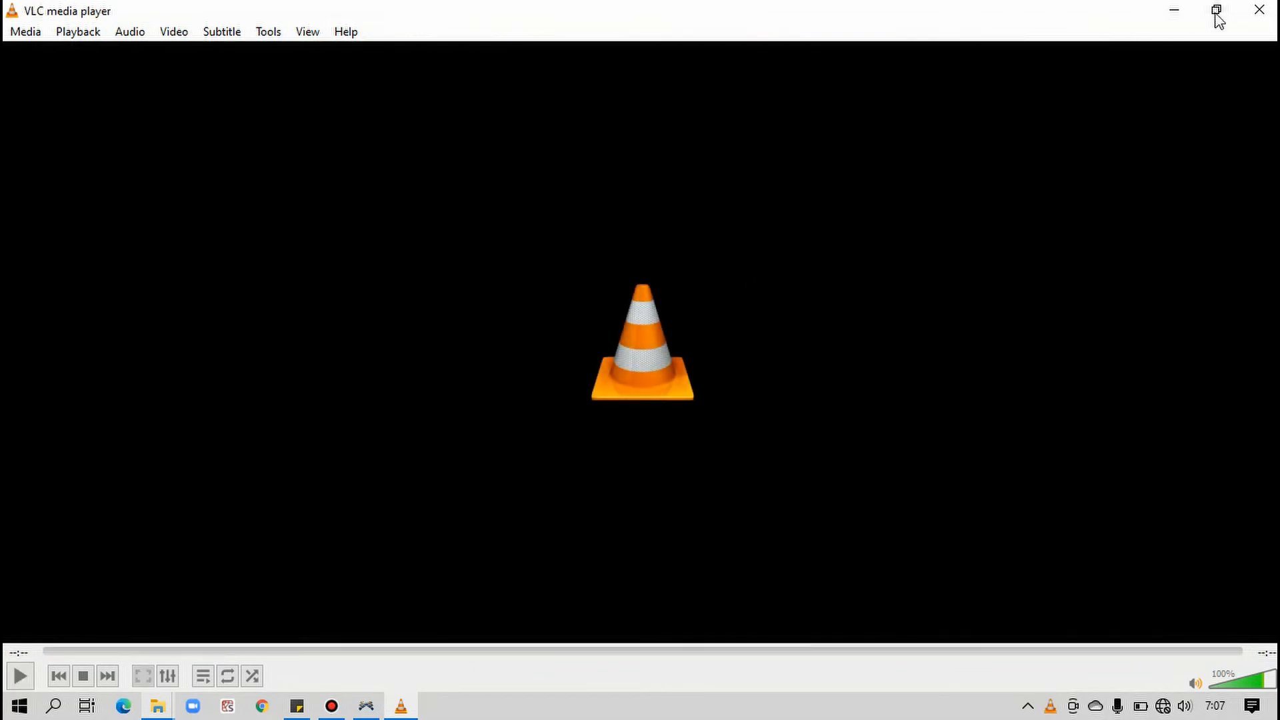
click(1259, 9)
Return to FlexSim, accept the Video Recorder settings, and move the Combiner flypath's last flypoint to time 30, checking its end and start views
mouse_move(374, 712)
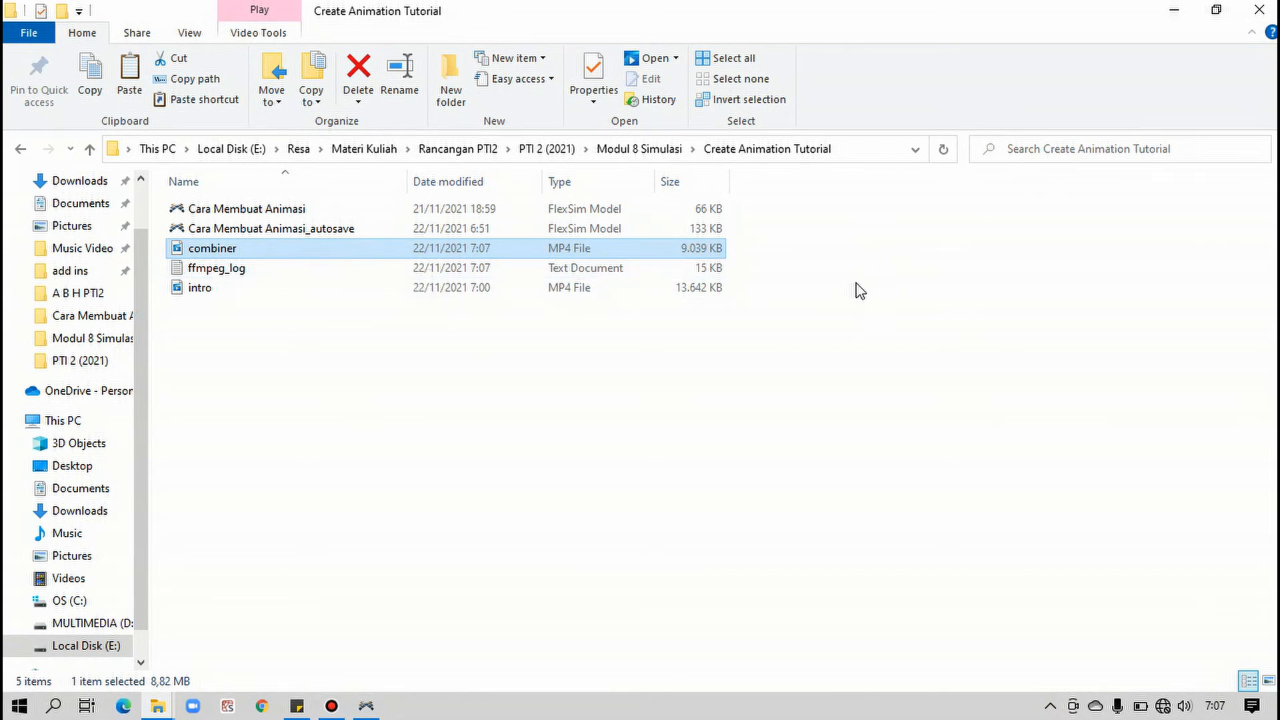
click(365, 705)
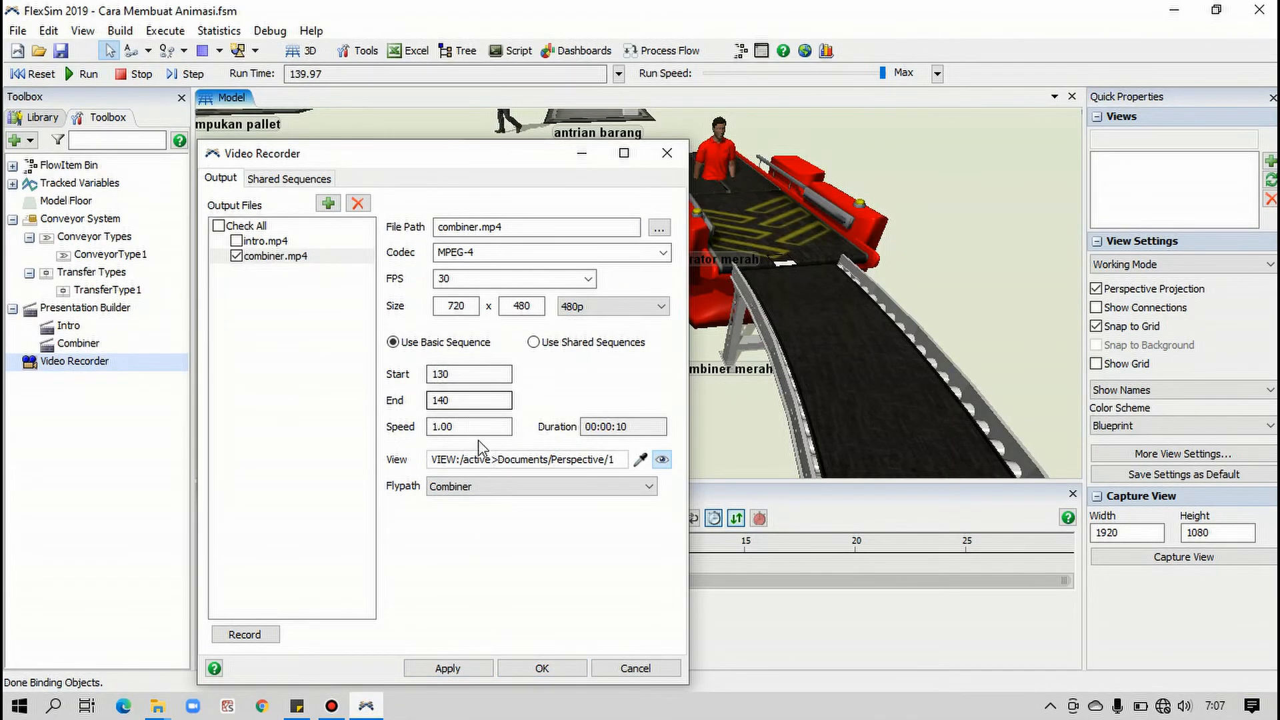
click(541, 666)
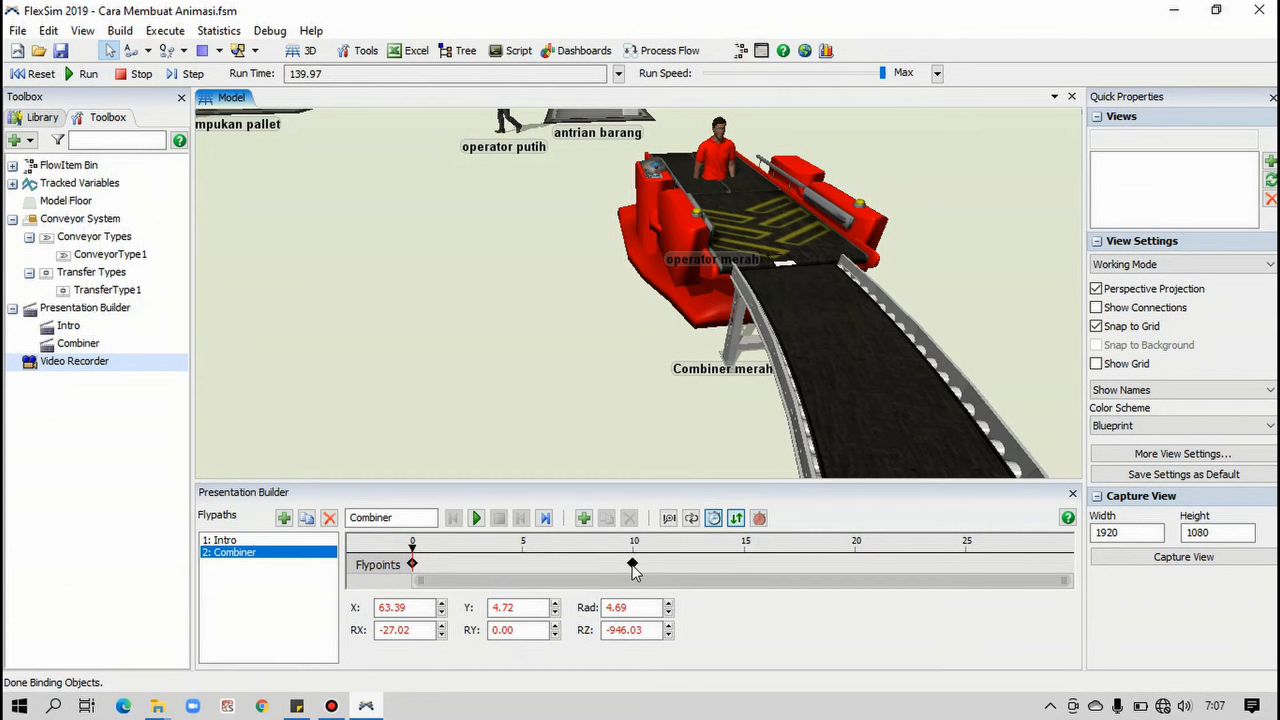
drag(632, 565, 658, 565)
drag(822, 585, 1073, 572)
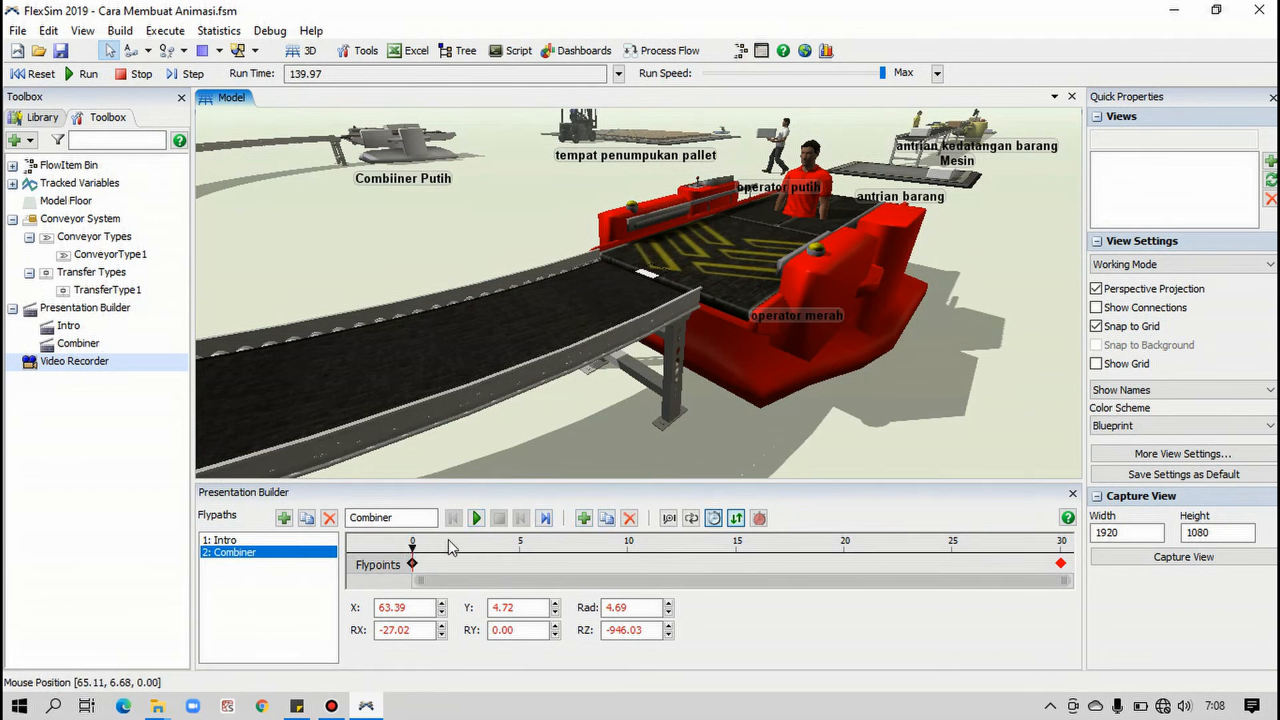
click(545, 518)
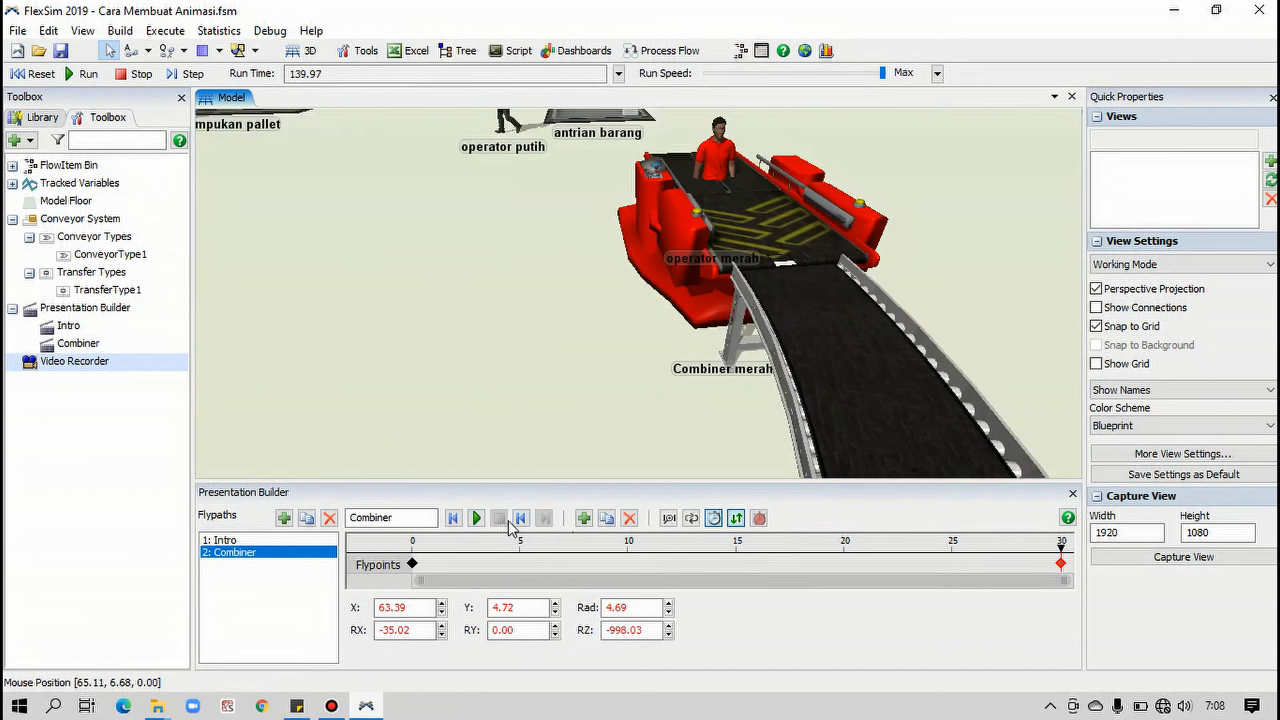
click(518, 520)
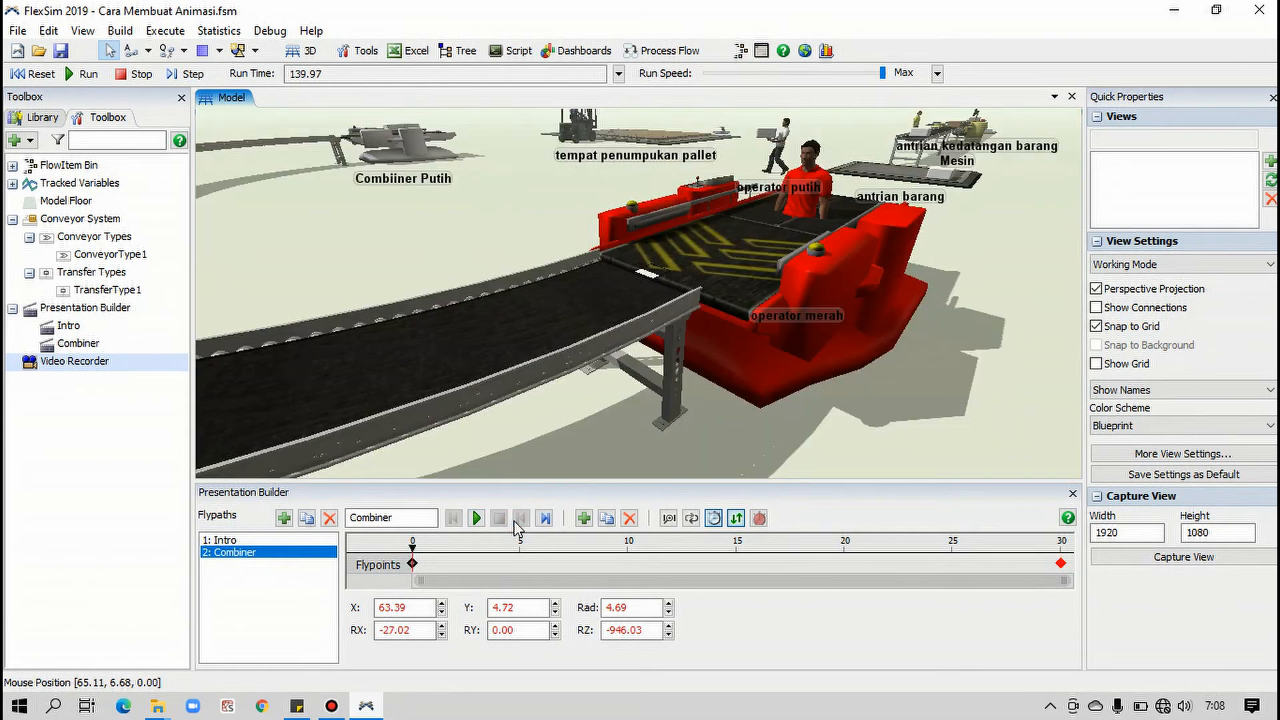
Reopen the Video Recorder and set the end time of the combiner.mp4 output to 160
double_click(100, 365)
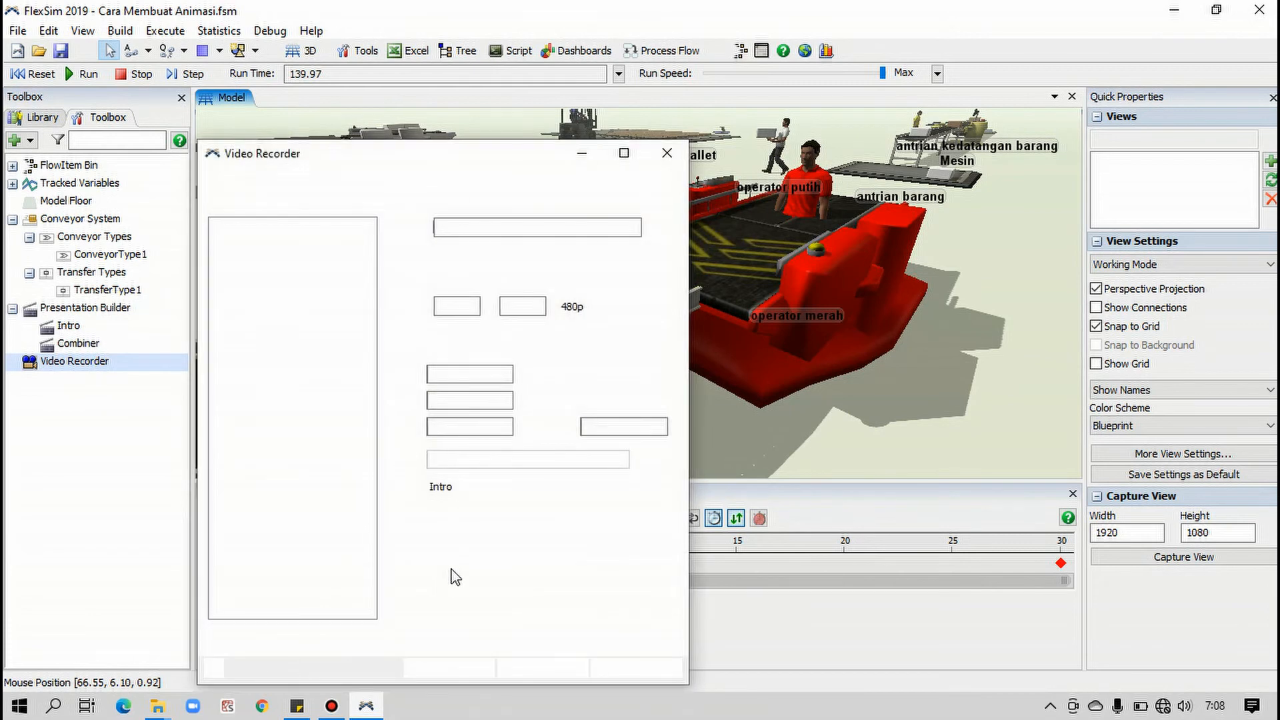
mouse_move(476, 158)
mouse_down()
mouse_move(157, 135)
mouse_move(406, 108)
mouse_up()
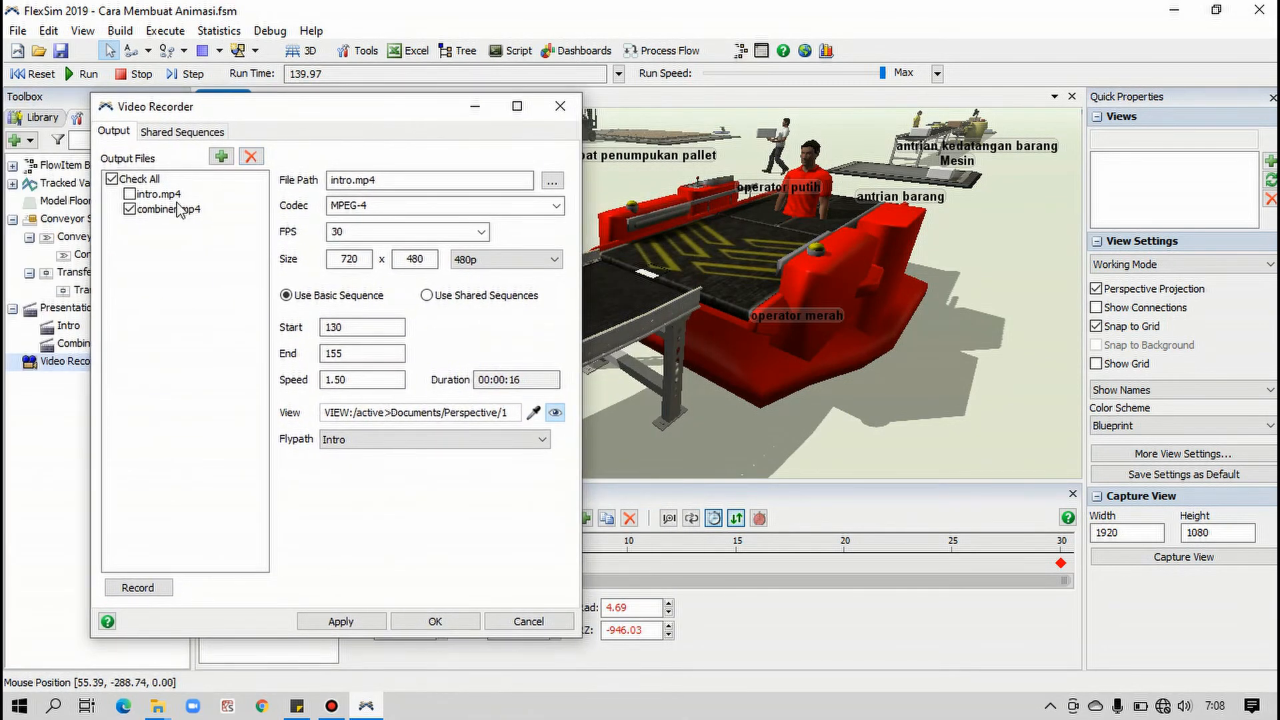
click(174, 210)
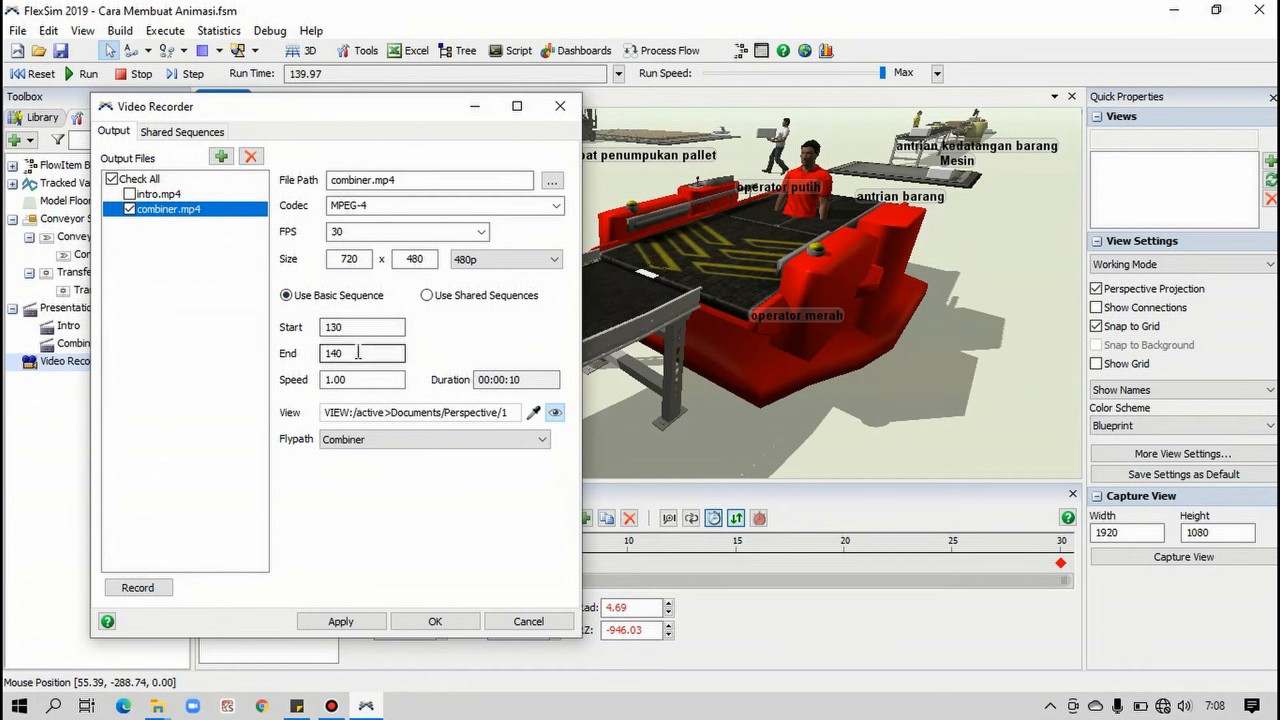
click(326, 352)
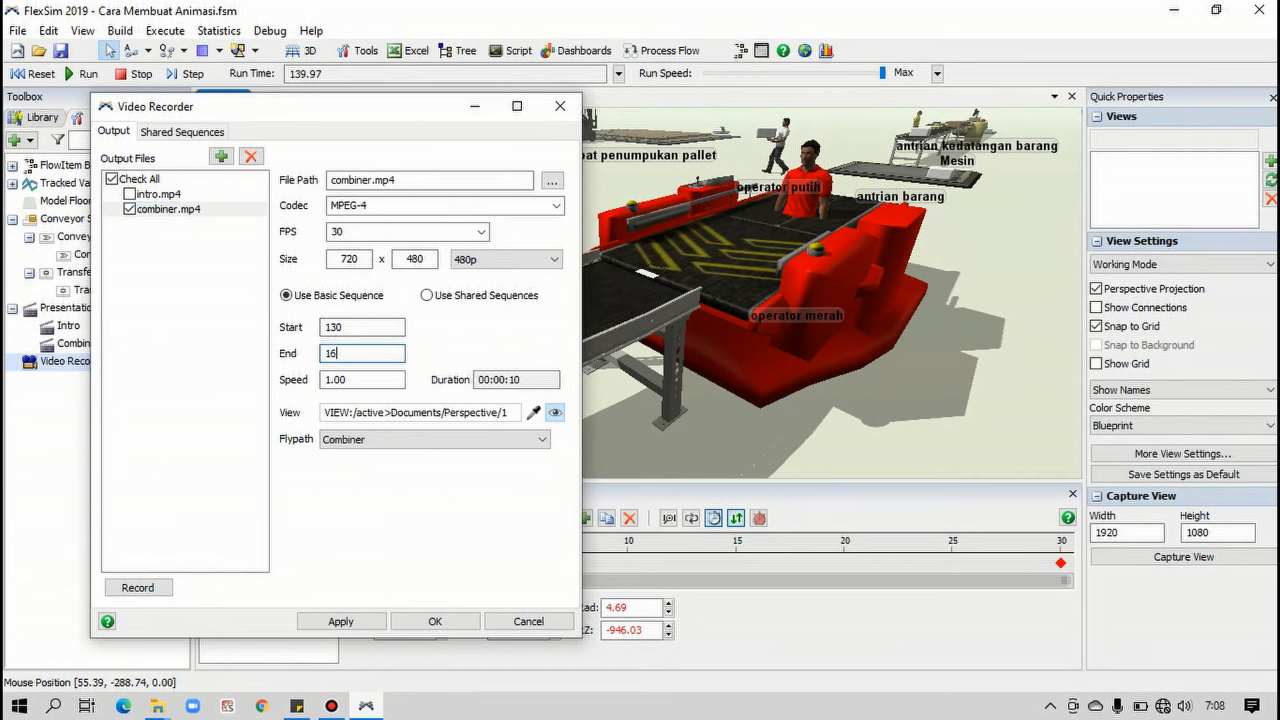
click(355, 327)
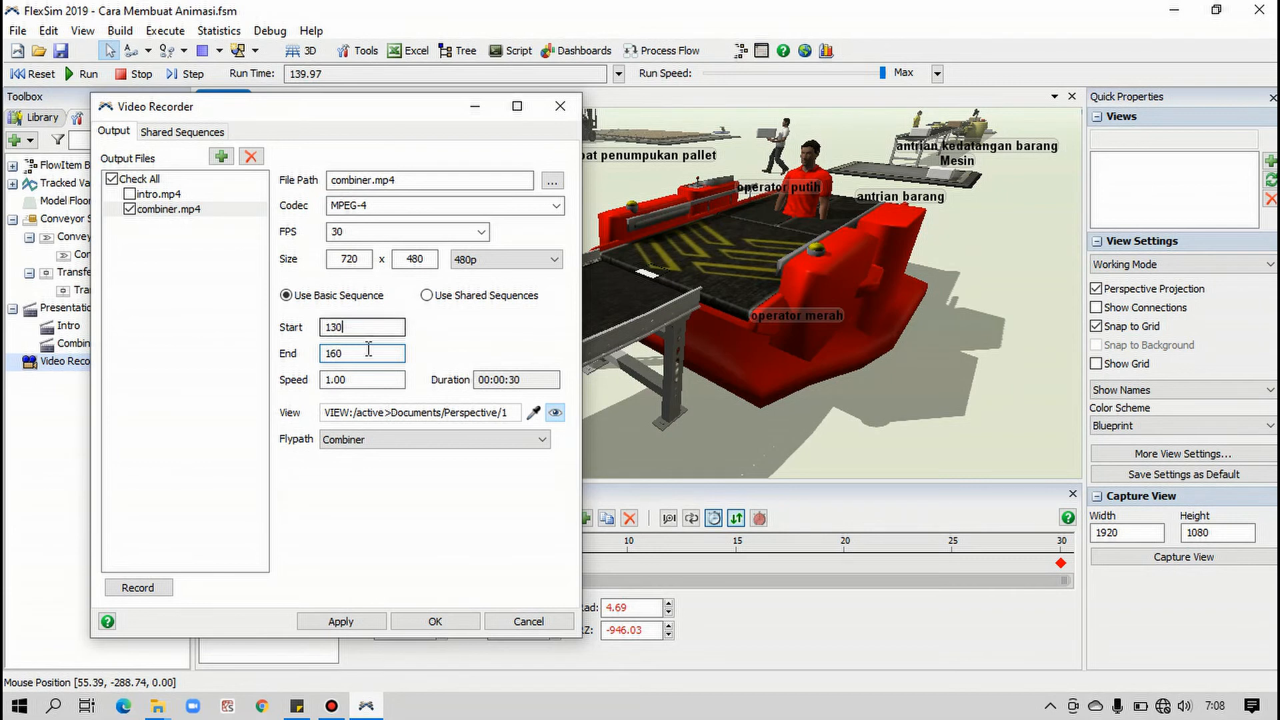
Try a recording speed of 4 for combiner.mp4, and settle on a speed of 3
click(337, 379)
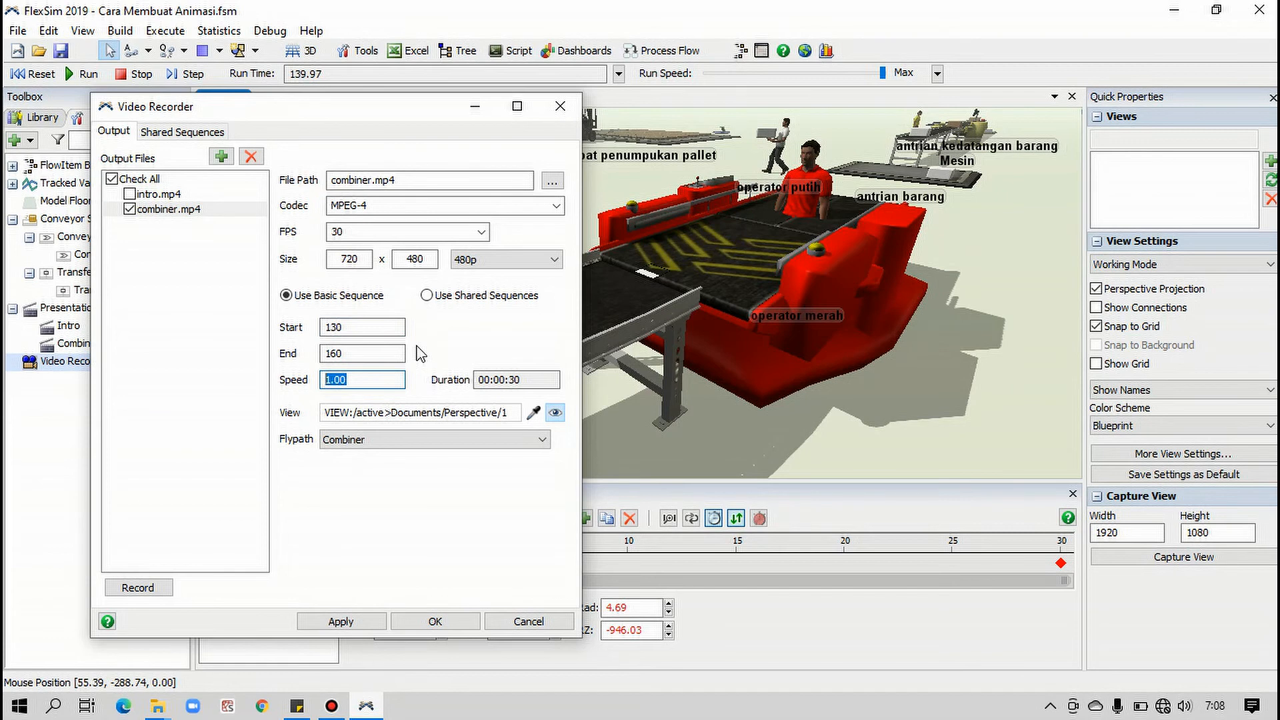
text(4)
click(362, 352)
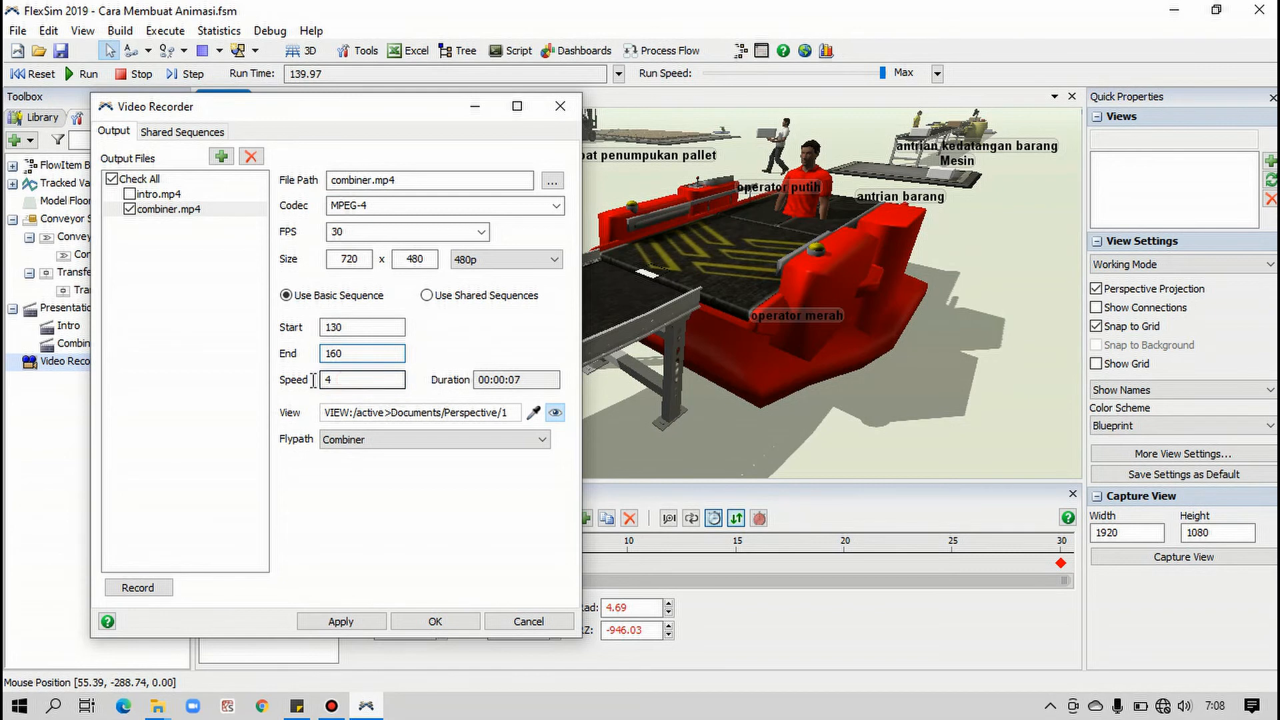
click(353, 380)
text(3)
click(352, 357)
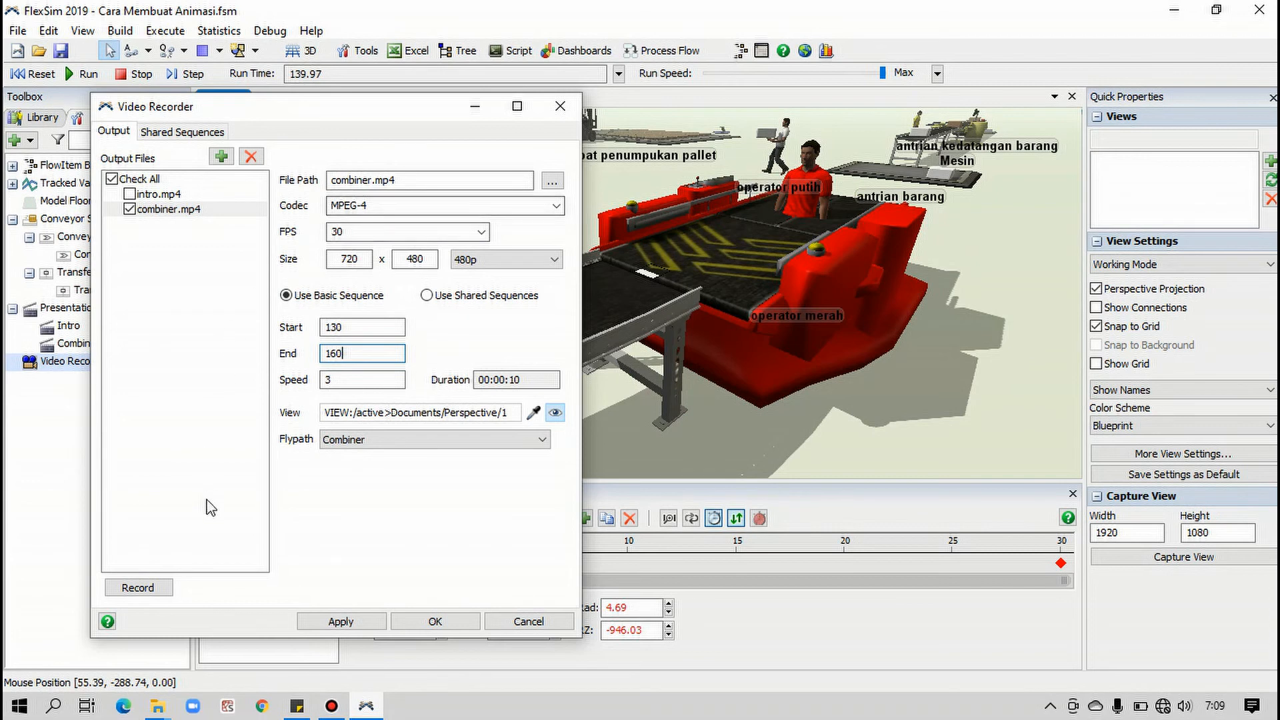
Change the output file name to 1combiner.mp4 and record the video
click(361, 186)
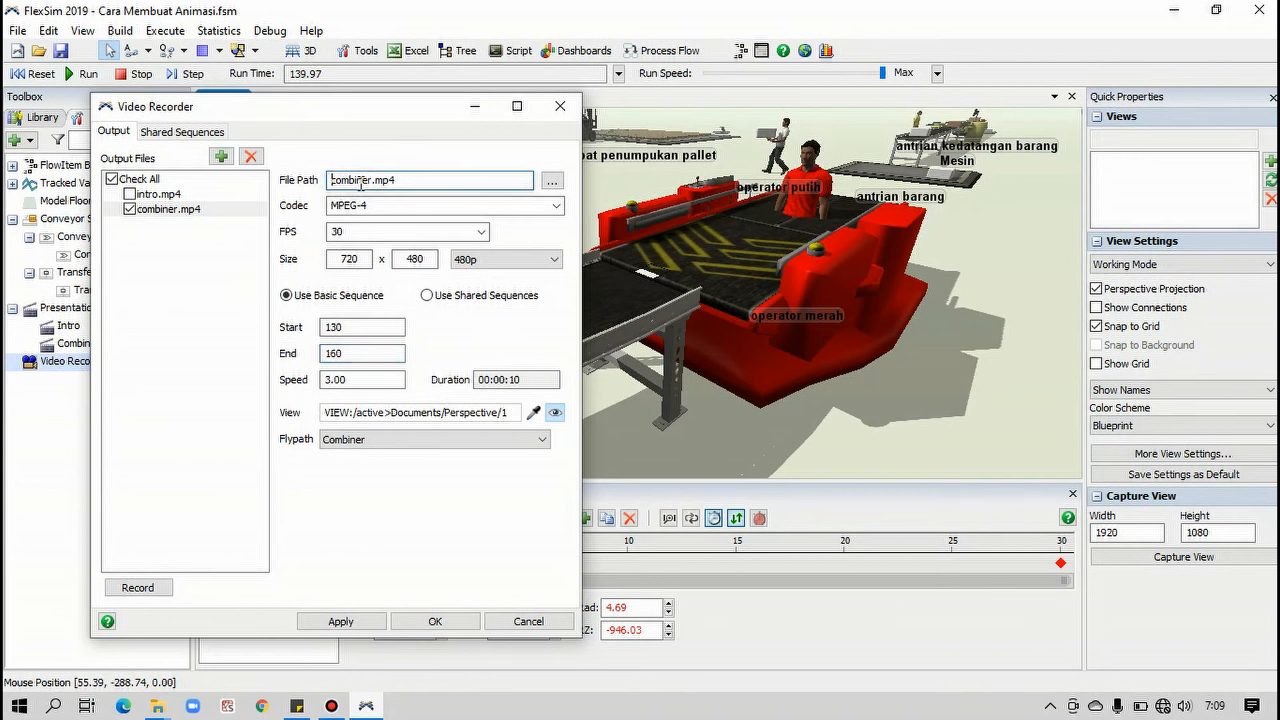
text(1)
click(151, 589)
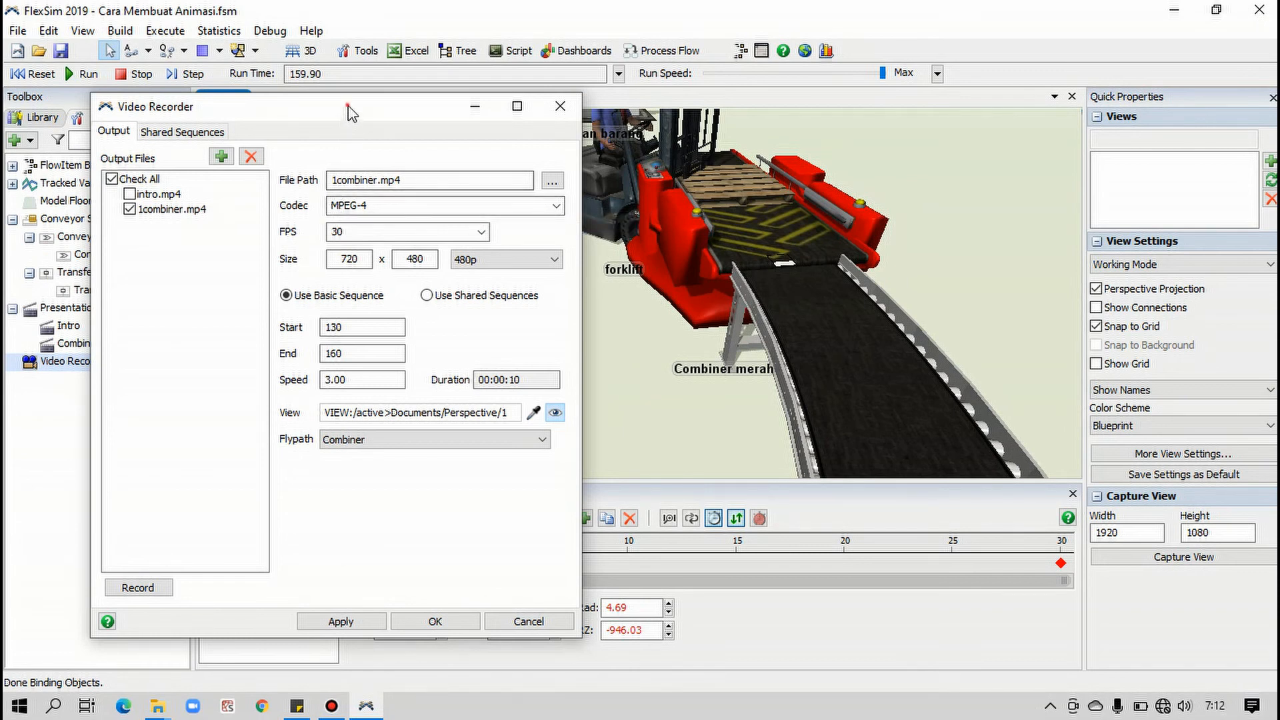
drag(343, 108, 373, 156)
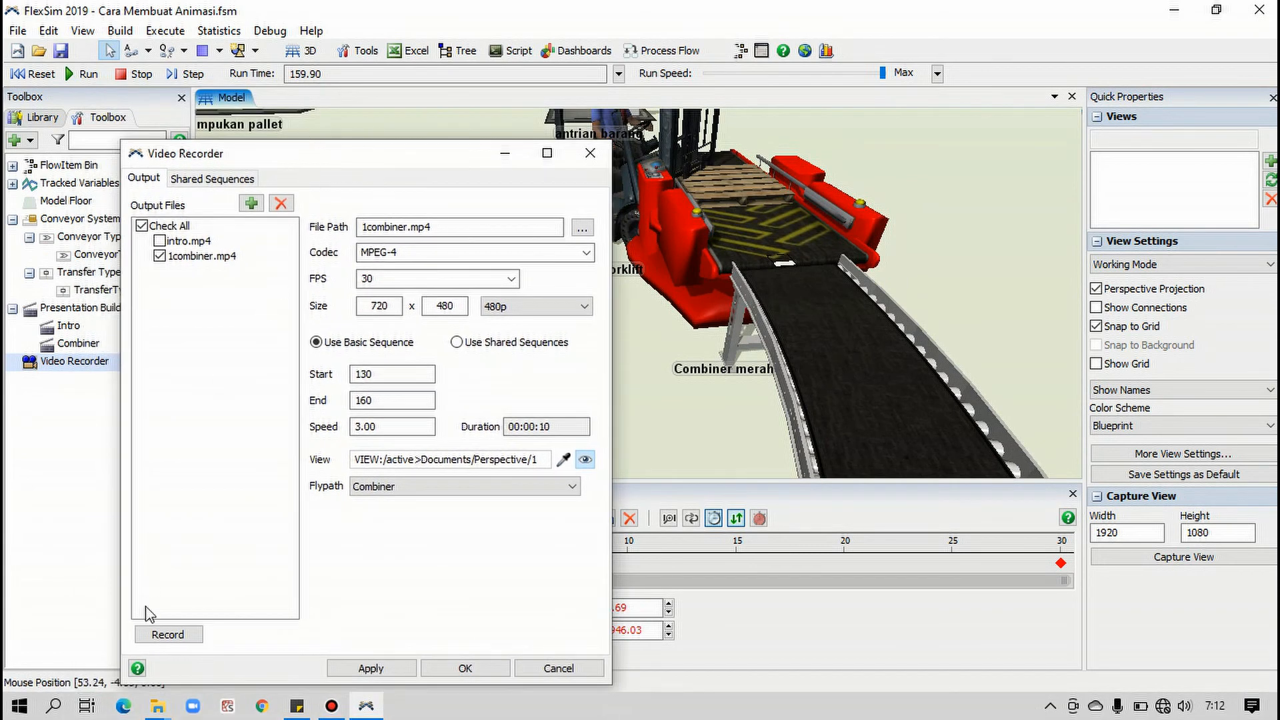
Switch to the Create Animation Tutorial folder, play the 1combiner video in VLC media player, and close the player
mouse_move(157, 703)
click(83, 624)
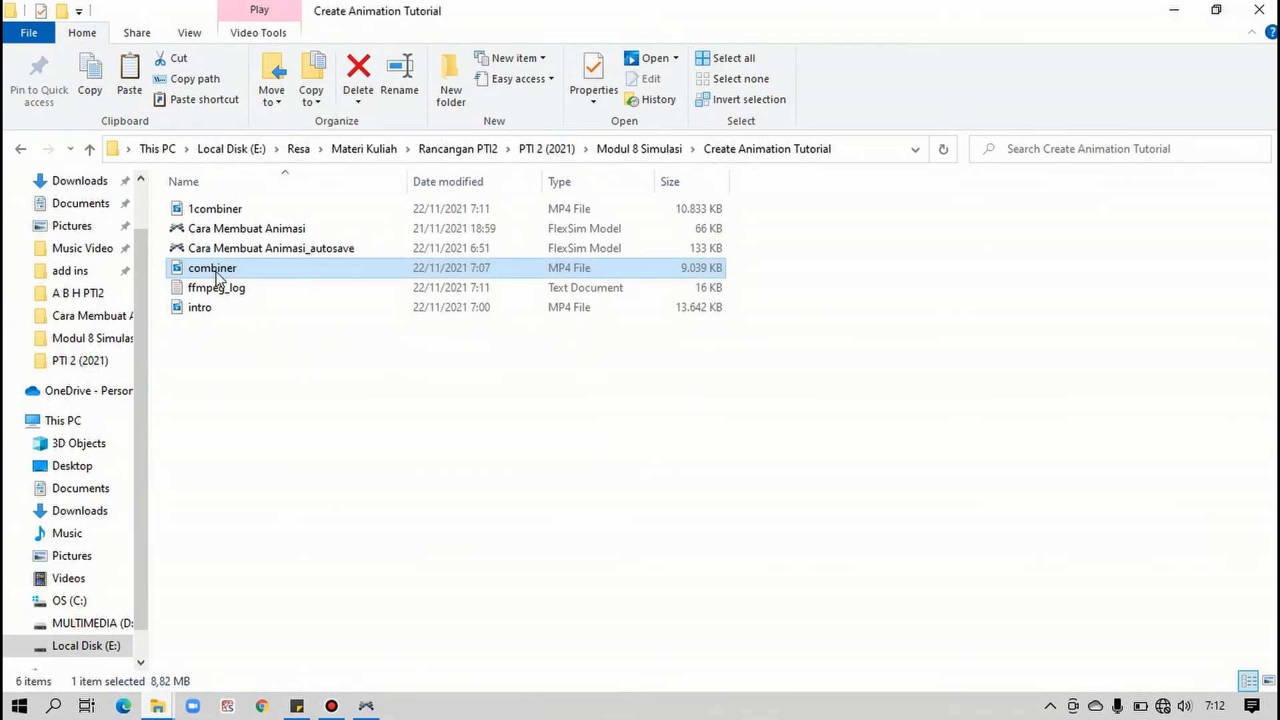
click(206, 209)
right_click(204, 209)
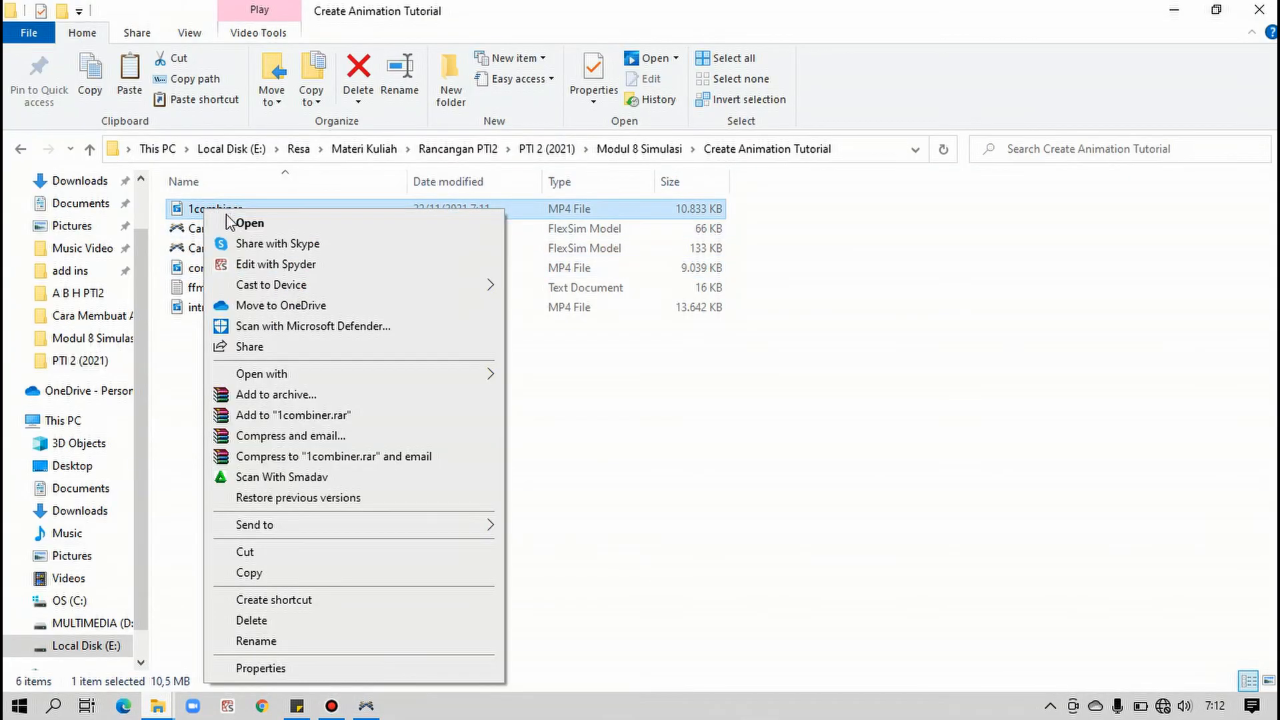
mouse_move(438, 379)
click(542, 460)
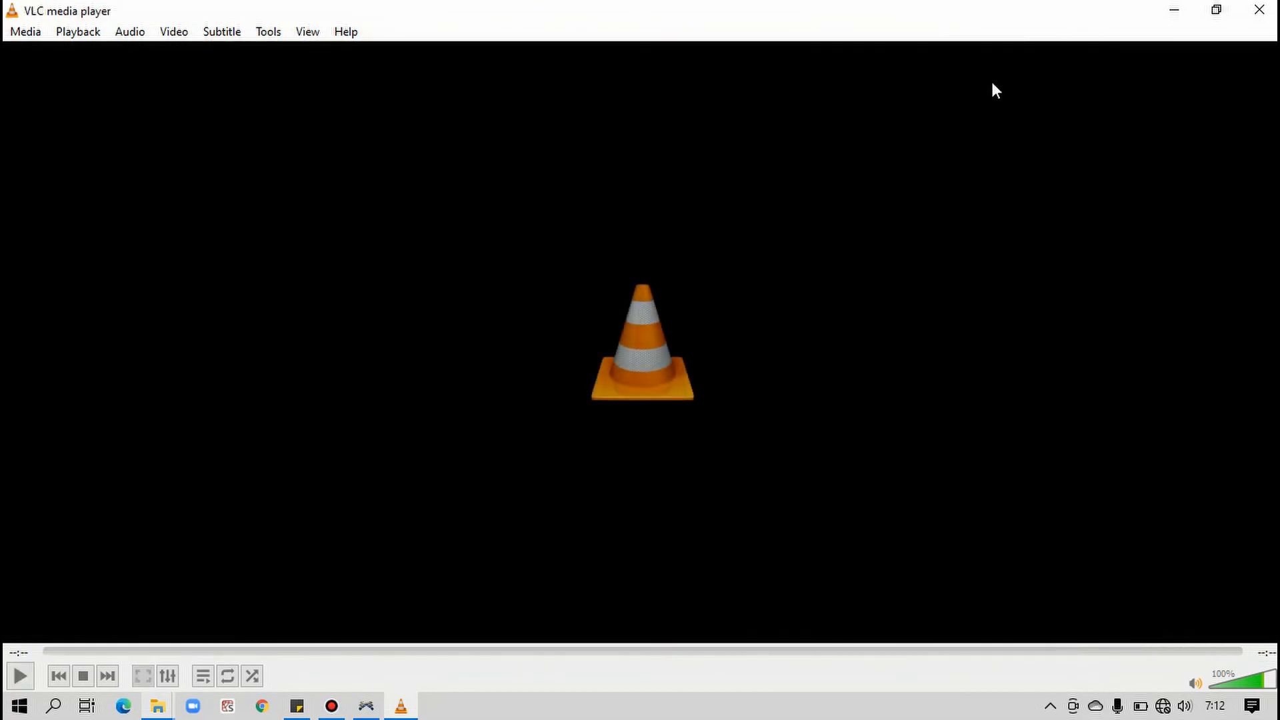
click(1259, 9)
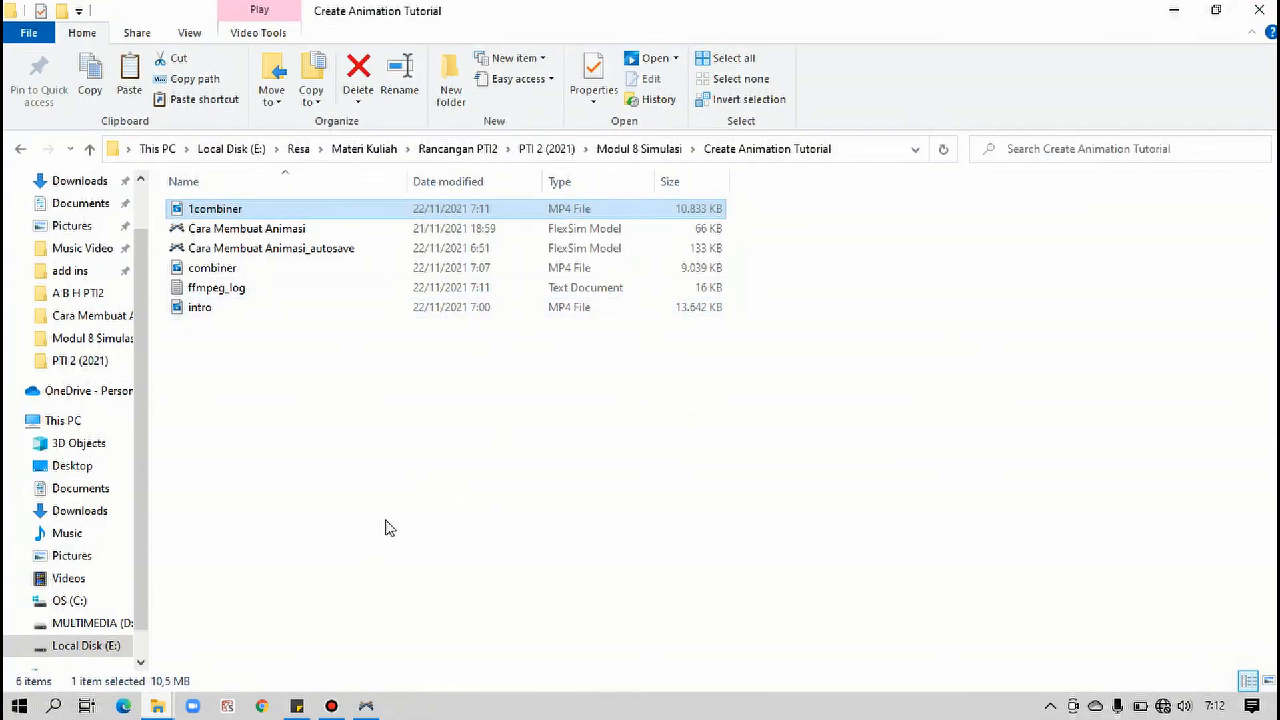
mouse_move(371, 707)
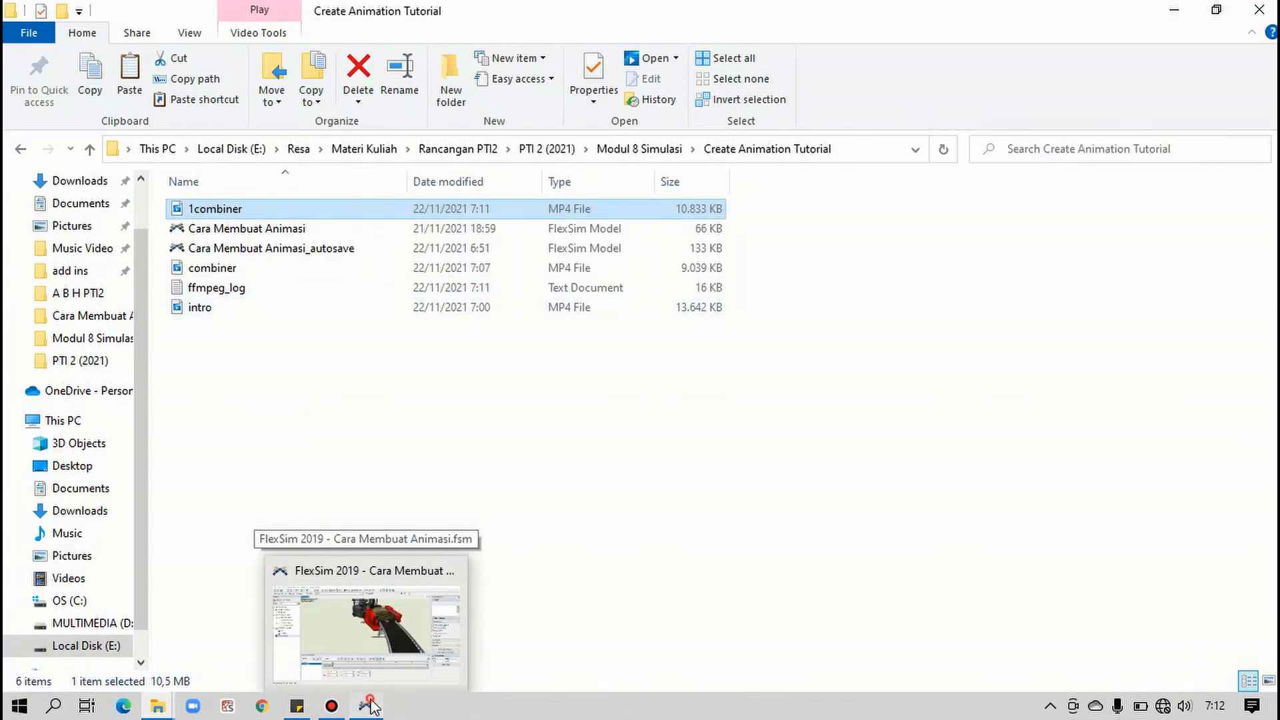
click(448, 634)
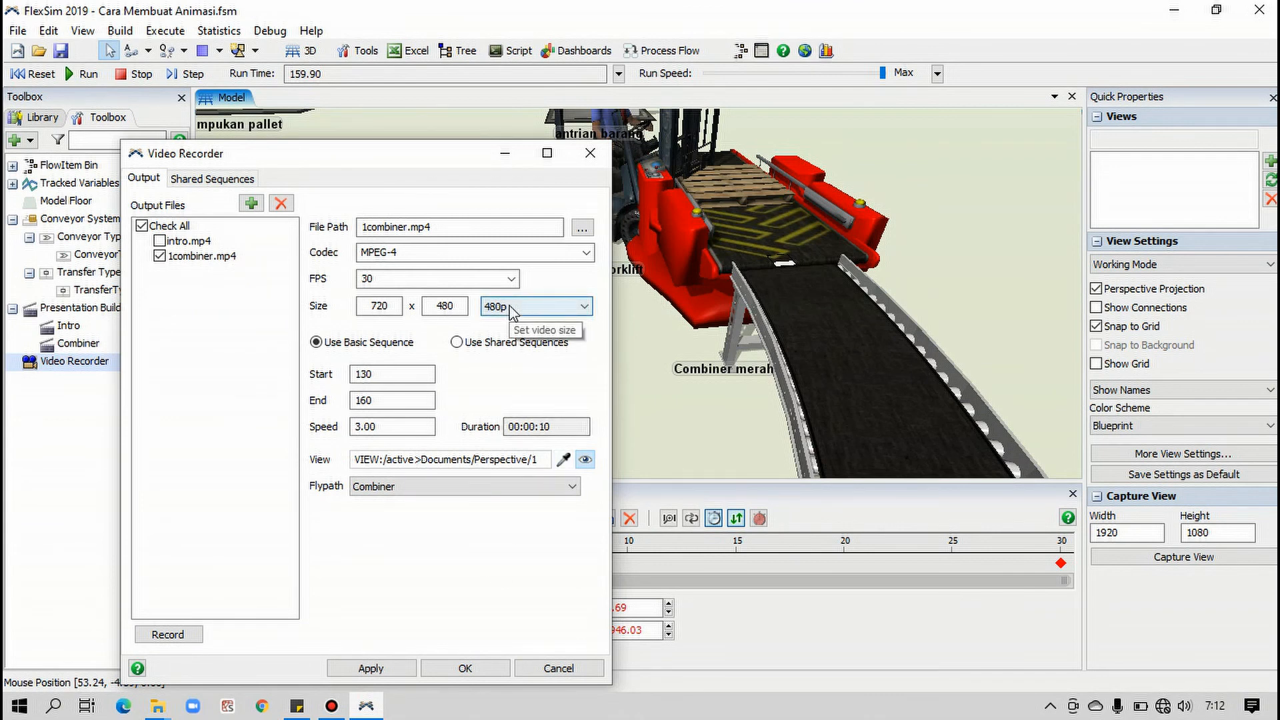
click(165, 709)
click(483, 589)
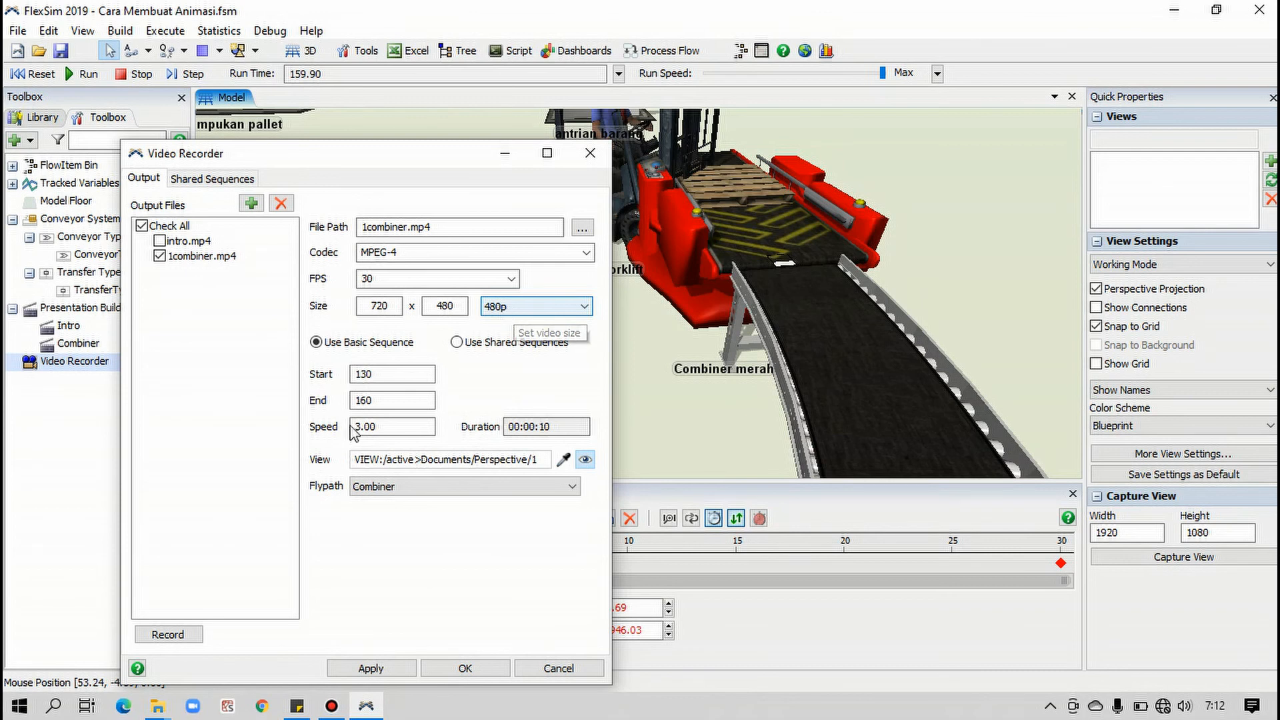
Switch to the Create Animation Tutorial folder and delete the 1combiner, combiner and intro videos
click(158, 705)
click(153, 637)
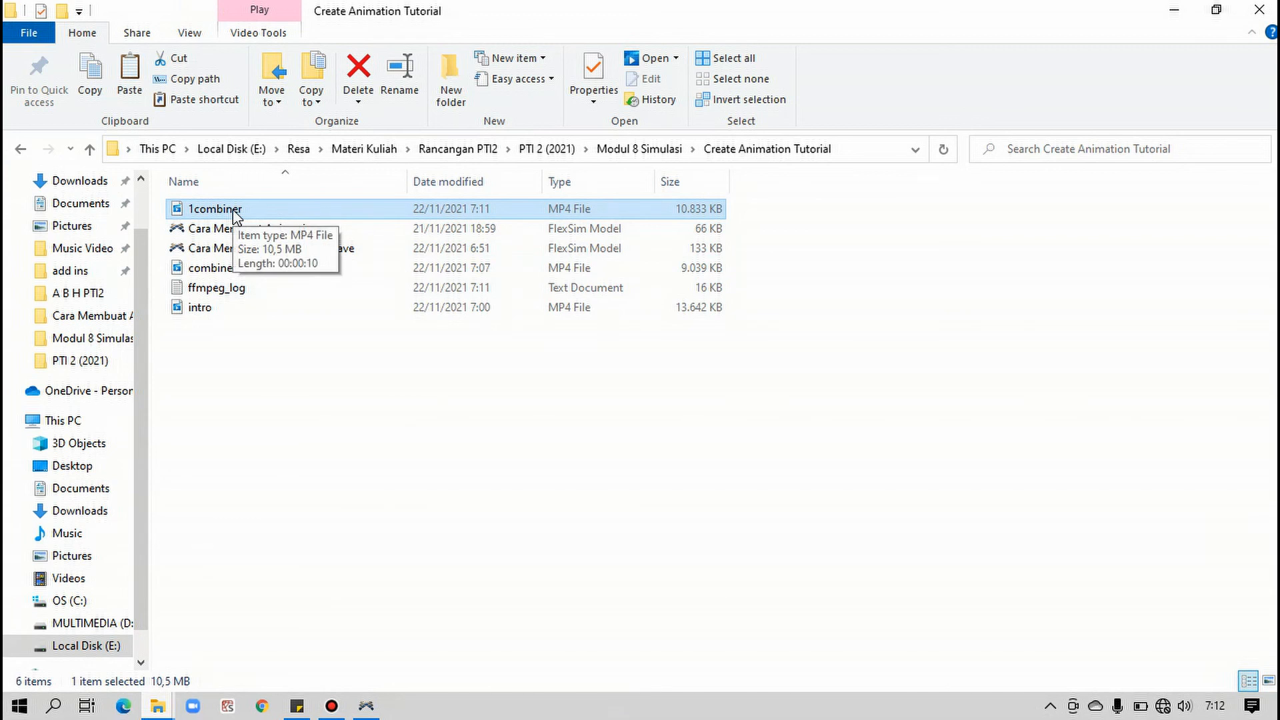
click(241, 311)
ctrl+click(242, 268)
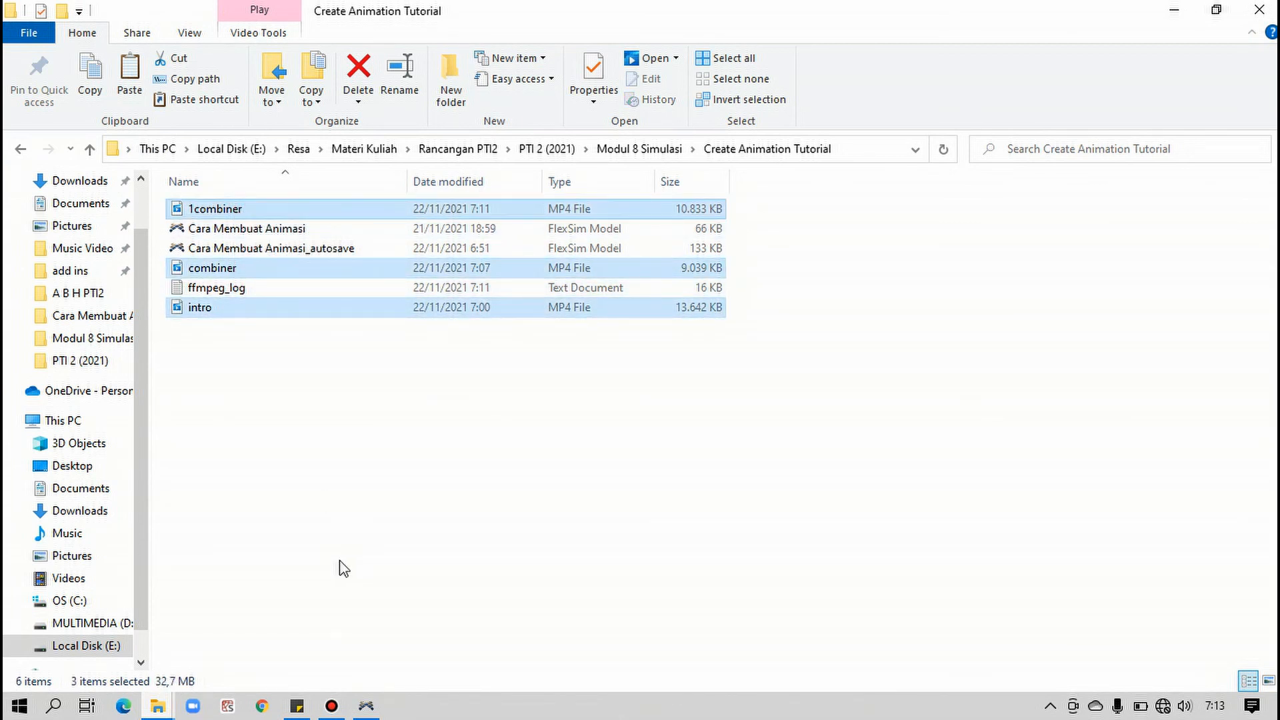
key(Delete)
Switch back to FlexSim, include intro.mp4 in the files to record, and set its video size to 720p
click(366, 705)
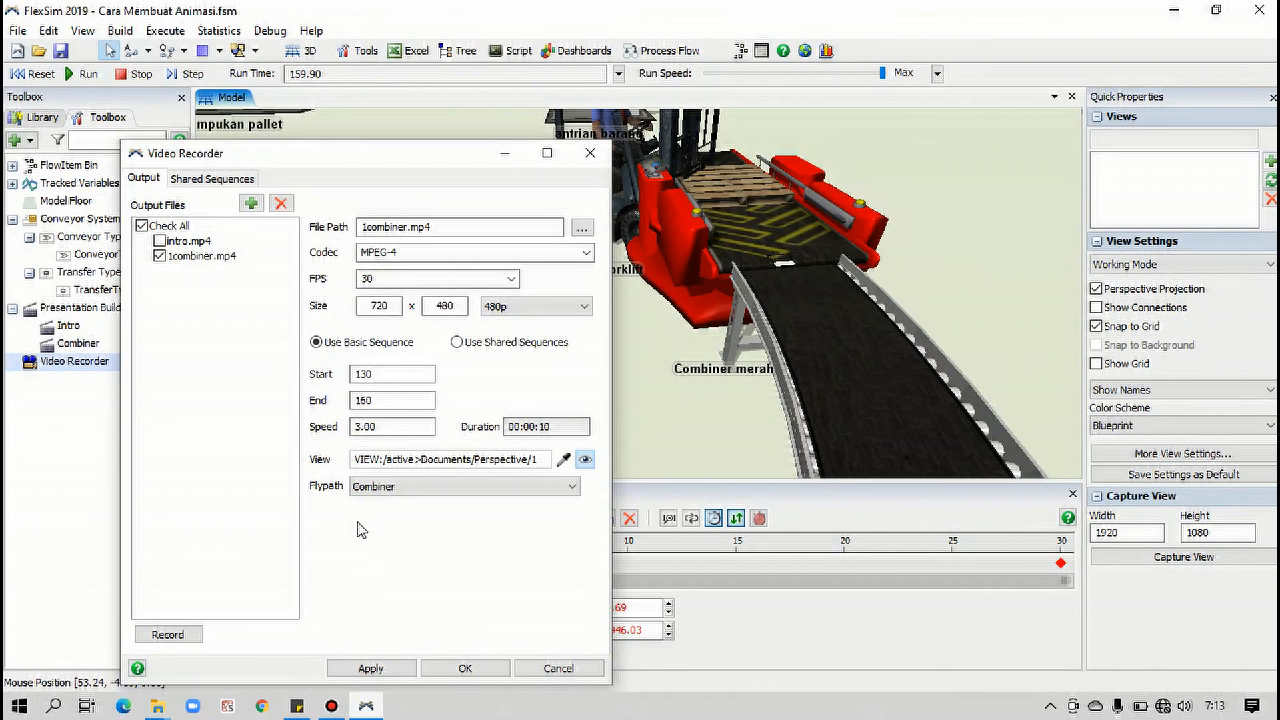
click(494, 306)
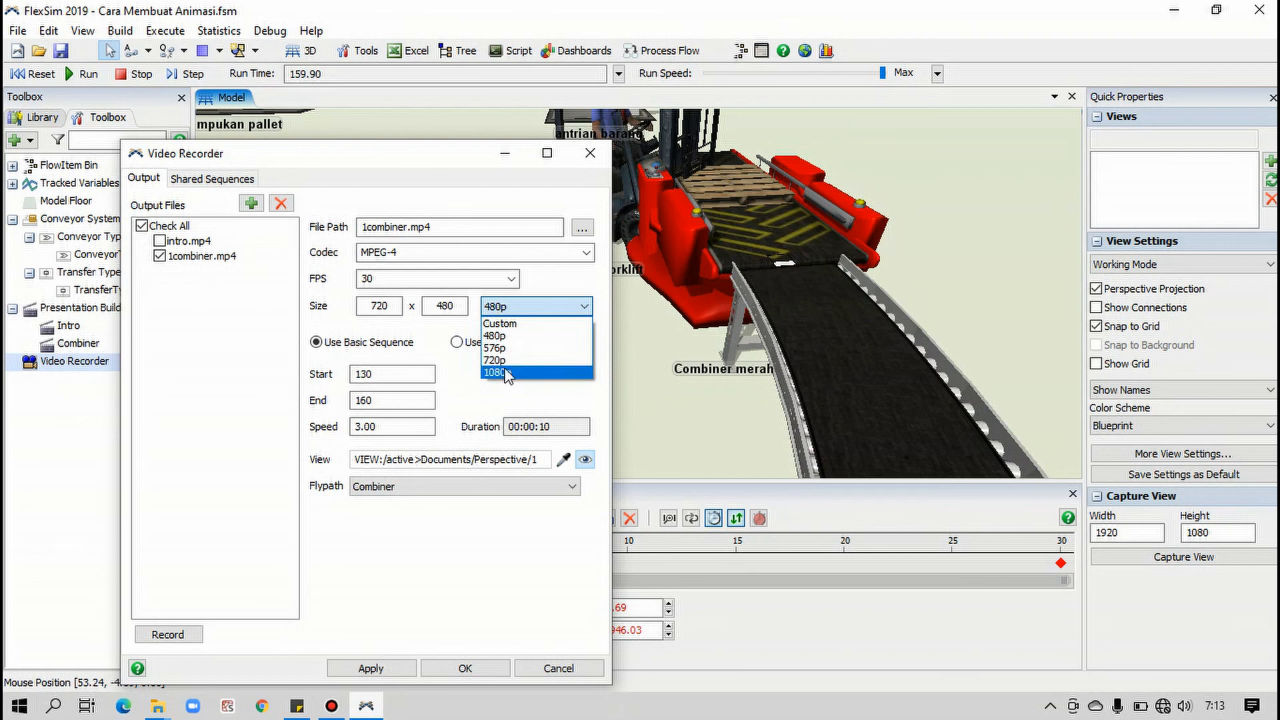
click(200, 284)
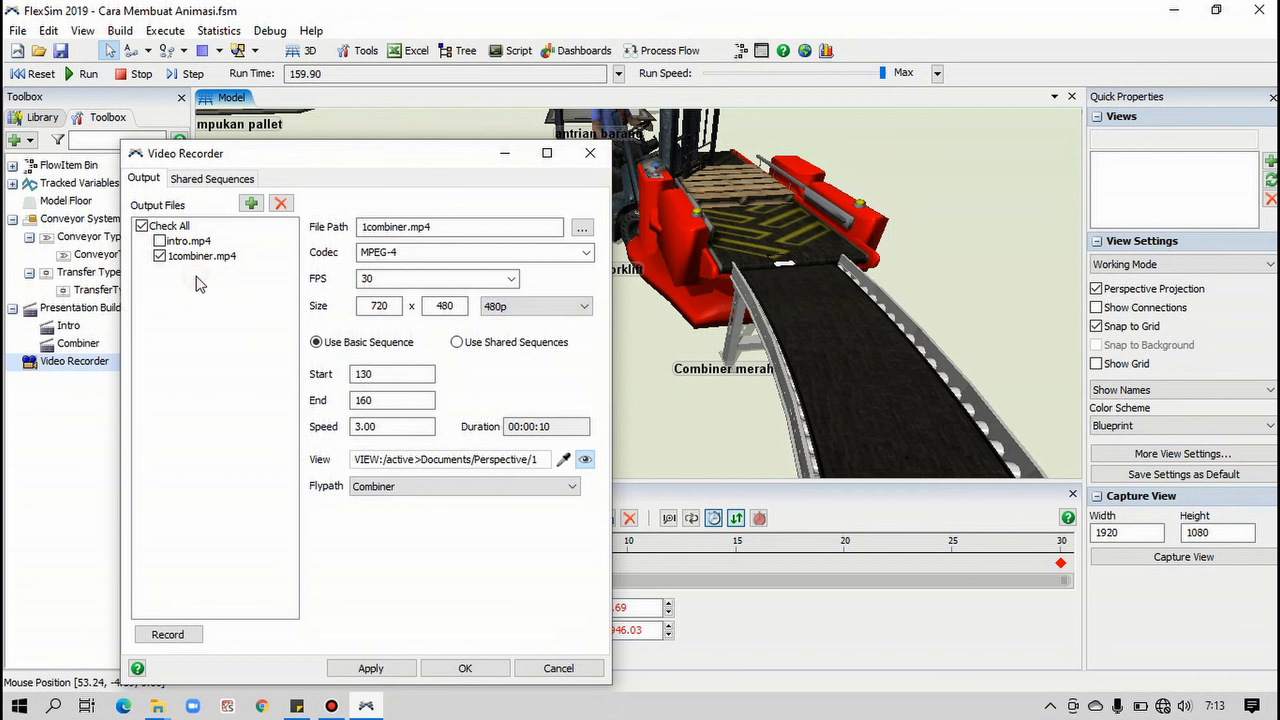
click(160, 241)
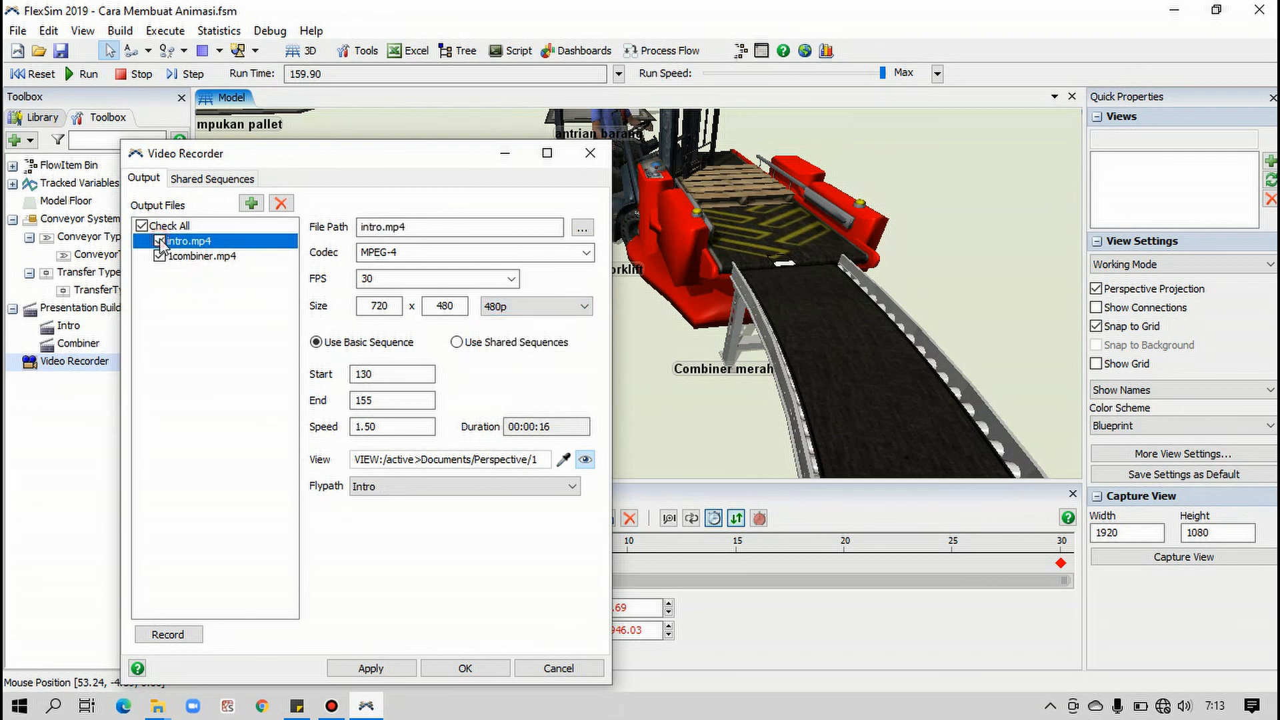
click(497, 306)
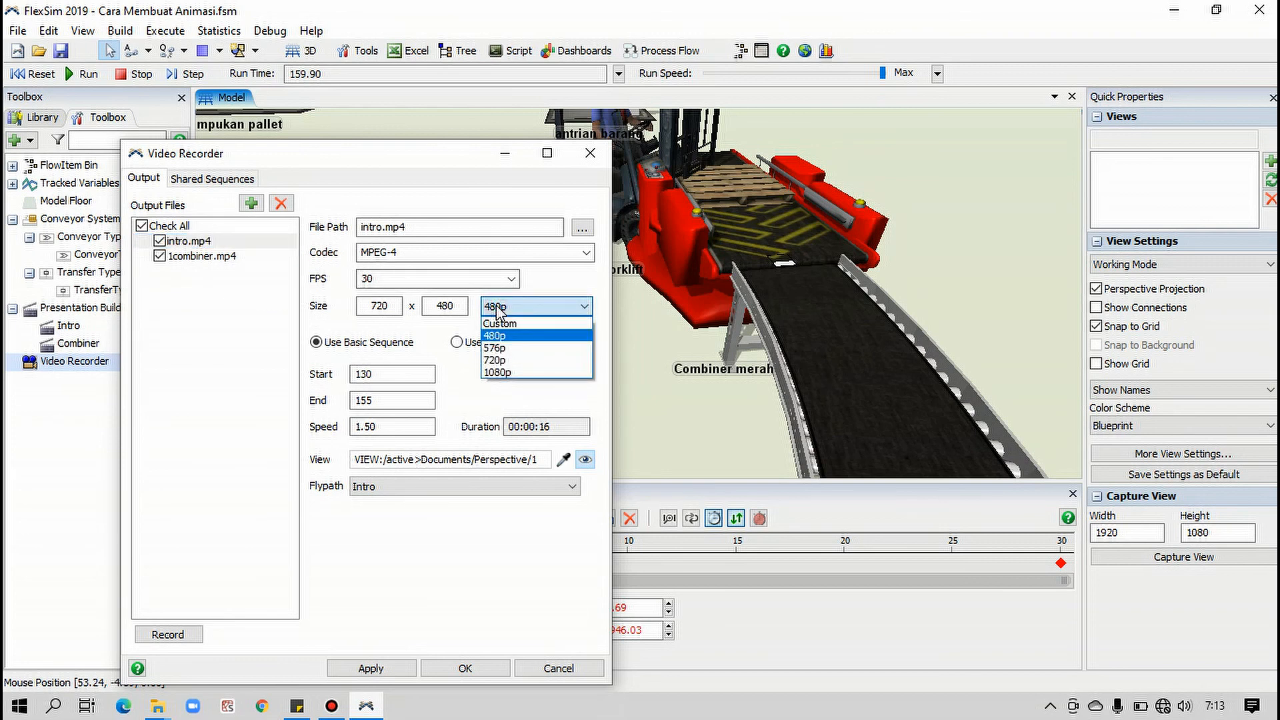
click(207, 280)
Set the video size of the 1combiner.mp4 output to 720p
click(200, 256)
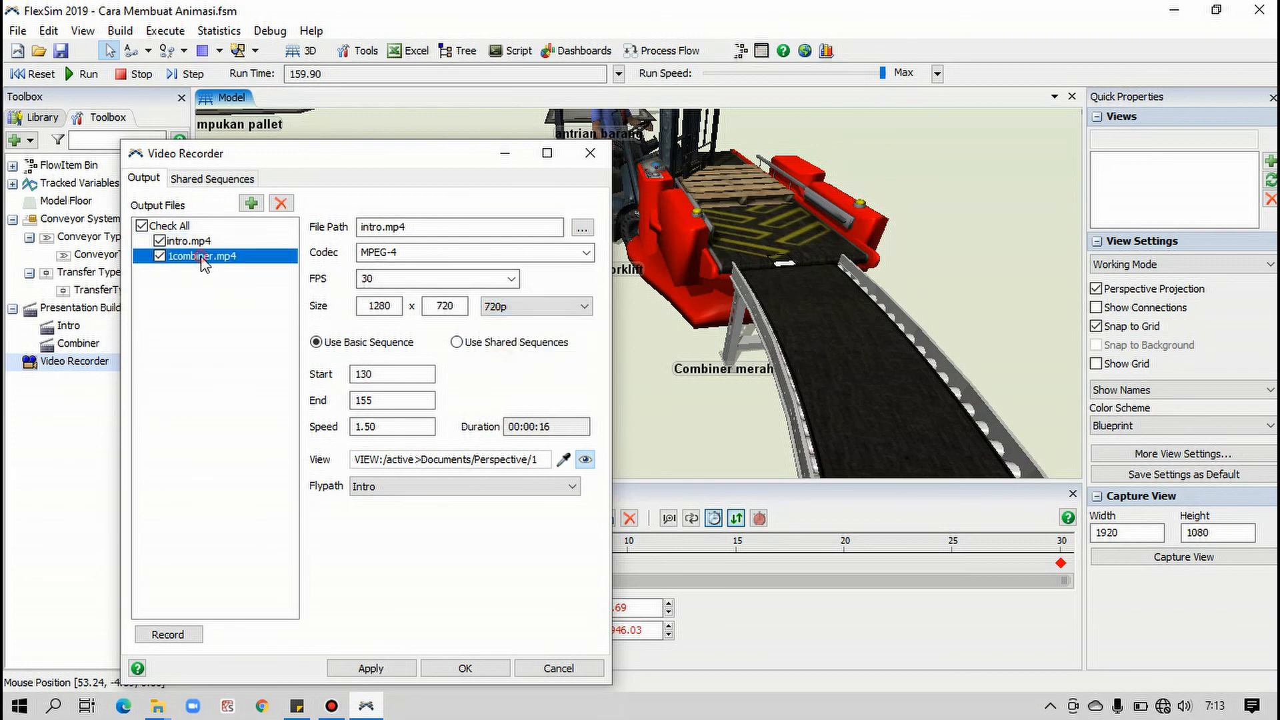
click(512, 306)
click(505, 358)
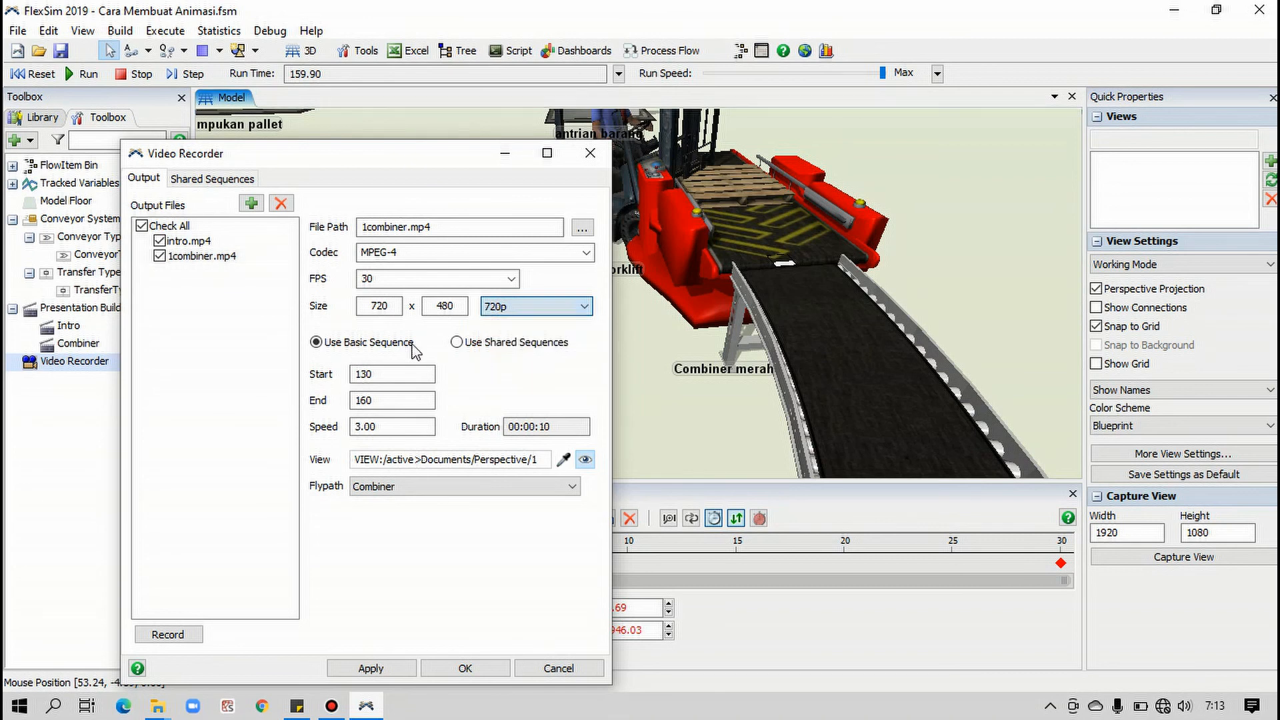